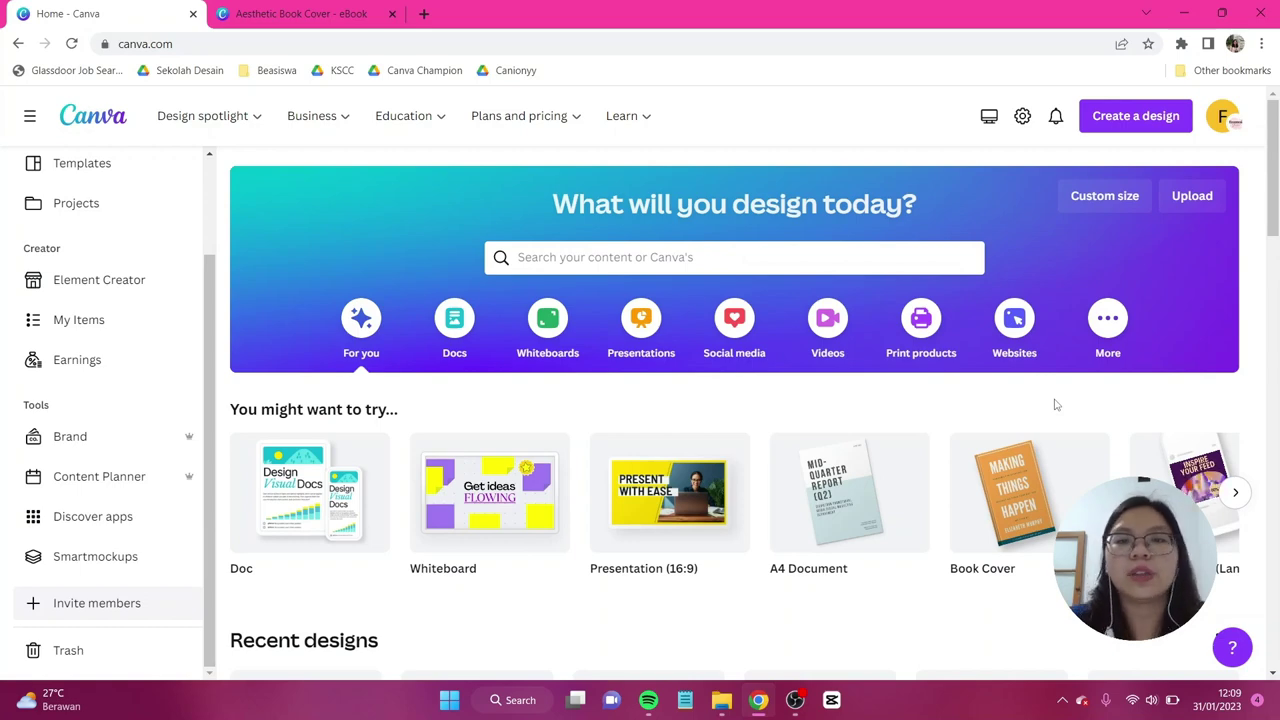
Search the templates for "book cover", pick the Book Cover type and create a blank Book Cover design
click(837, 250)
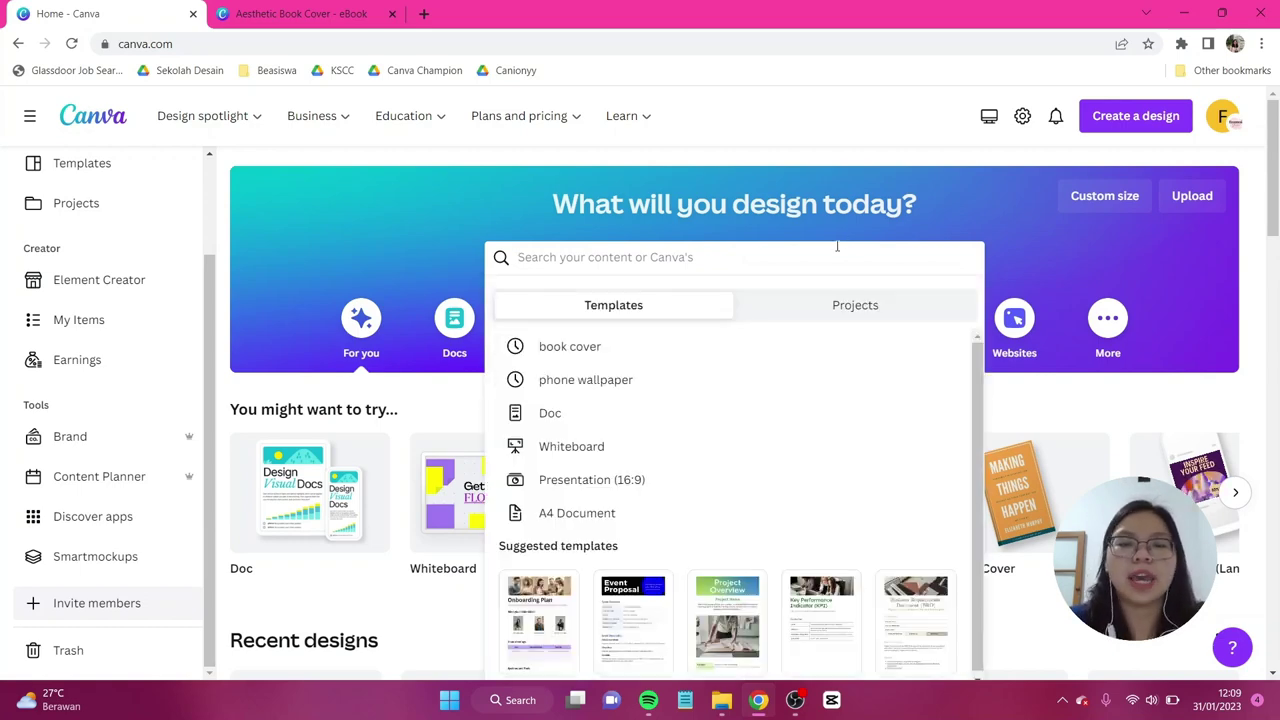
text(b)
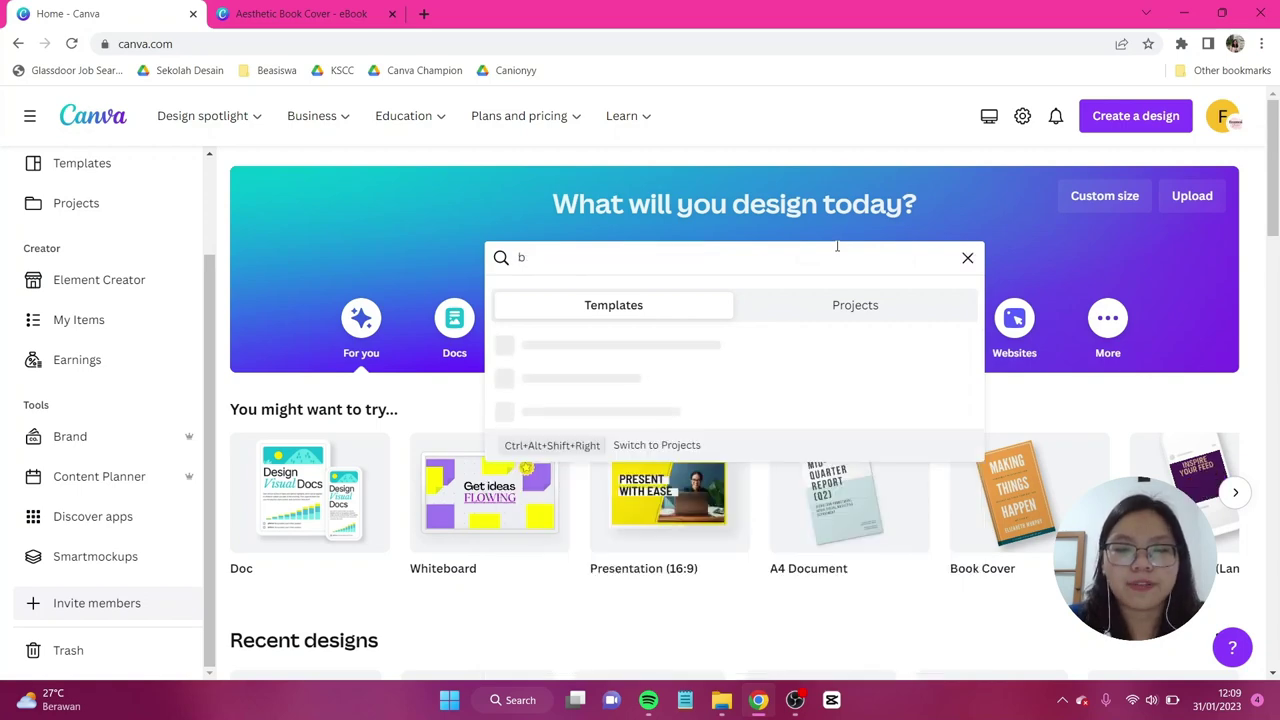
text(ook cover)
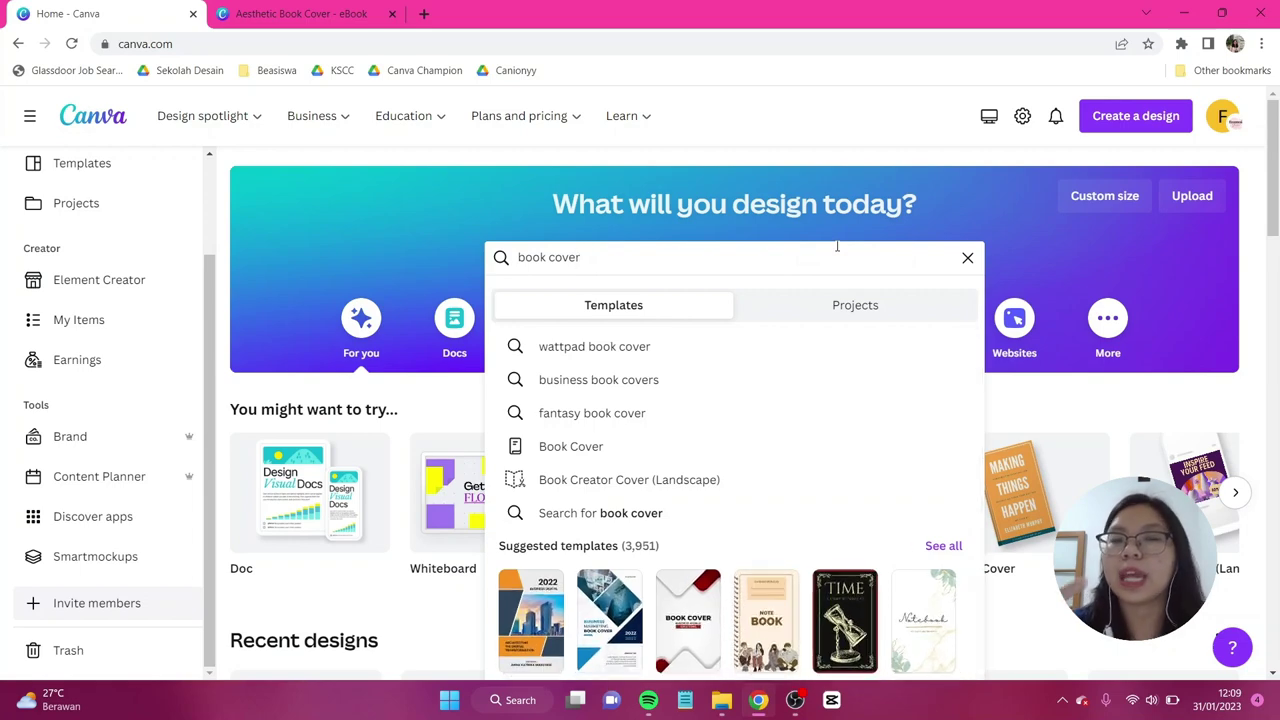
click(571, 457)
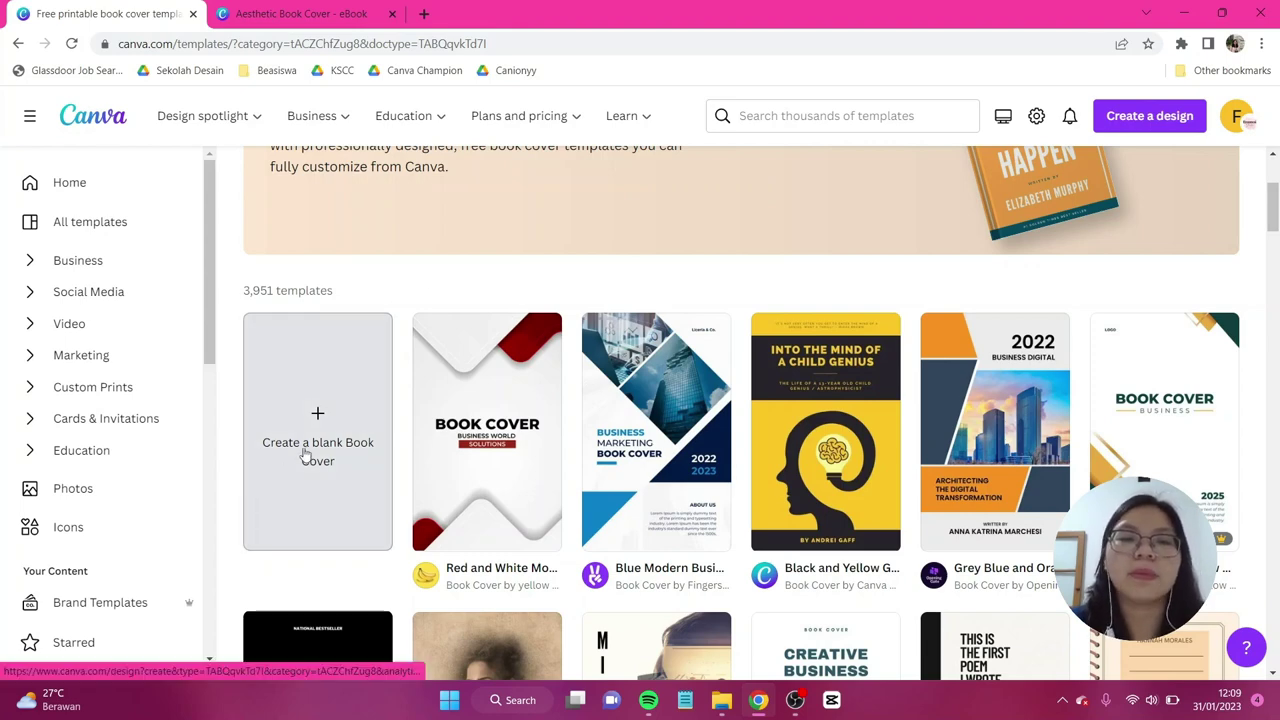
click(369, 462)
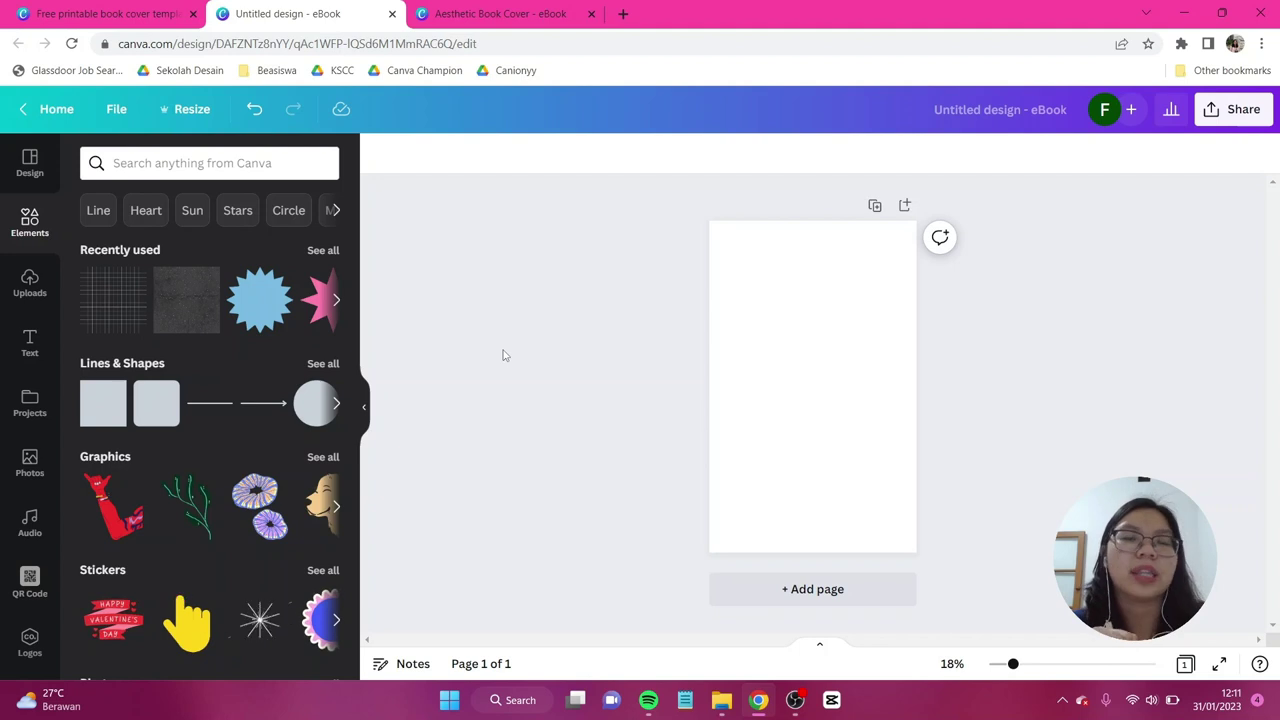
Search the elements for "grid" and add the thin-lined grid graphic with overhanging line ends to the page
click(220, 163)
text(grid)
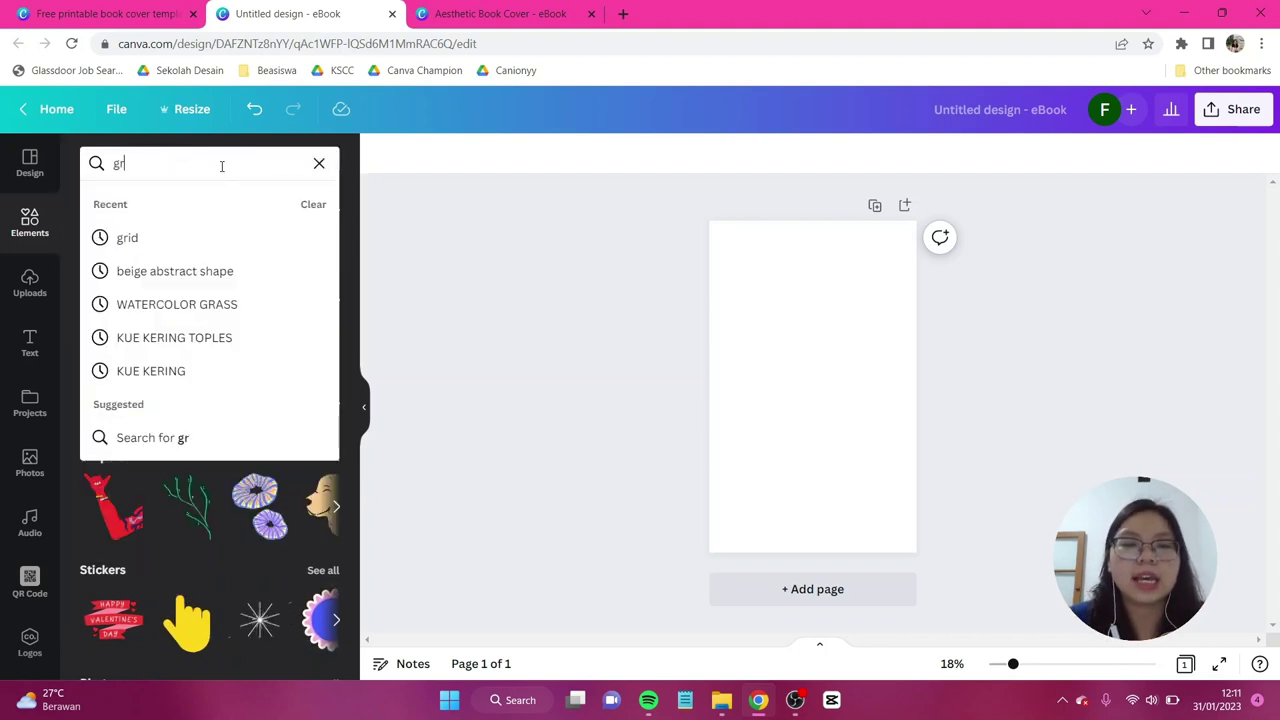
key(Return)
click(140, 203)
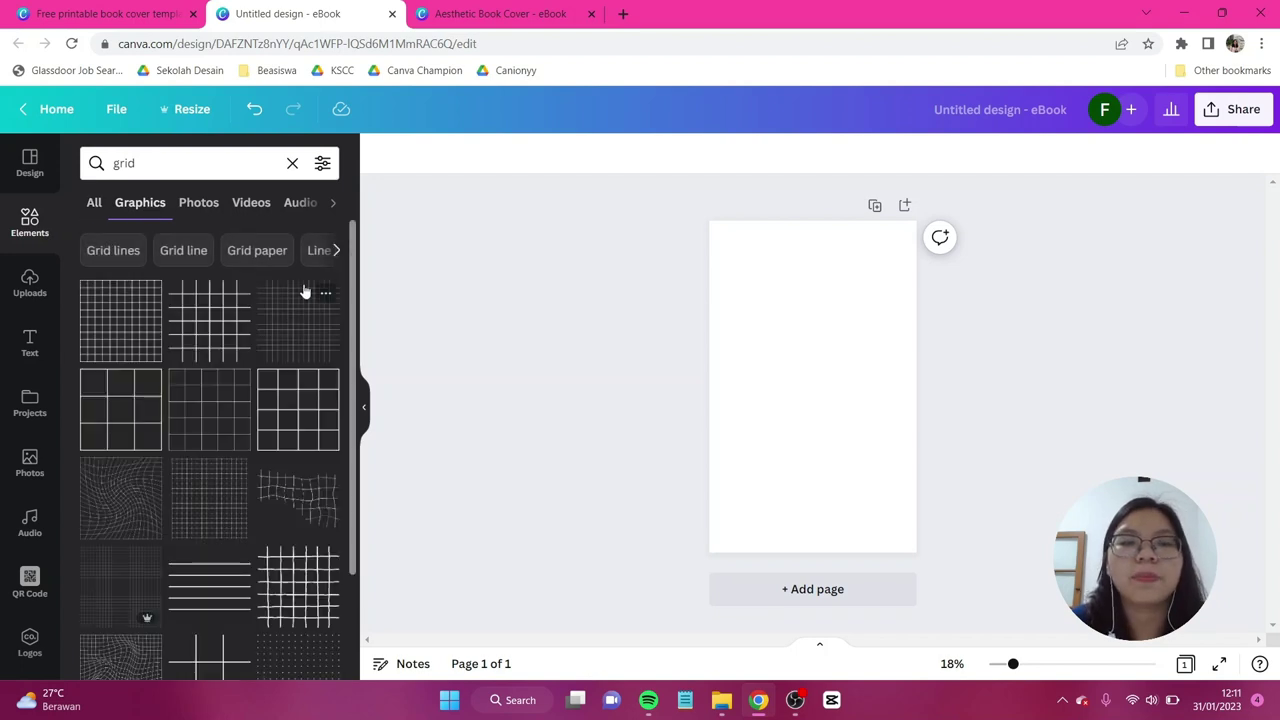
click(307, 320)
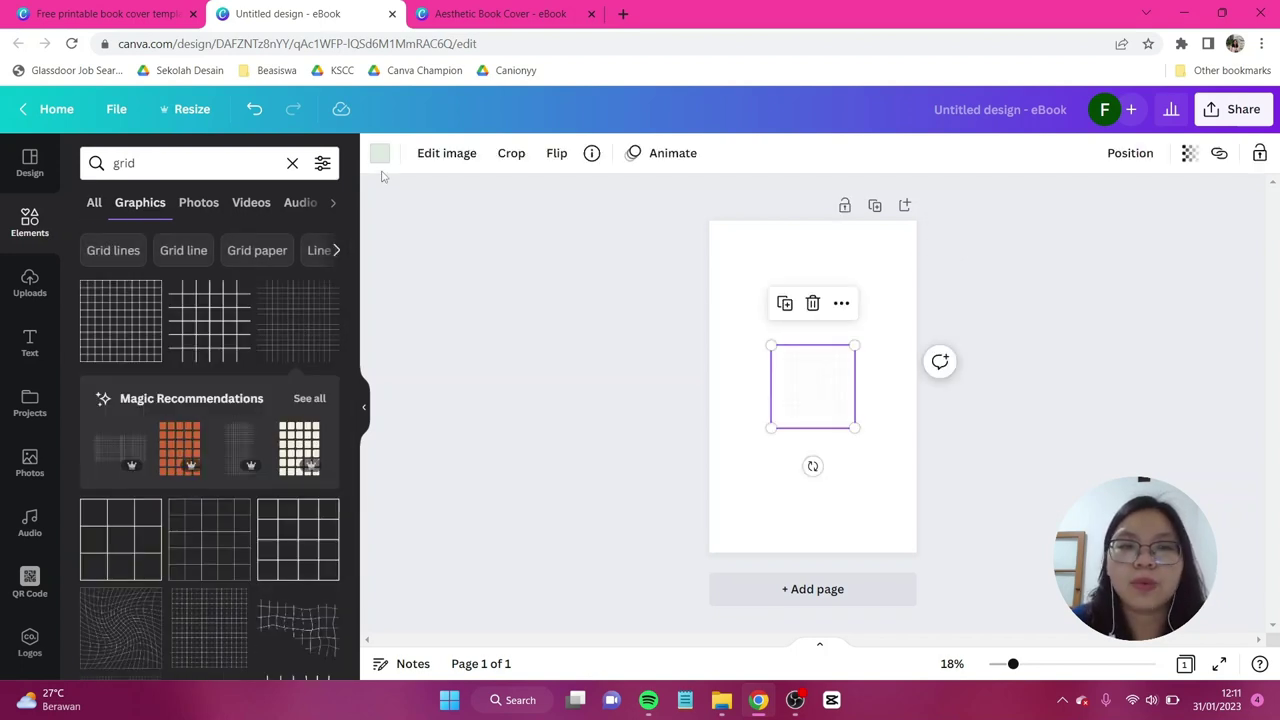
Recolour the grid graphic with the custom colour #8E3200
click(379, 158)
click(97, 240)
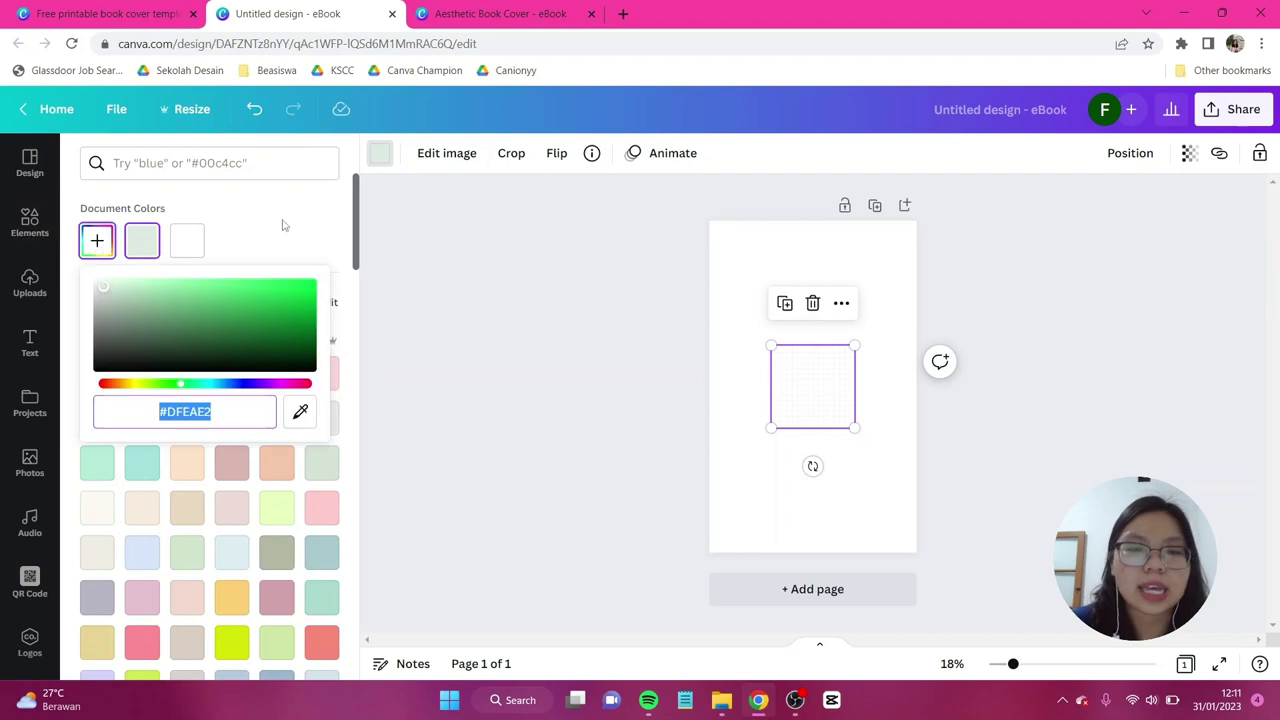
text(#8)
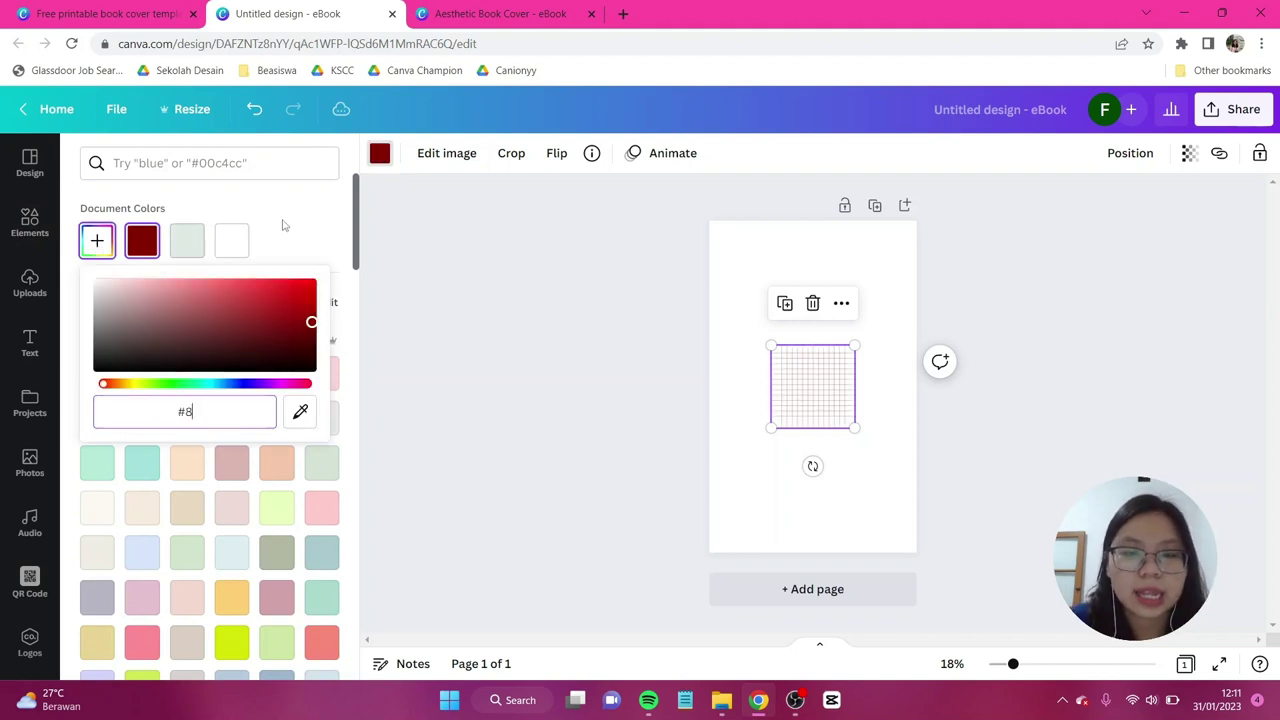
text(E32)
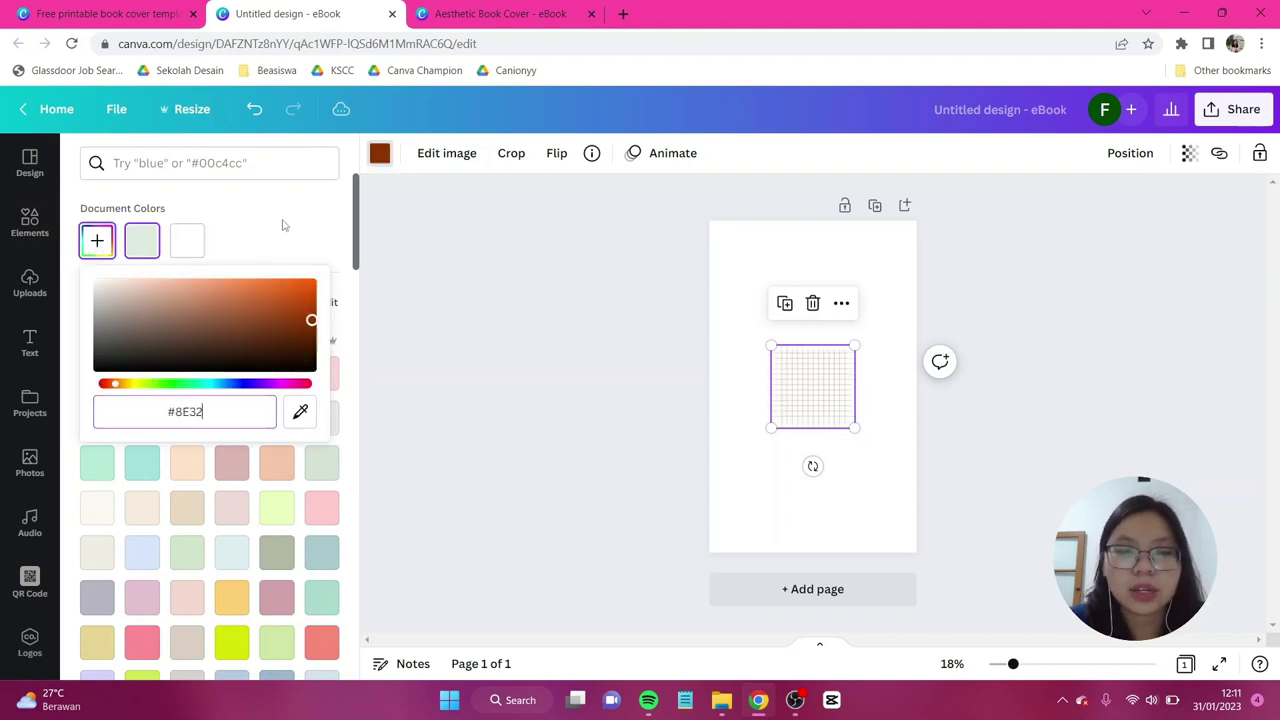
text(00)
click(1043, 337)
Crop the grid graphic on all sides to trim the overhanging line ends around its outer edge
key(ctrl+plus)
key(ctrl+plus)
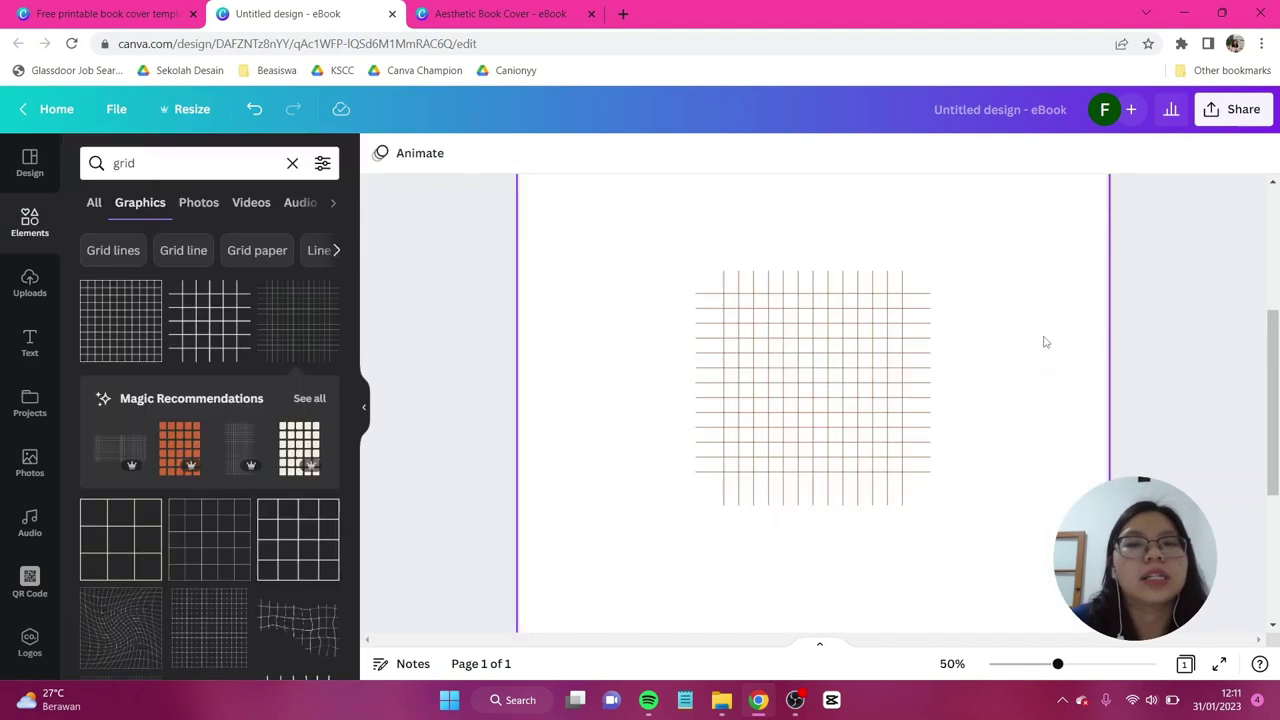
click(871, 343)
click(512, 155)
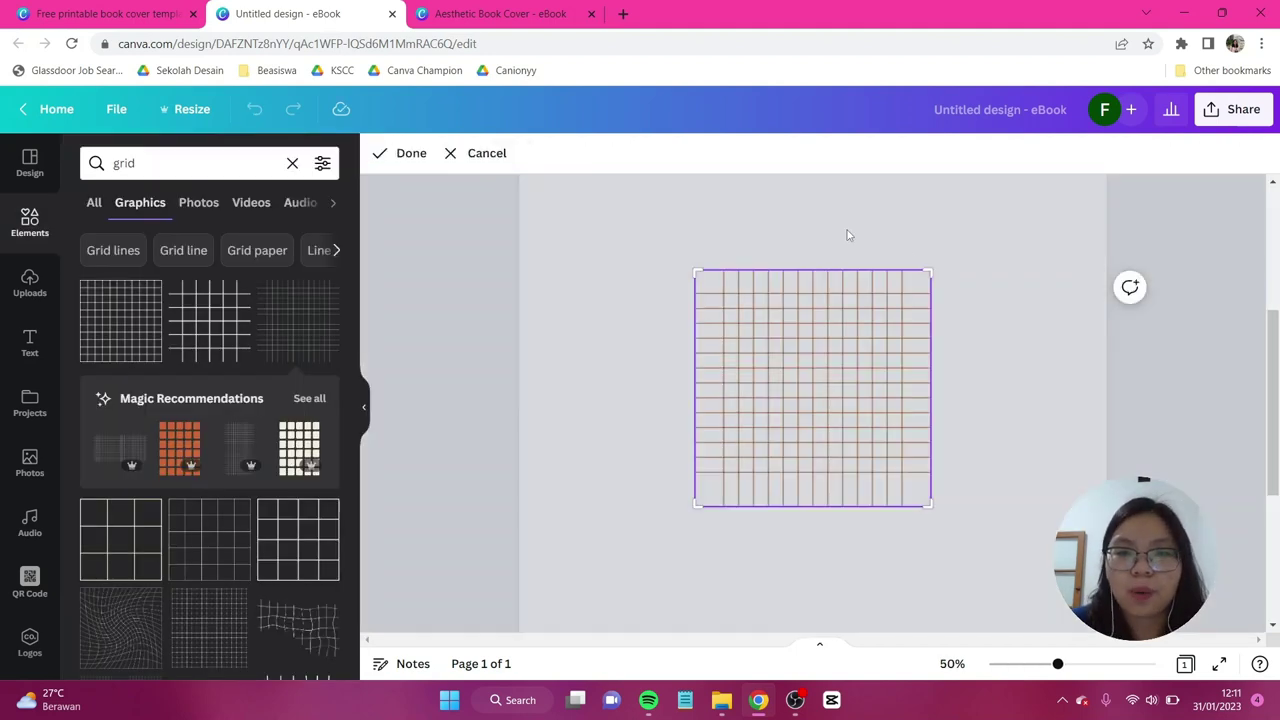
drag(925, 279, 921, 286)
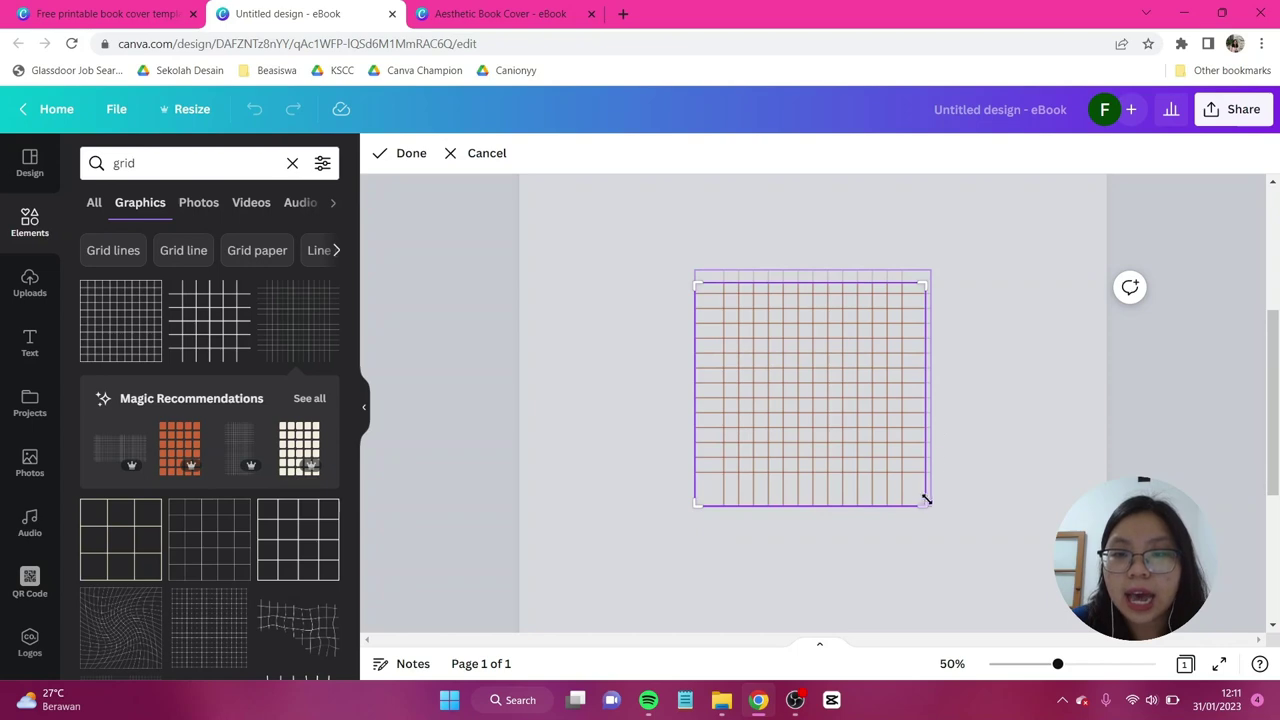
drag(921, 502, 915, 491)
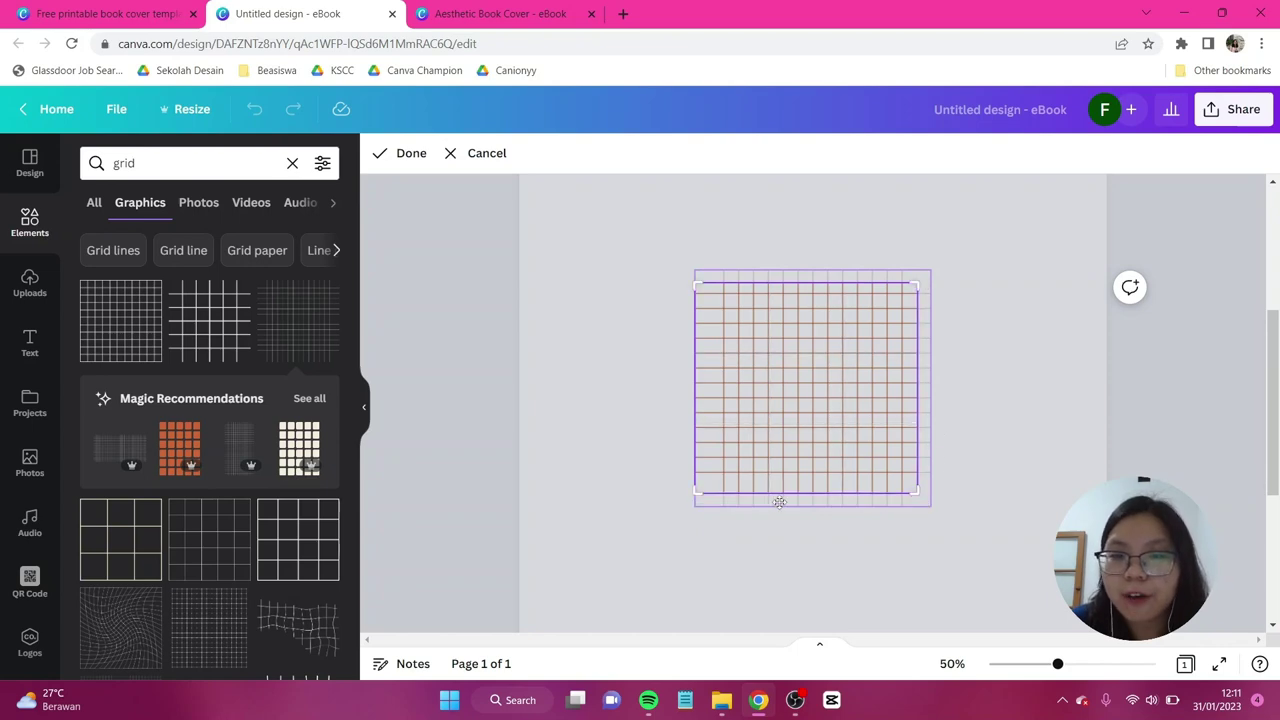
drag(700, 491, 708, 488)
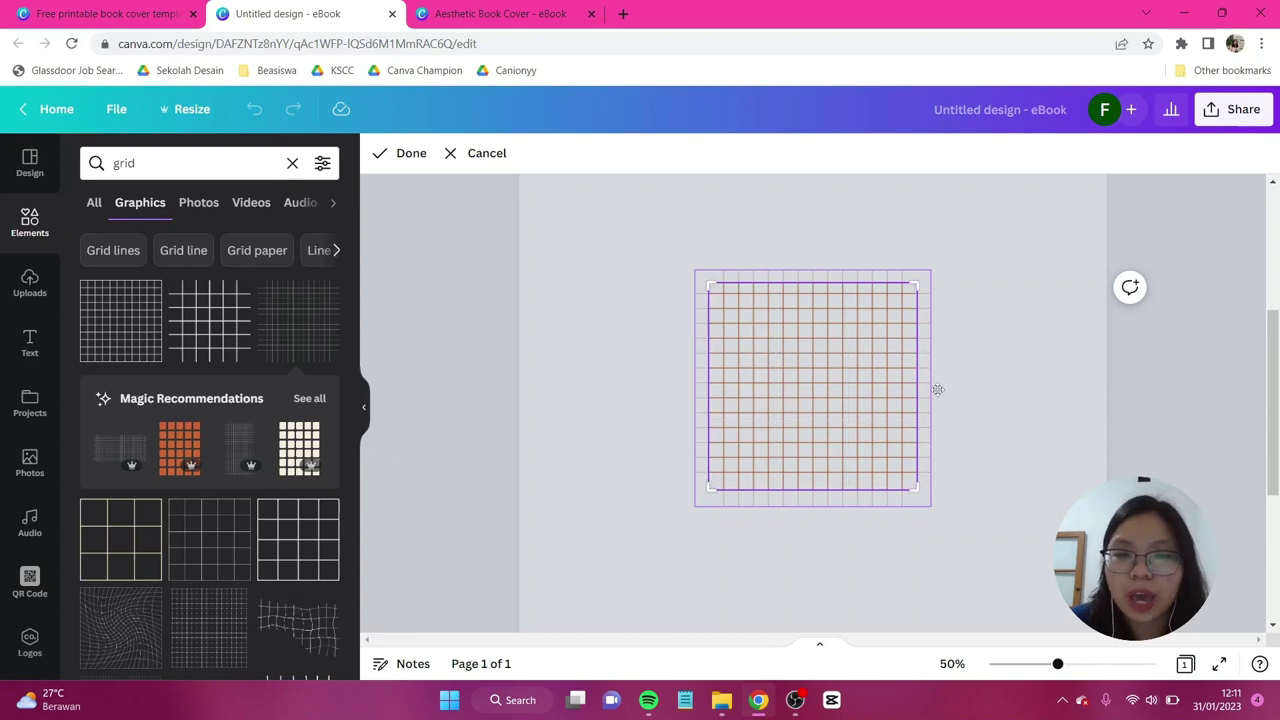
click(983, 431)
scroll(983, 431, down, 5)
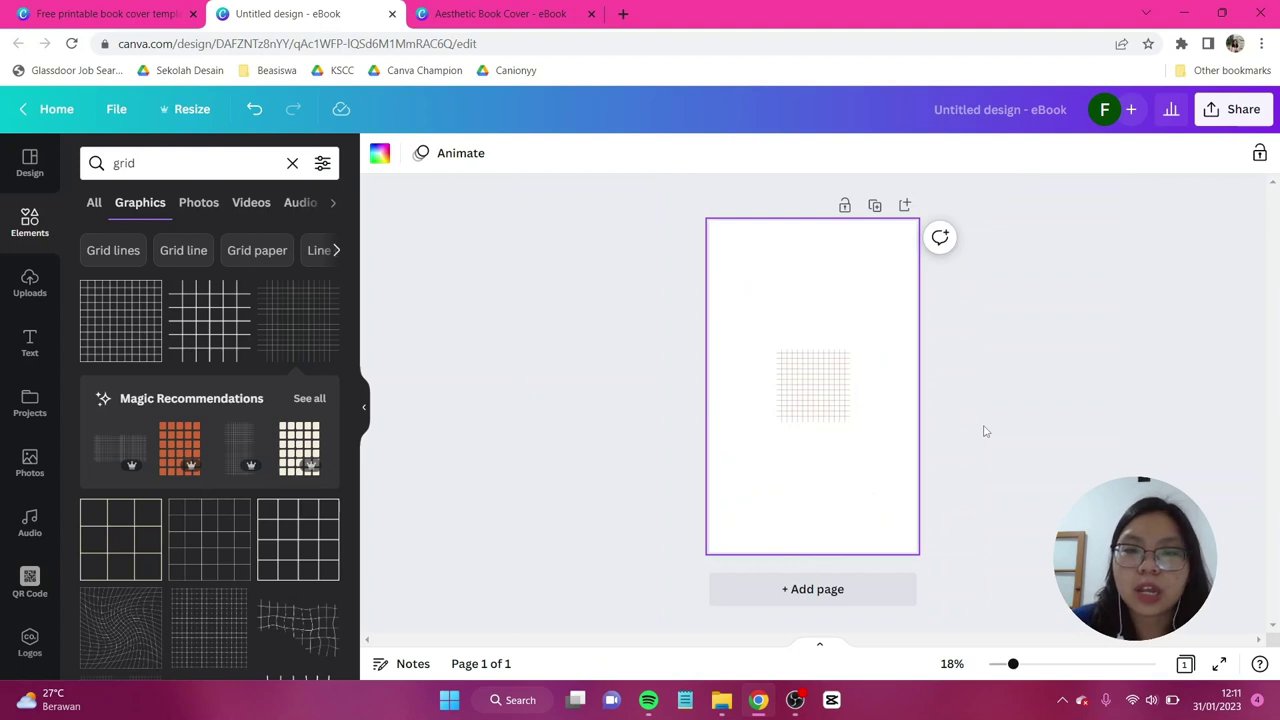
Fit the grid into the page's upper-left corner, enlarge it to over half the page width, and place a duplicate beside it
drag(805, 398, 824, 335)
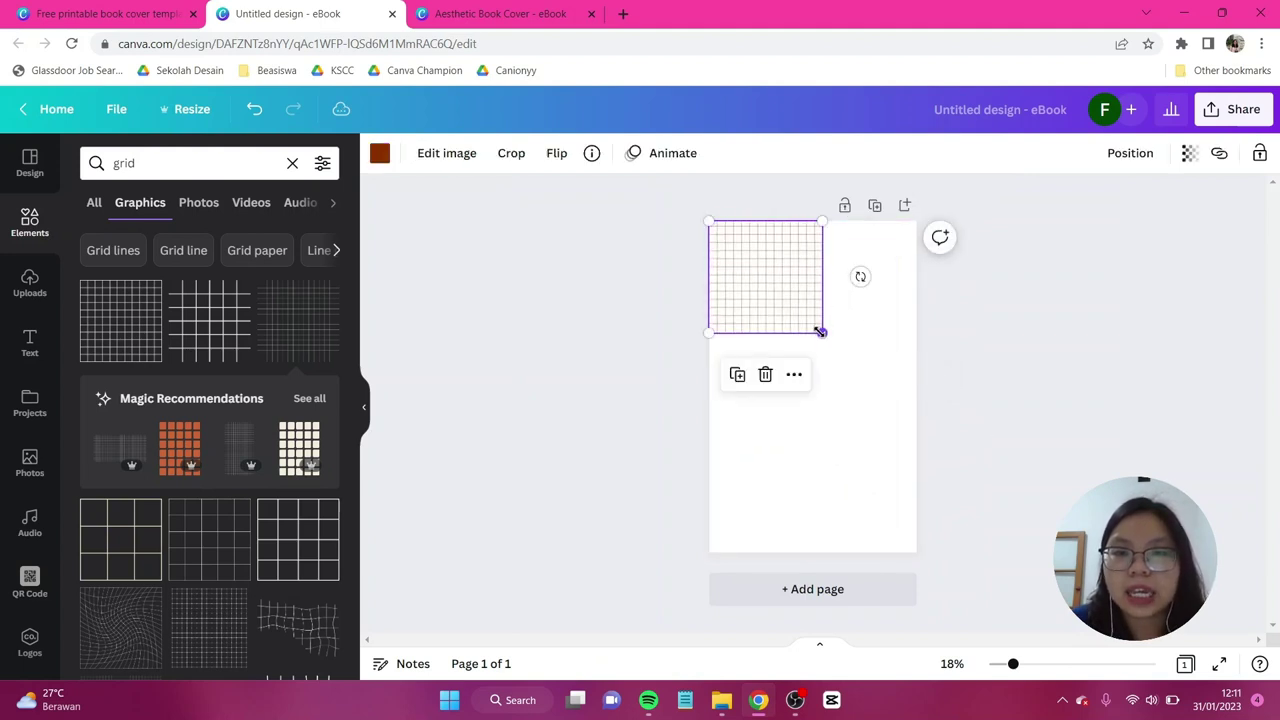
key(ctrl+d)
drag(886, 283, 849, 280)
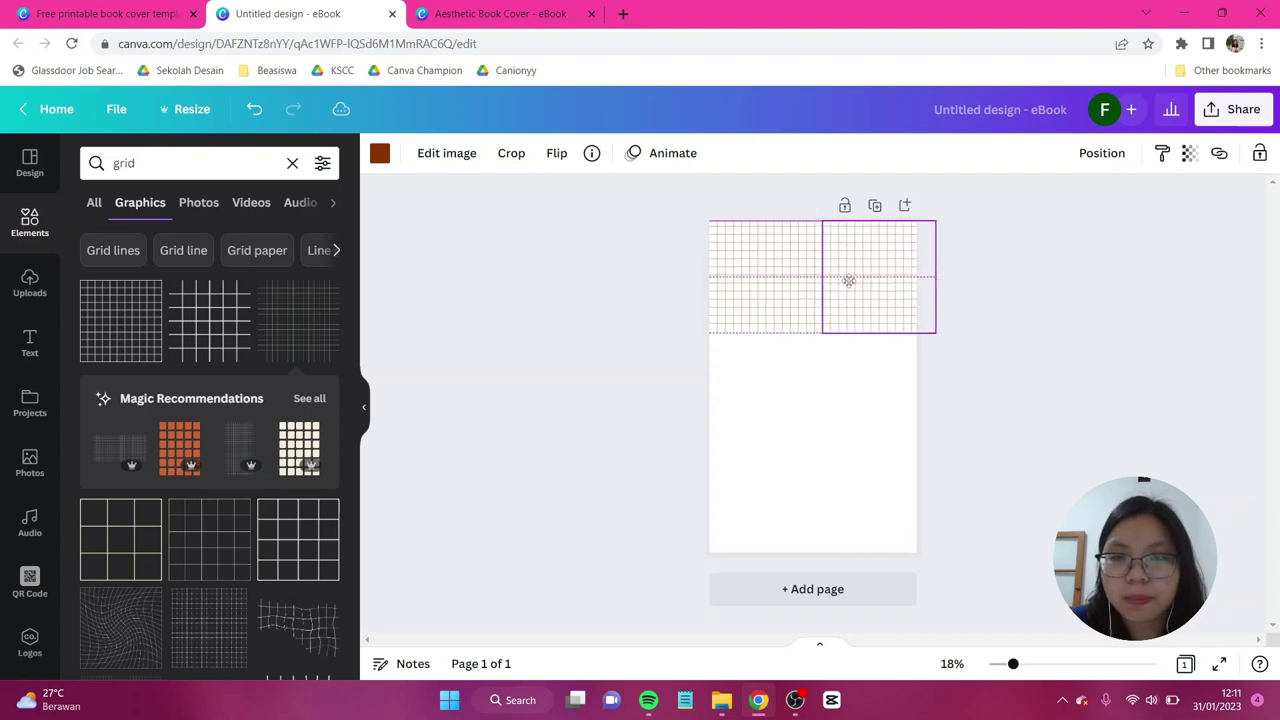
click(816, 318)
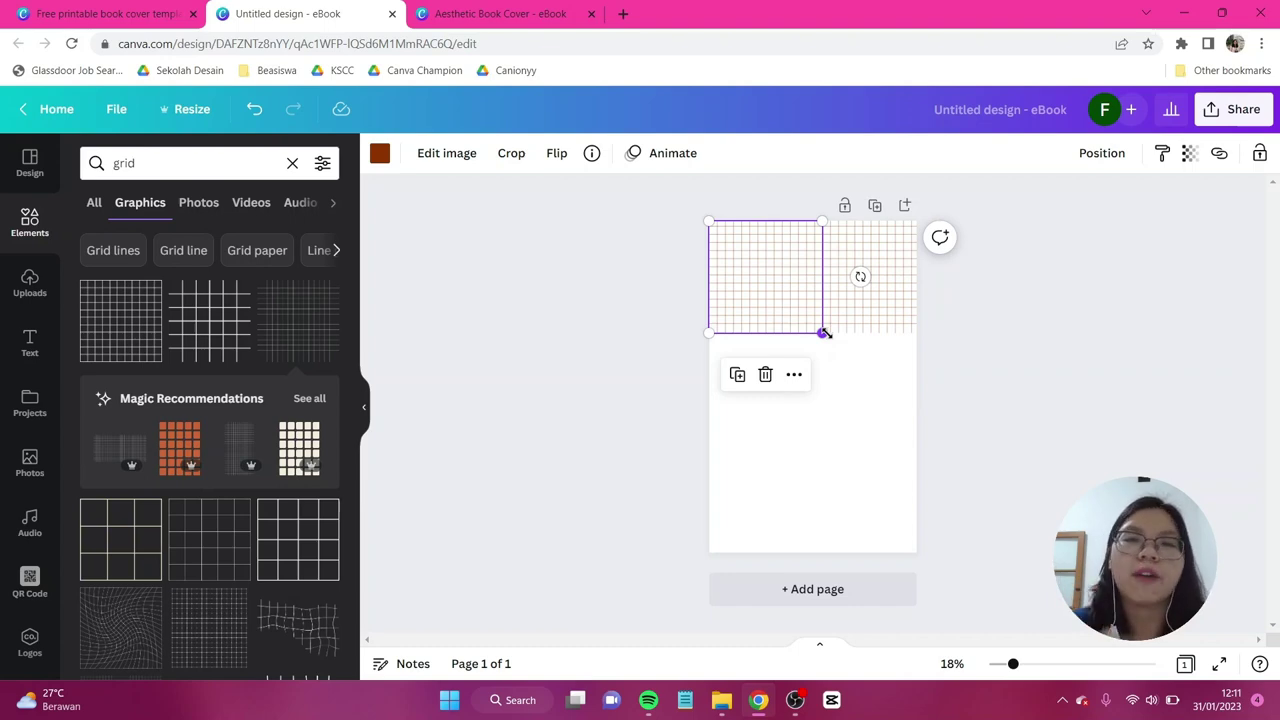
click(991, 401)
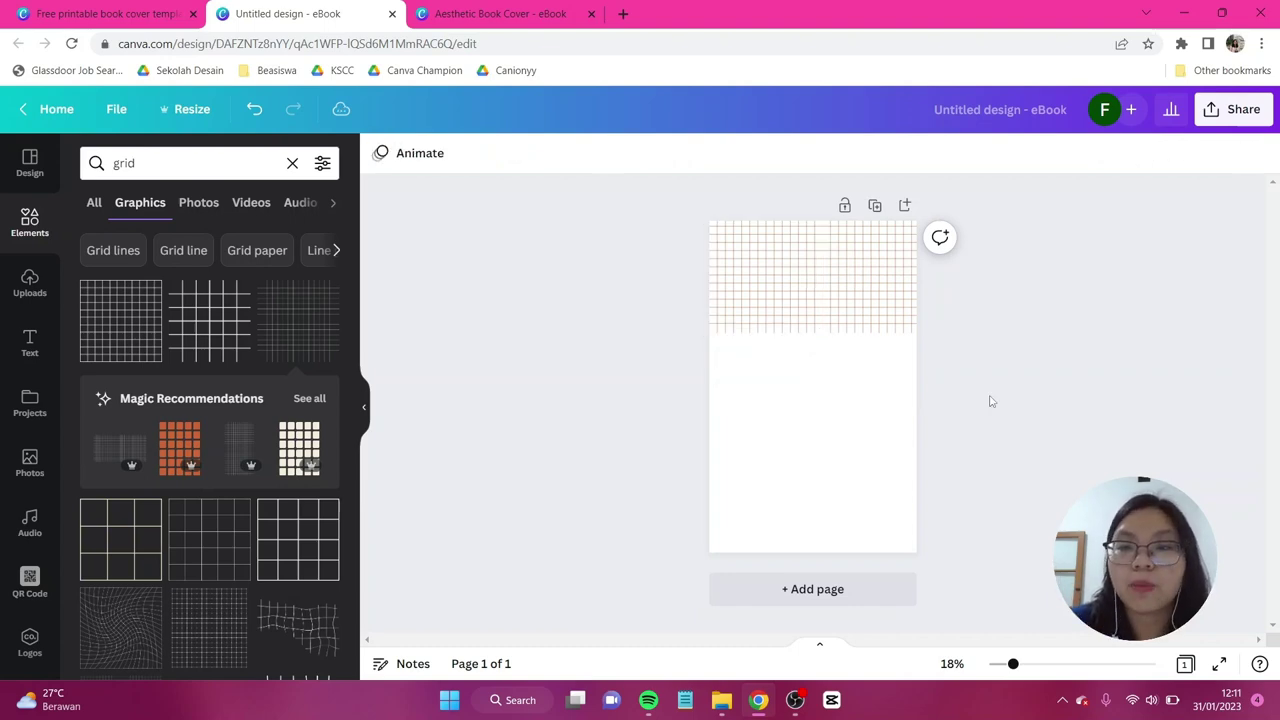
Shift the second grid toward the first so they overlap by one column and their lines align
key(ctrl+plus)
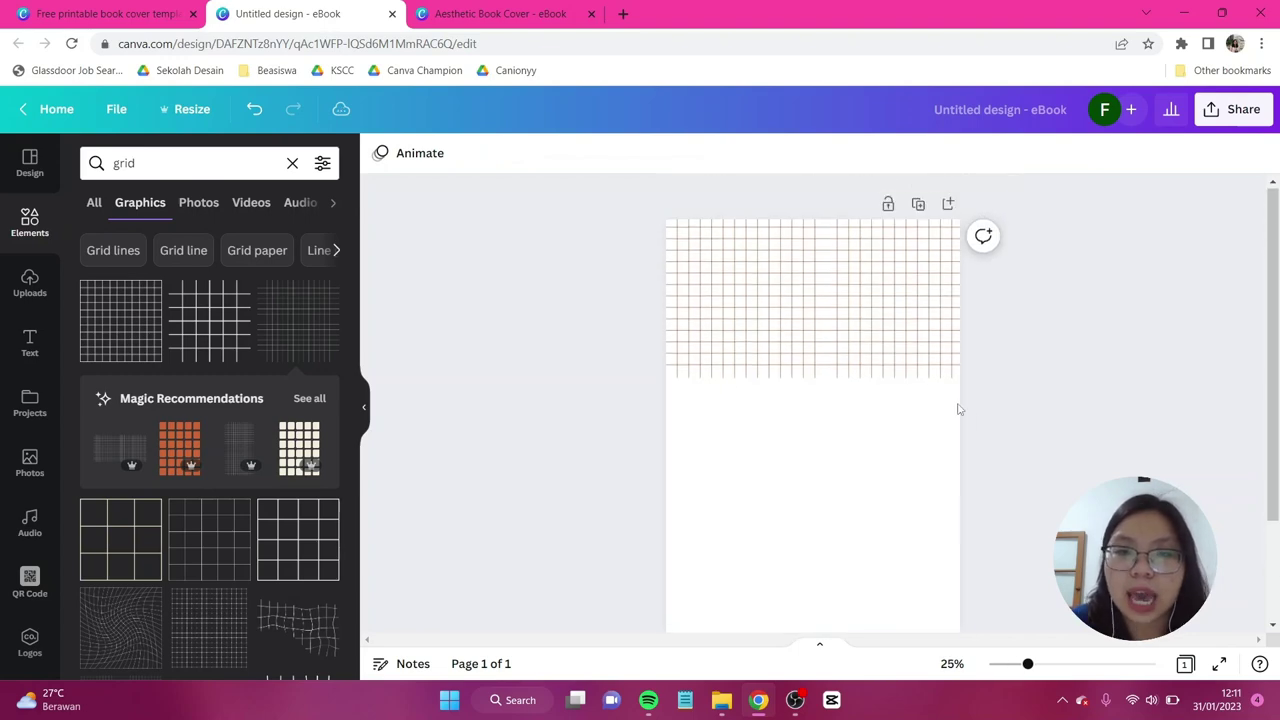
scroll(850, 417, up, 3)
scroll(850, 417, up, 2)
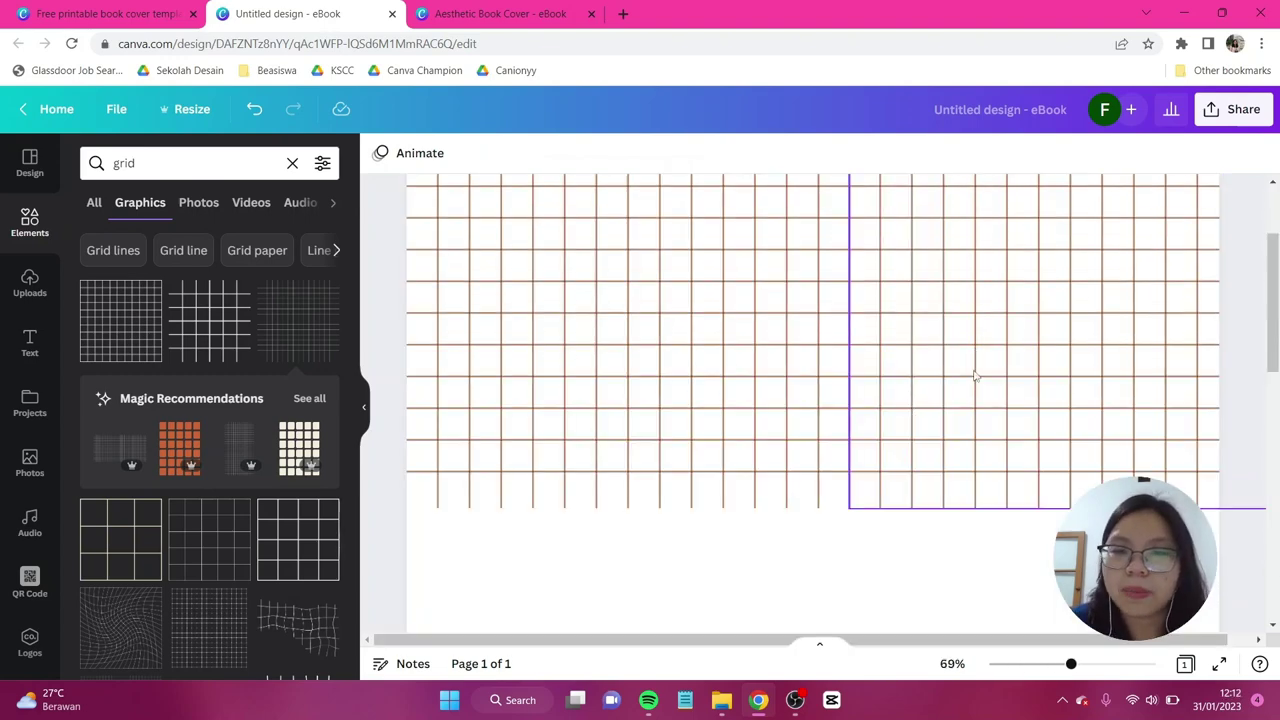
click(894, 590)
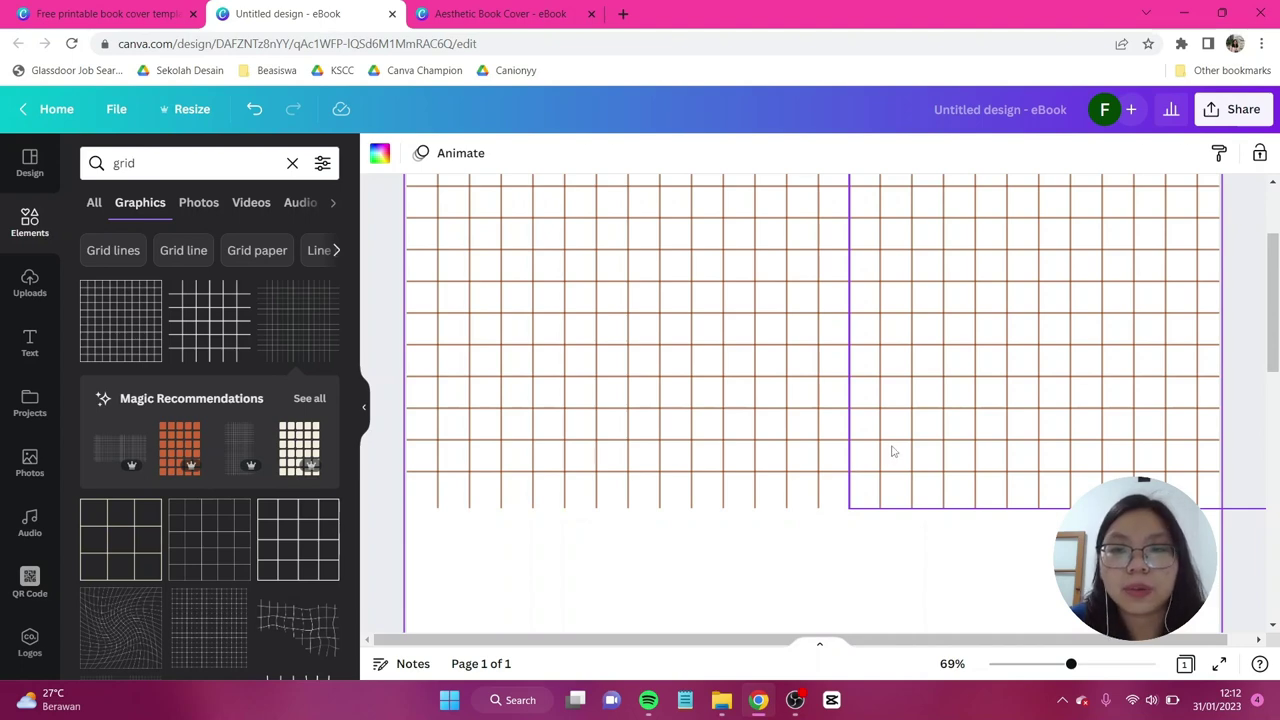
drag(893, 452, 860, 446)
click(895, 564)
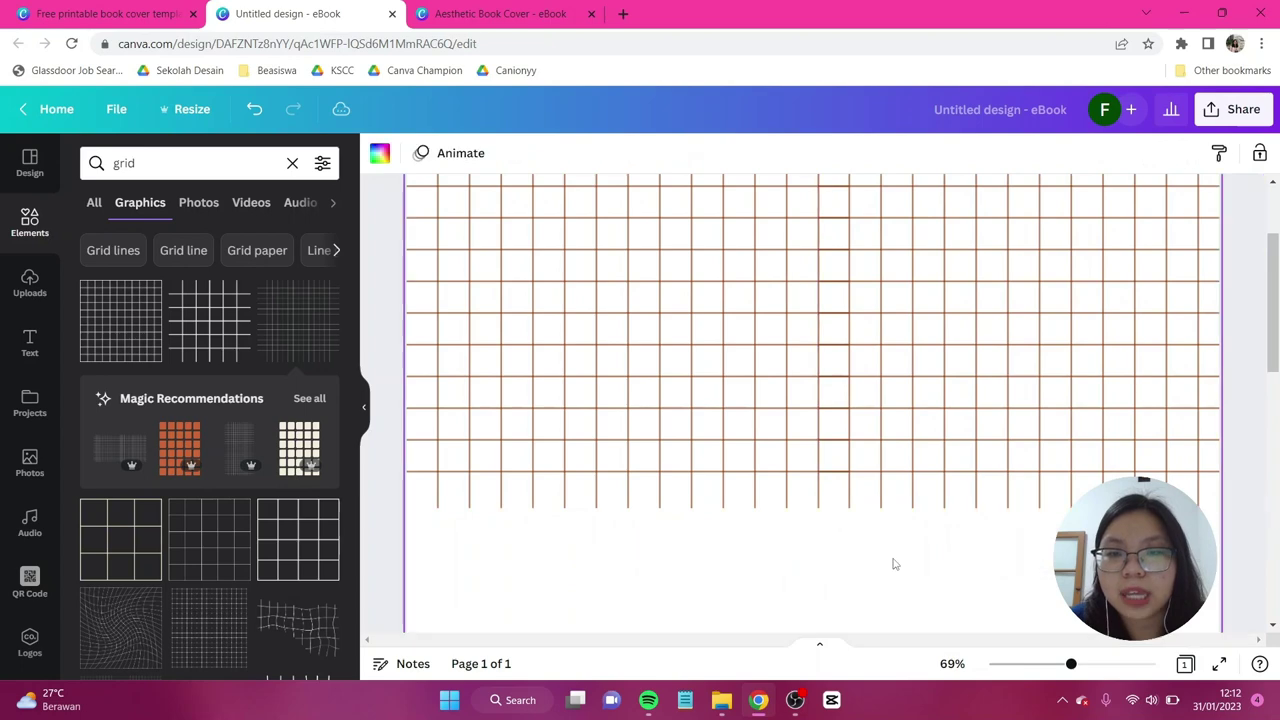
Duplicate the row of two grids and place the copy directly below, overlapping slightly so the lines continue
key(ctrl+minus)
key(ctrl+minus)
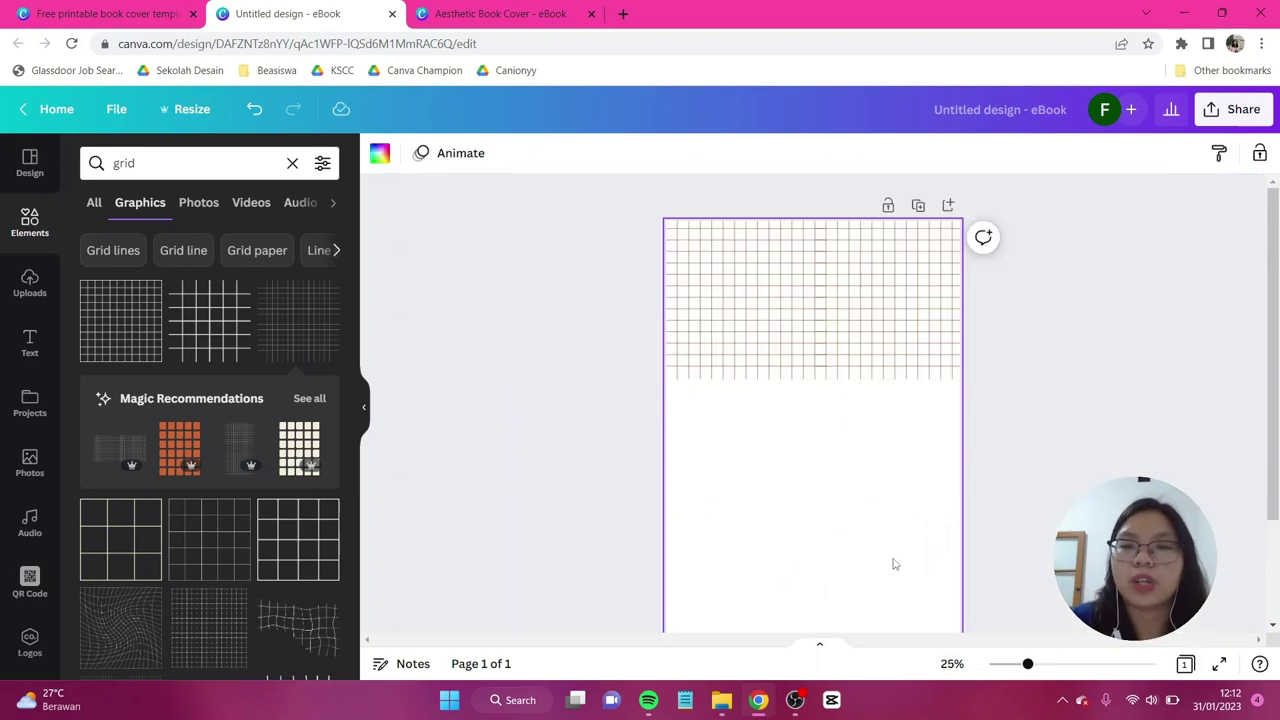
drag(1060, 437, 625, 318)
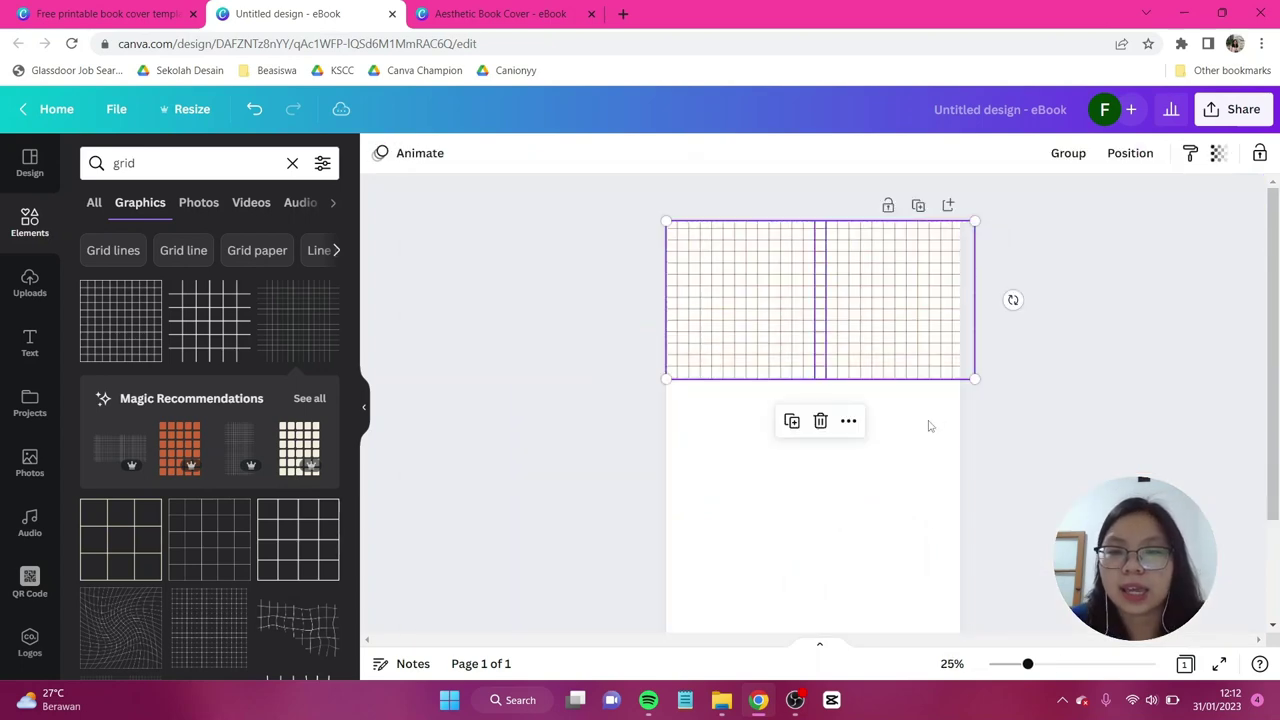
key(ctrl+d)
drag(899, 319, 897, 482)
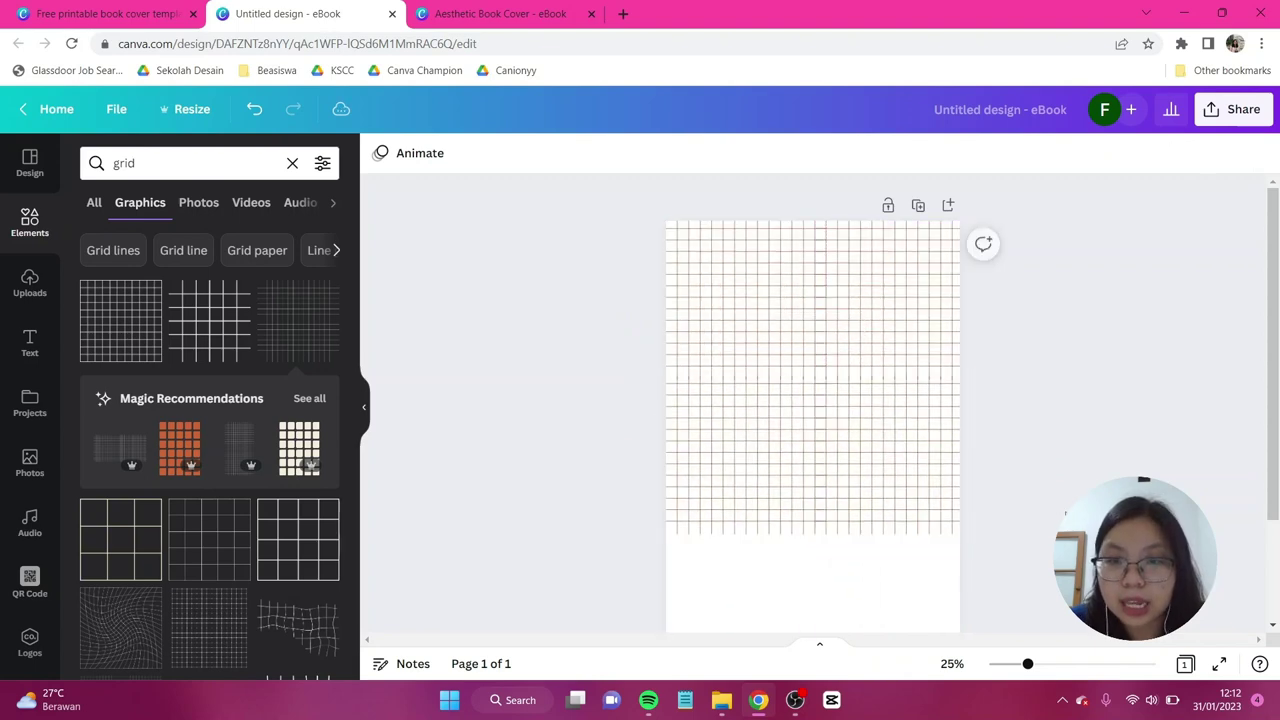
drag(1014, 557, 475, 443)
click(475, 443)
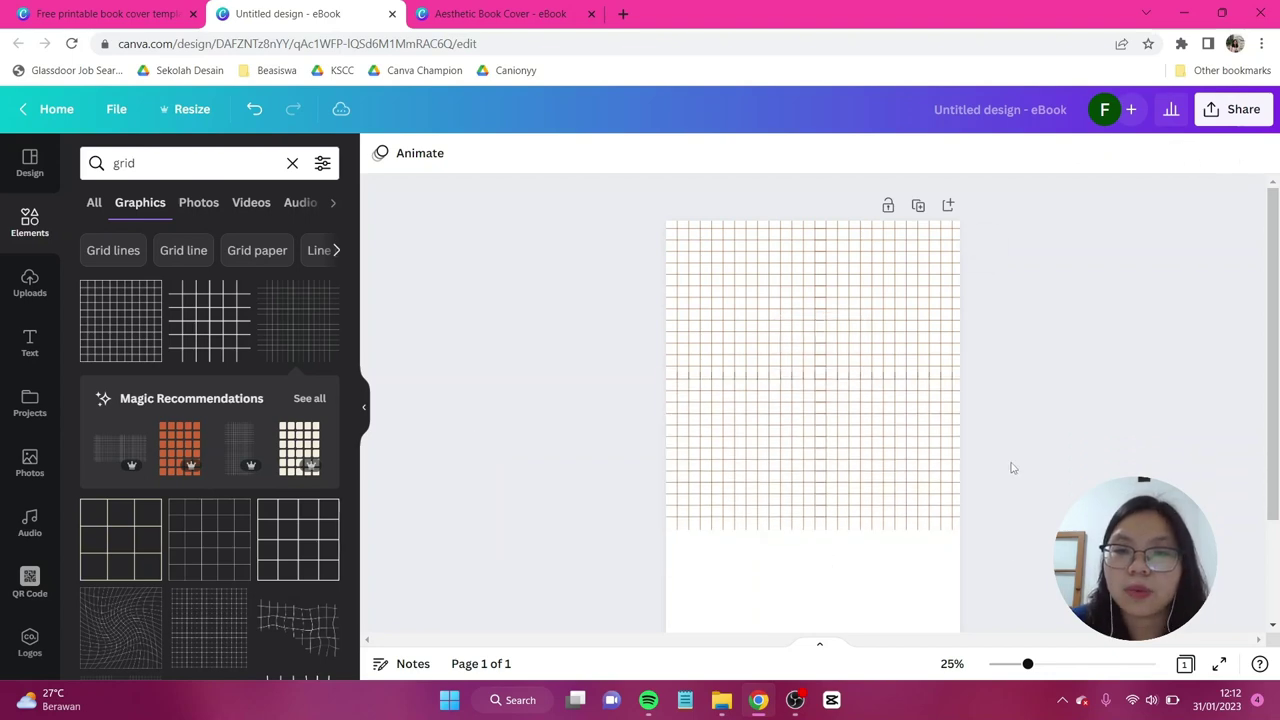
Duplicate all four grids and place the copies below them so the grid pattern fills the rest of the page
drag(1016, 557, 546, 251)
drag(848, 335, 857, 480)
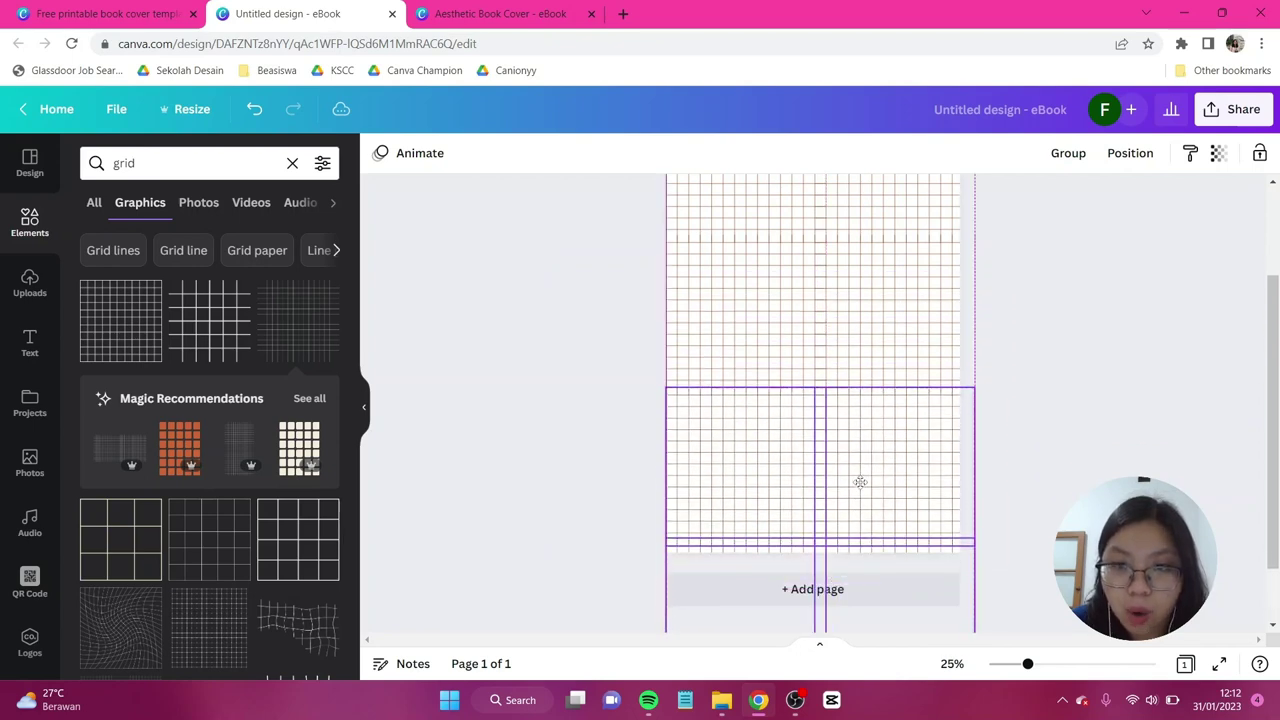
click(1042, 365)
ctrl+scroll(1042, 365, down, 2)
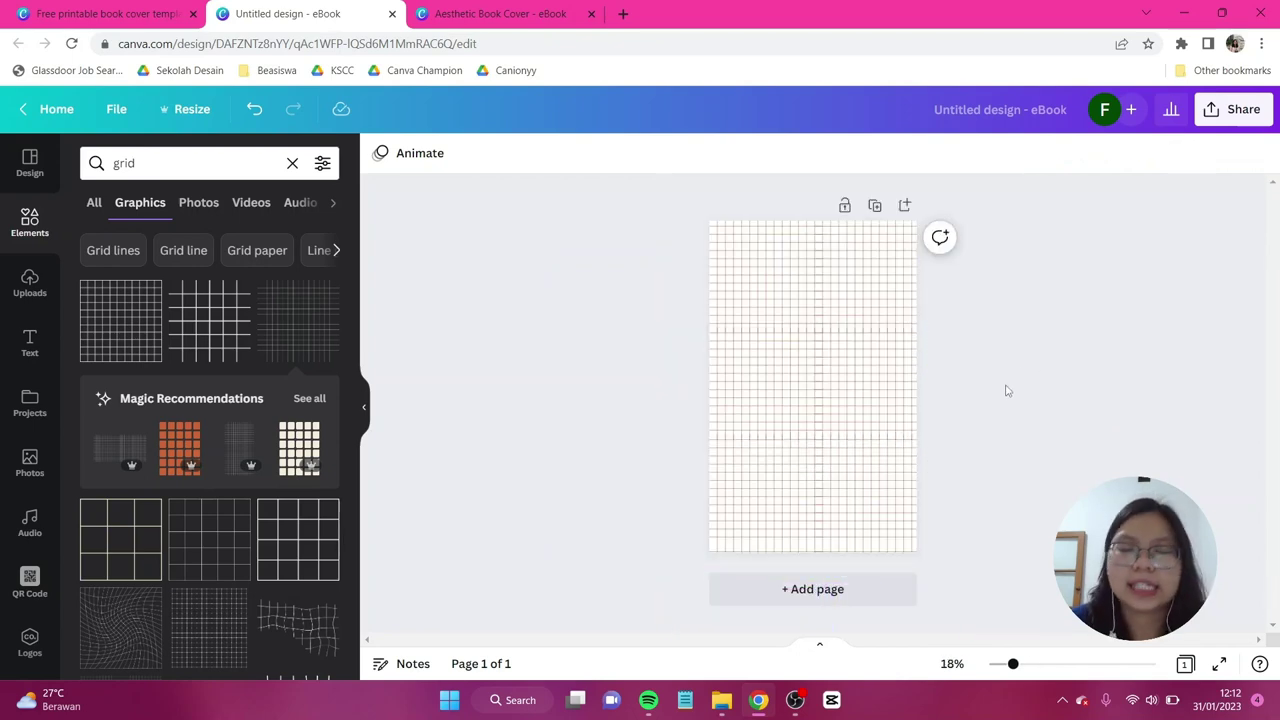
Group all the grid pieces on the page and lower the group's opacity to make a faint background
drag(1100, 552, 620, 220)
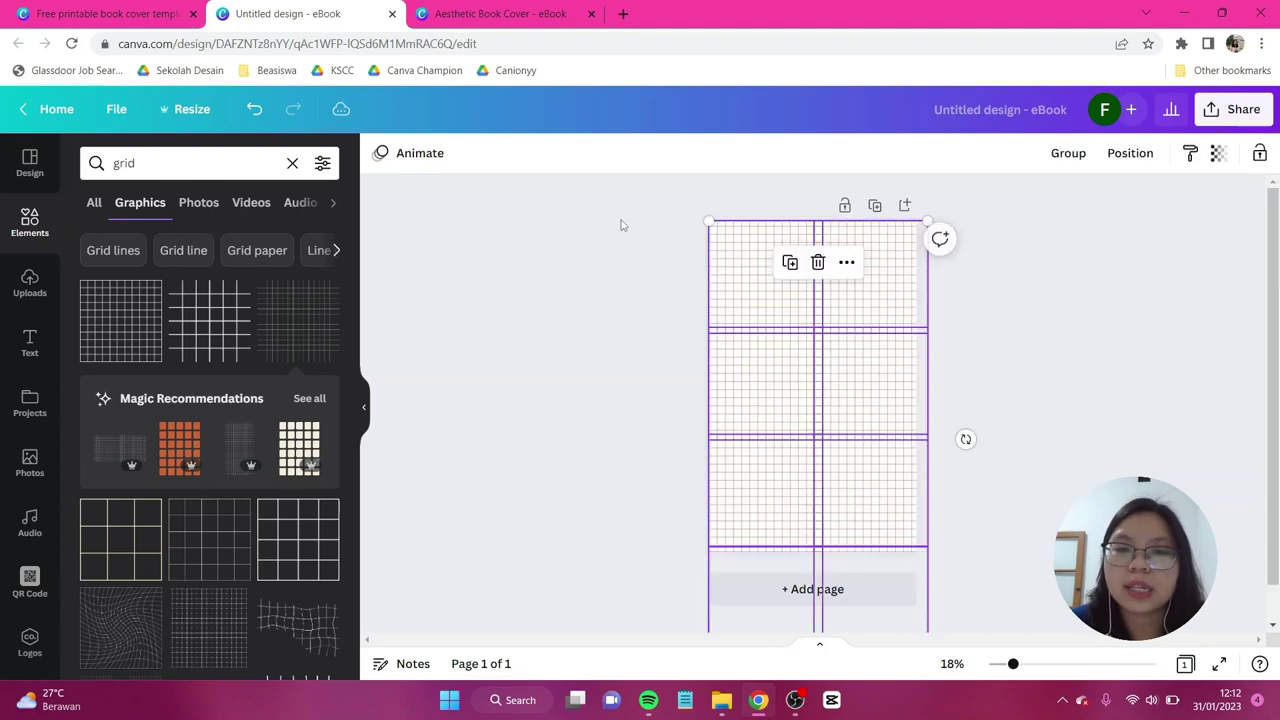
click(1067, 158)
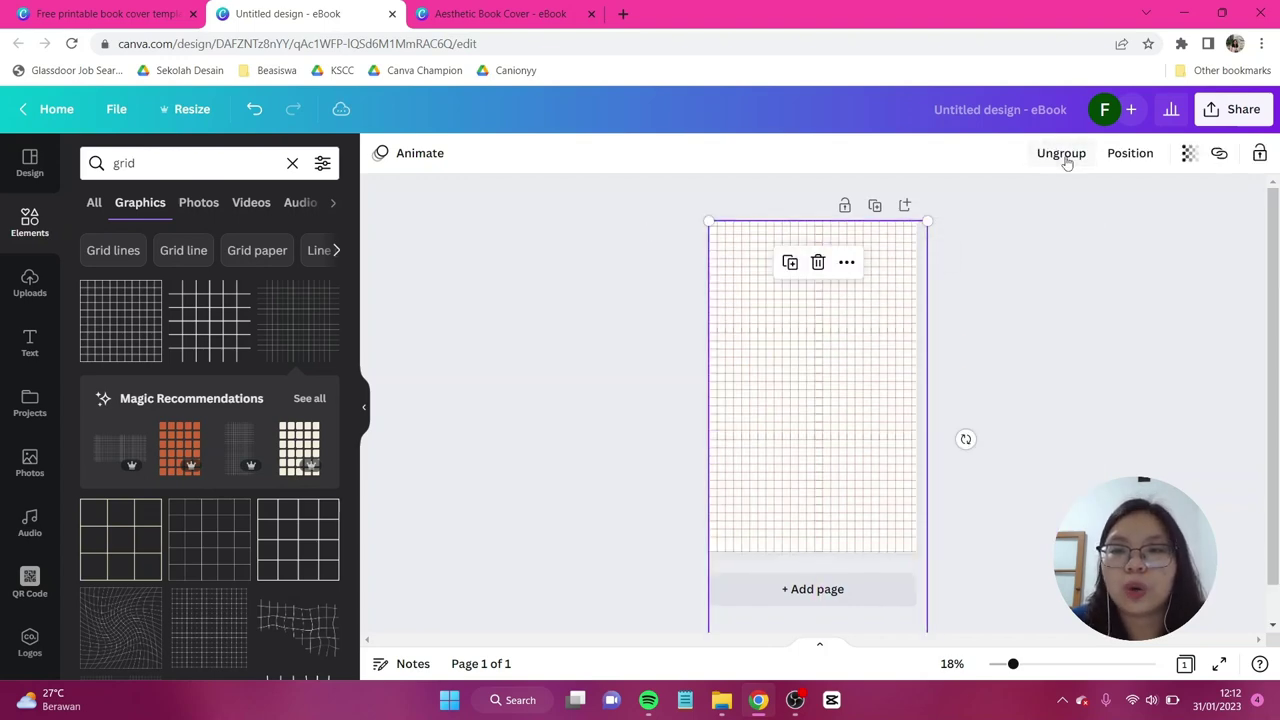
click(1188, 153)
drag(1068, 222, 1085, 224)
click(1077, 384)
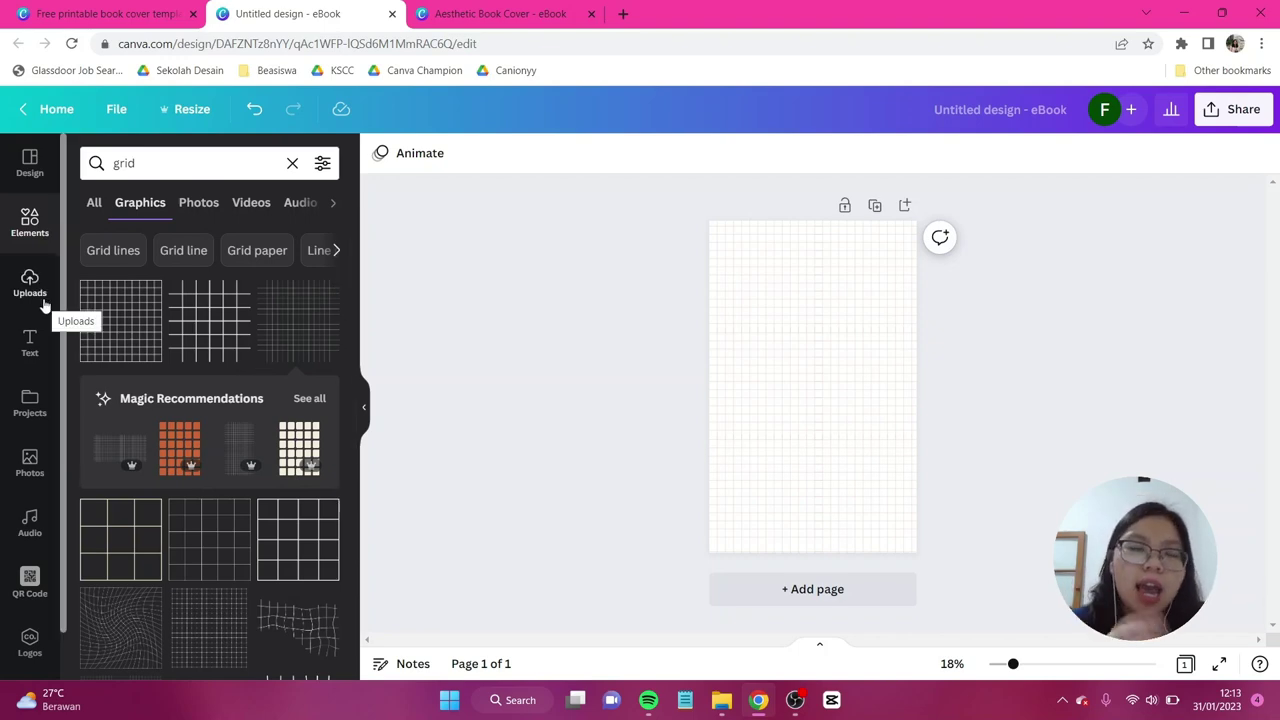
Place the uploaded photo of the masked man in the white shirt on the page and remove its background
click(30, 285)
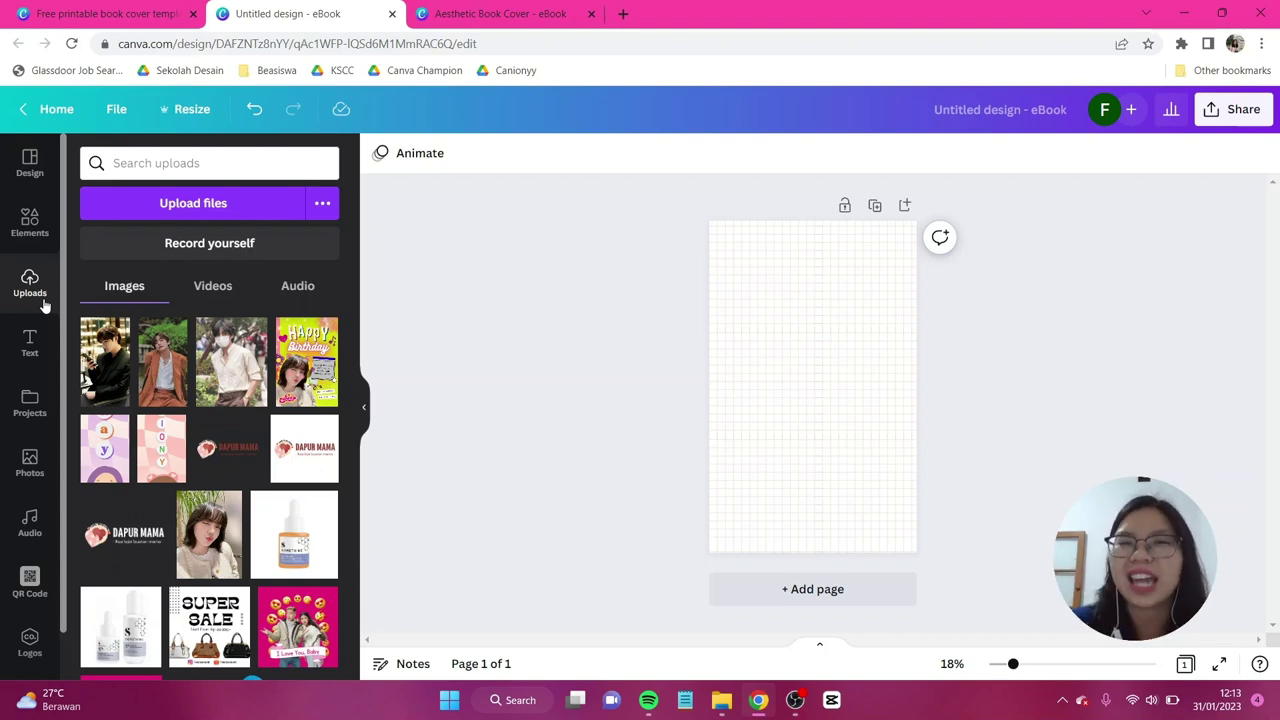
click(237, 373)
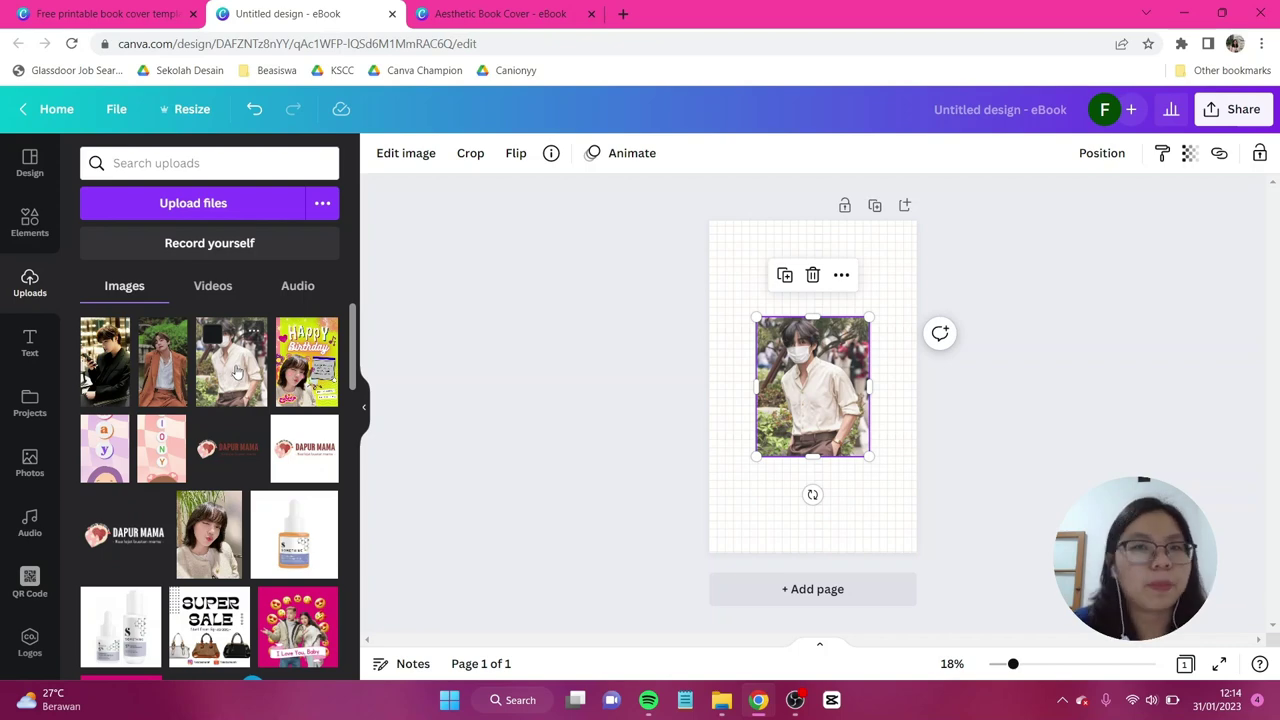
click(404, 158)
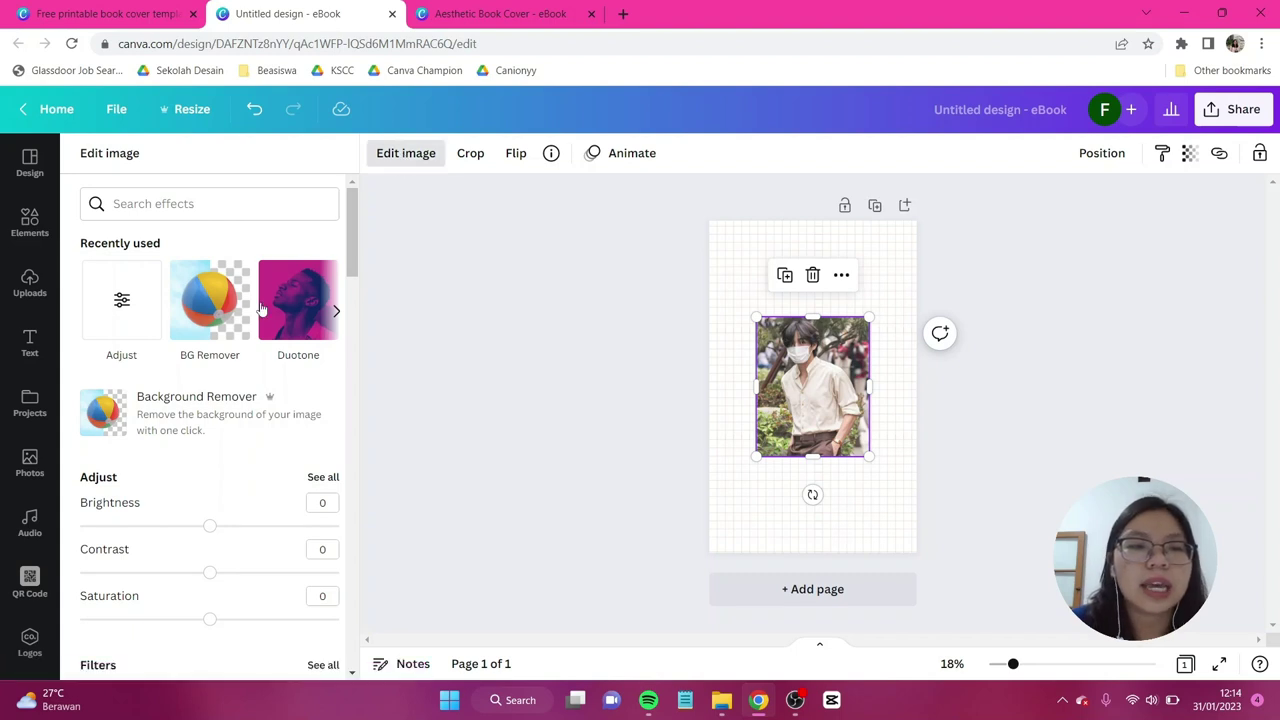
click(228, 326)
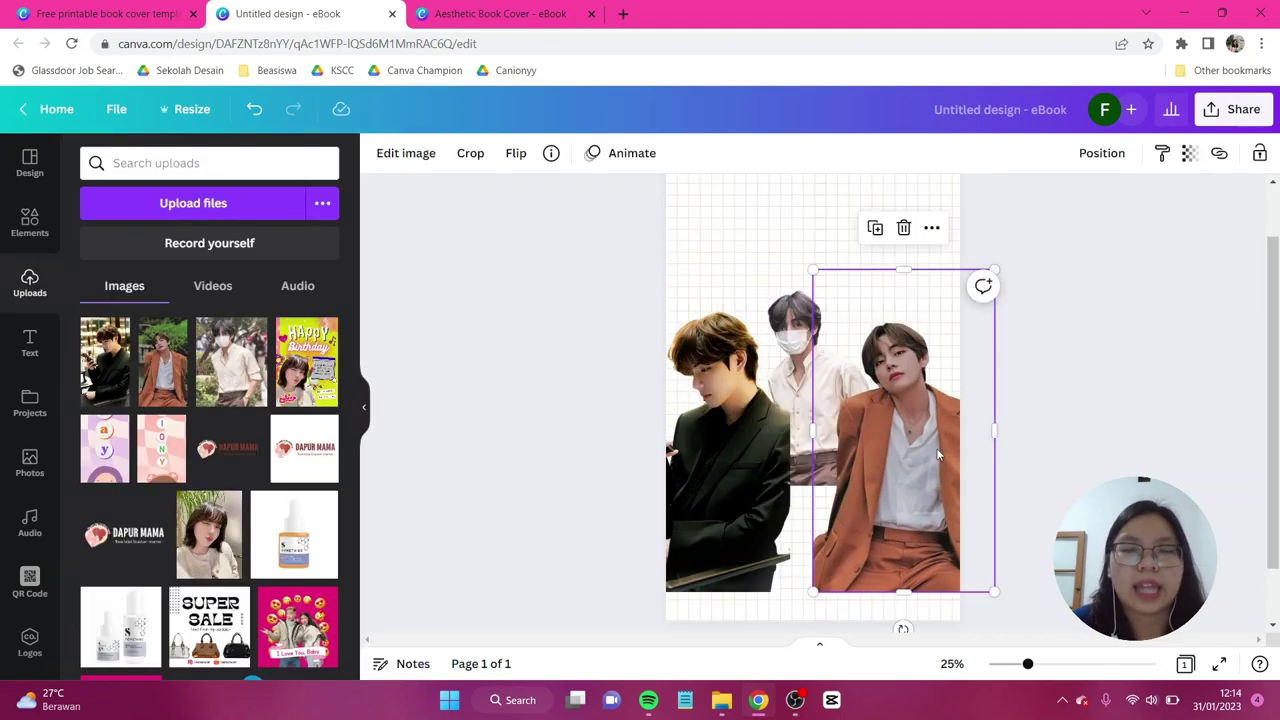
Apply the Sepia duotone effect to the cutout photo of the man in the brown suit
click(424, 163)
scroll(284, 288, down, 8)
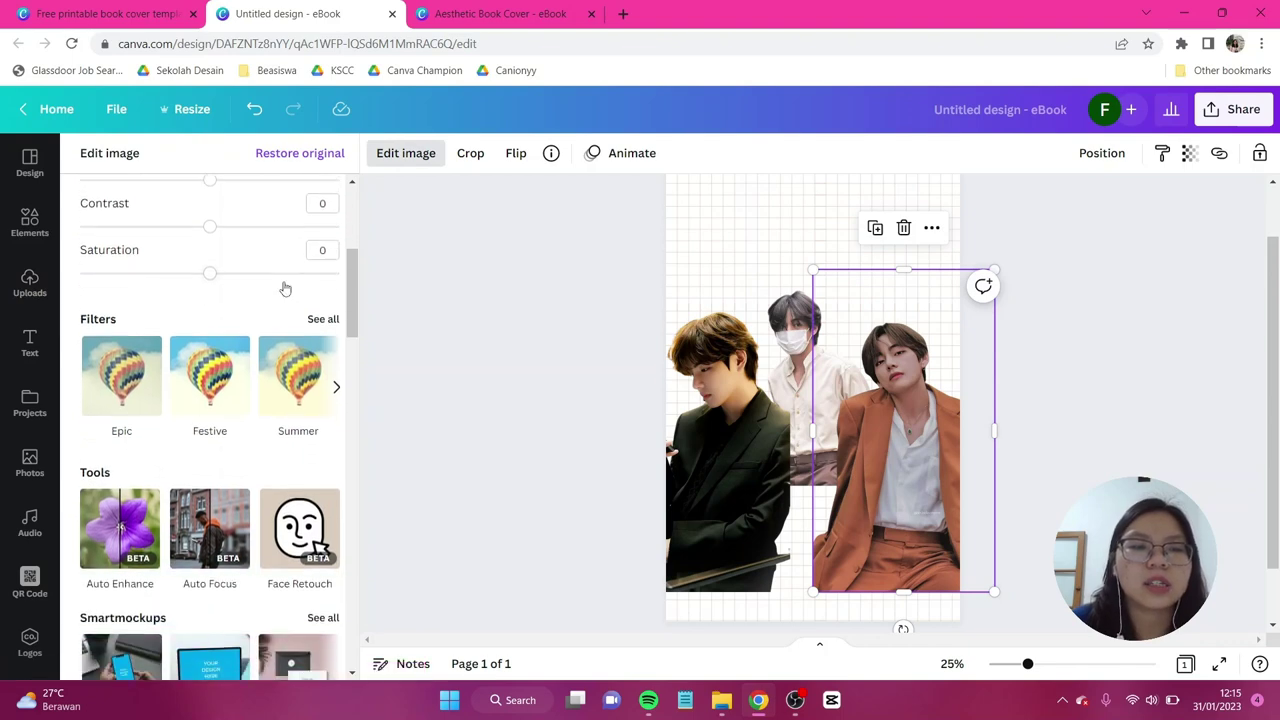
scroll(284, 288, down, 4)
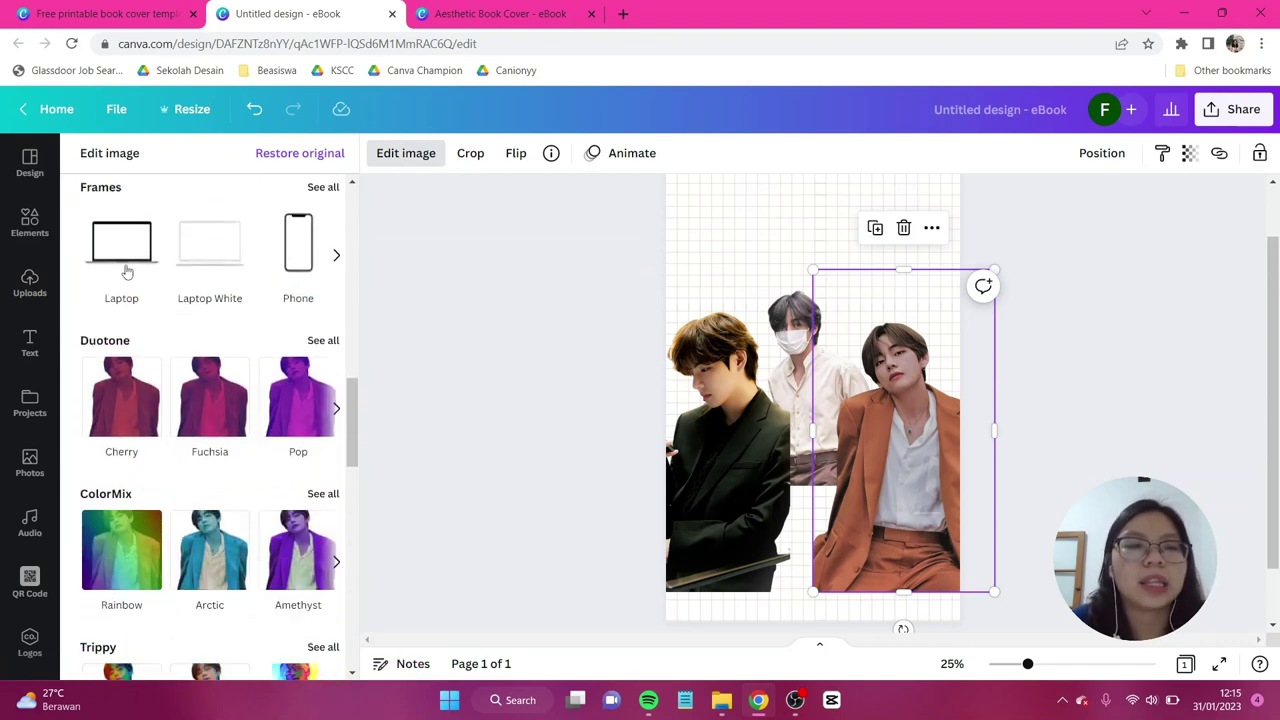
click(316, 341)
scroll(296, 352, down, 5)
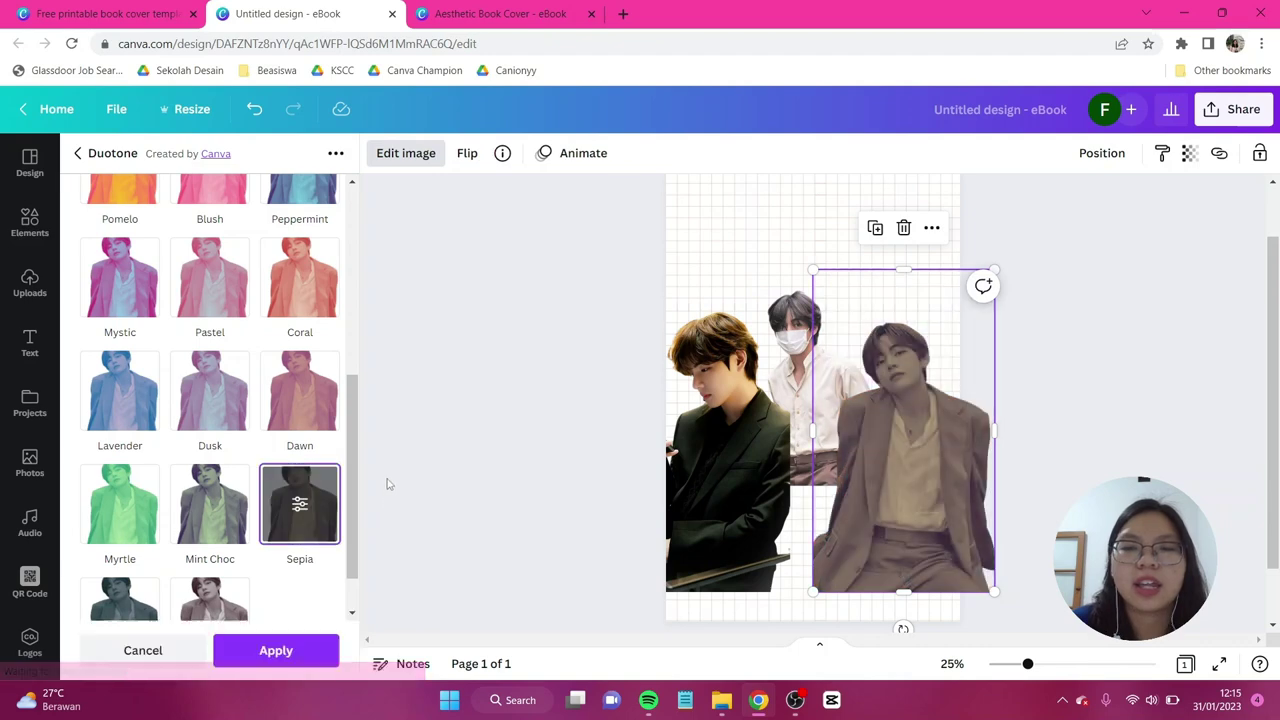
click(303, 651)
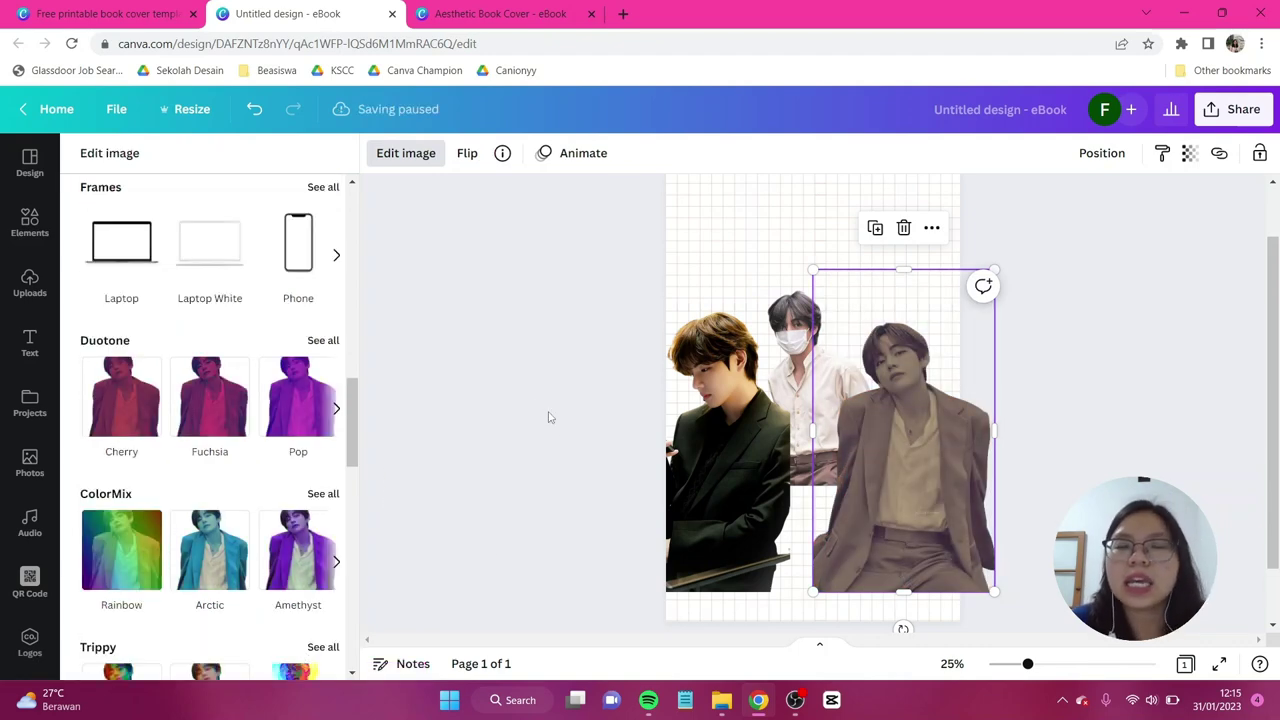
Apply the same Sepia duotone to the cutout photo of the man in the black suit
click(693, 432)
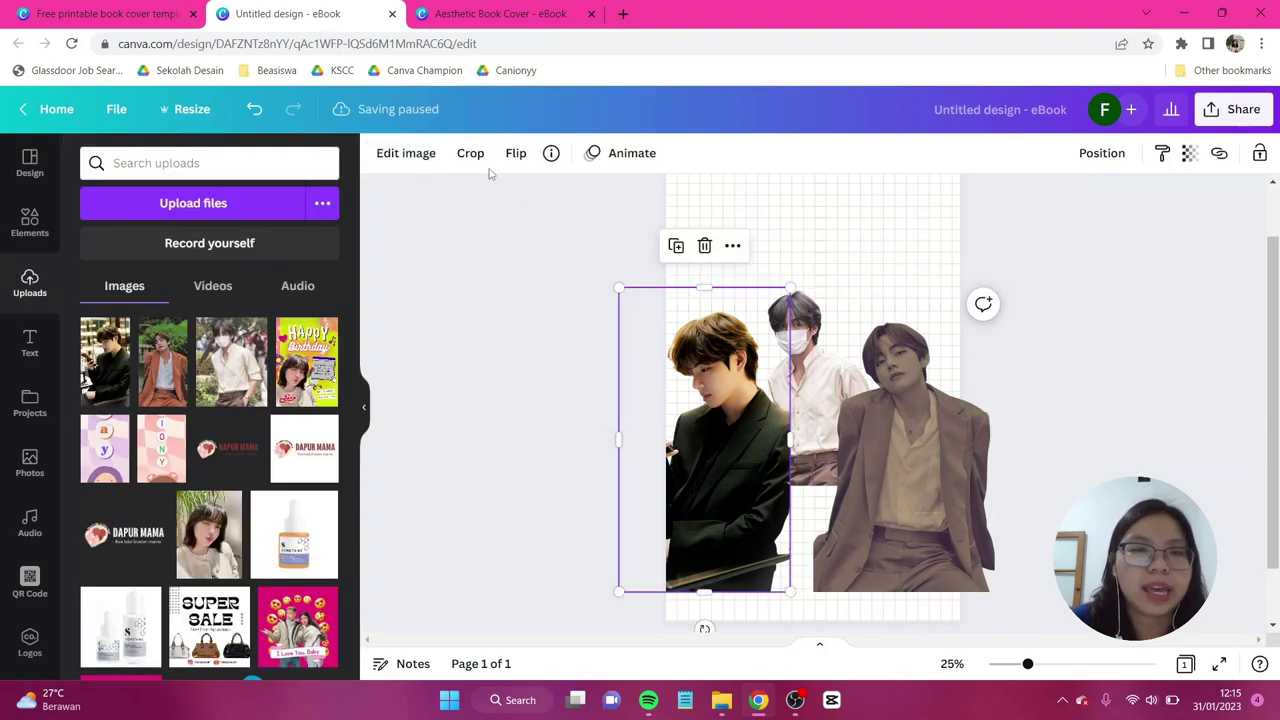
click(406, 153)
click(297, 505)
click(274, 649)
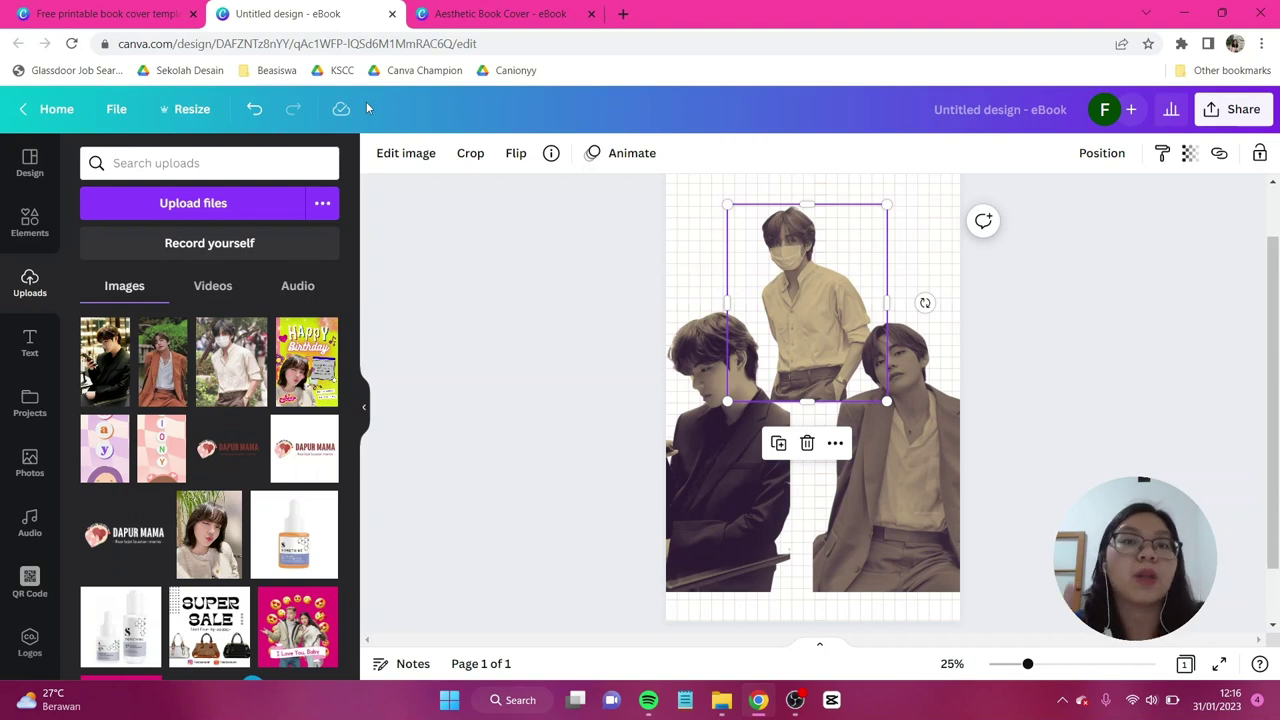
click(1008, 271)
Move the black-suit photo behind the brown-suit one, shift the brown-suit photo slightly up, and shrink the black-suit photo
key(ctrl+minus)
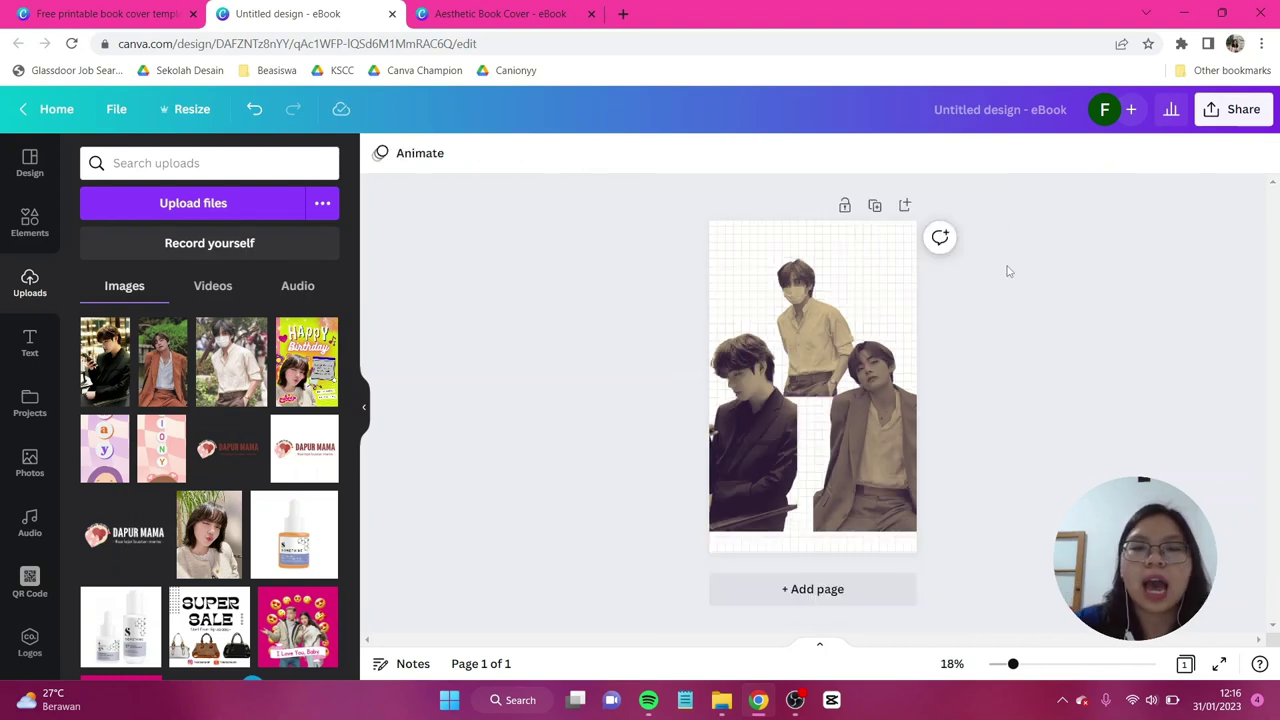
drag(760, 431, 836, 382)
drag(890, 440, 878, 426)
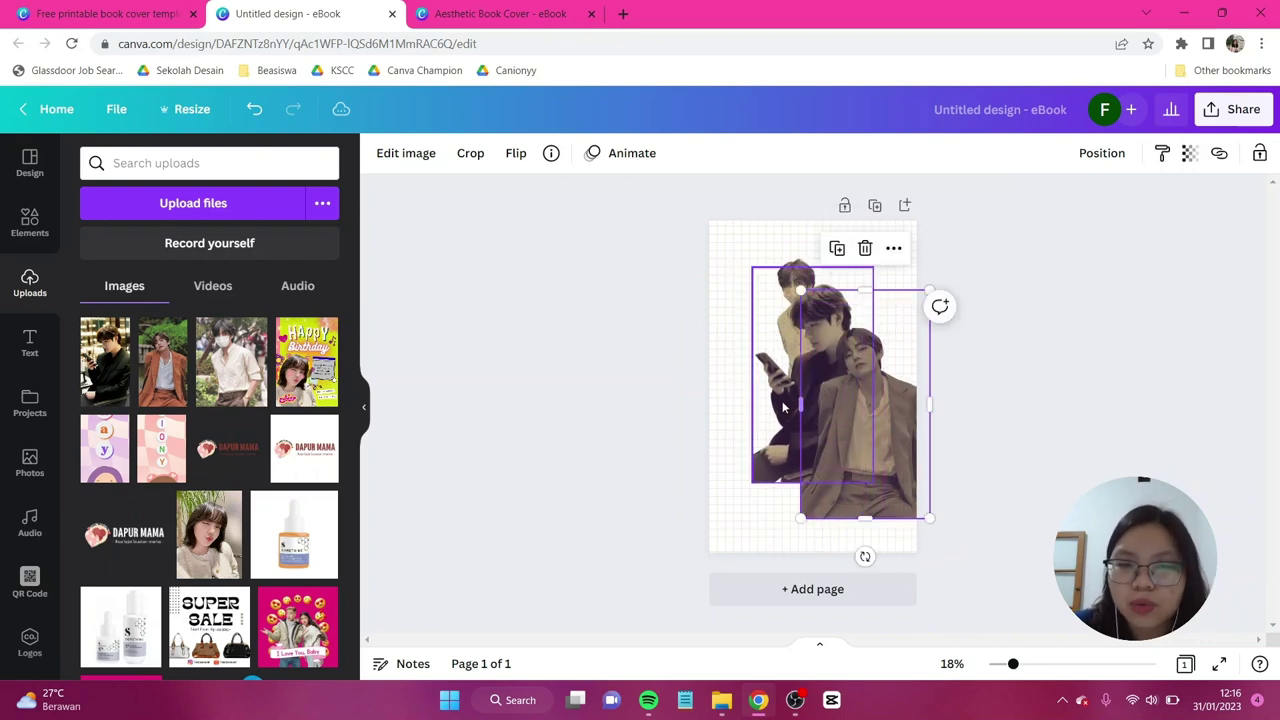
click(756, 460)
drag(745, 466, 772, 437)
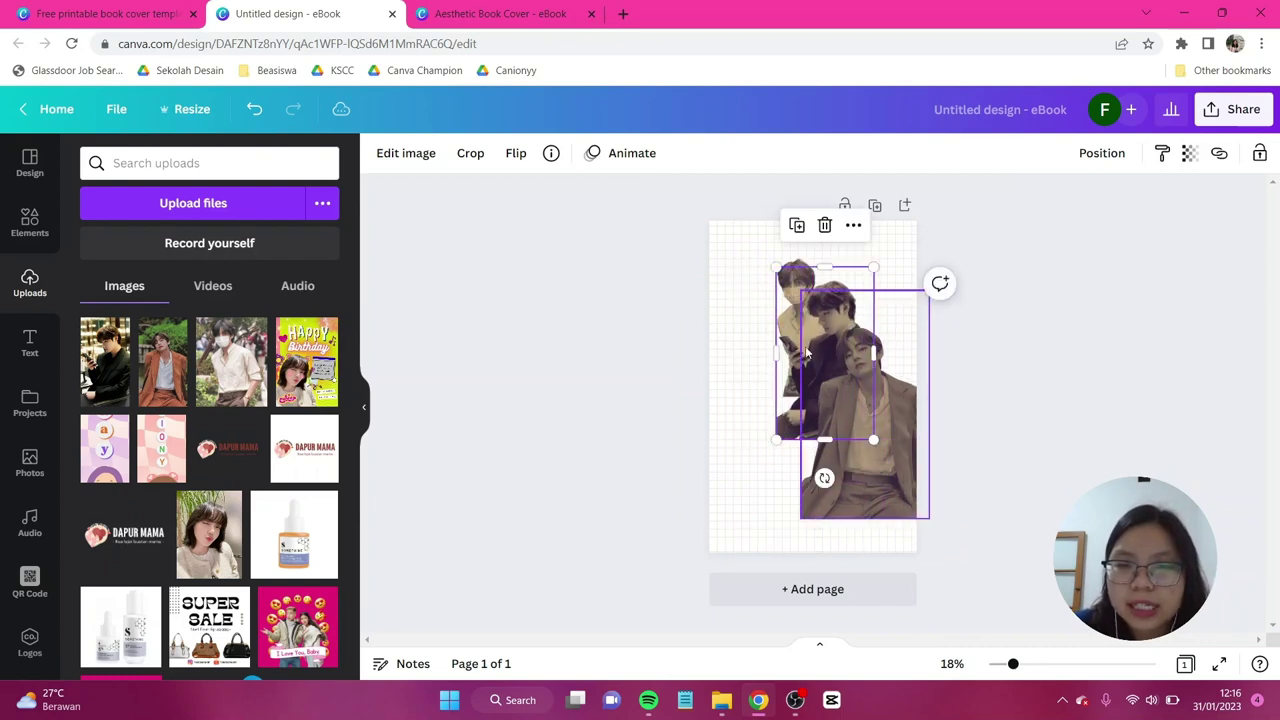
click(887, 456)
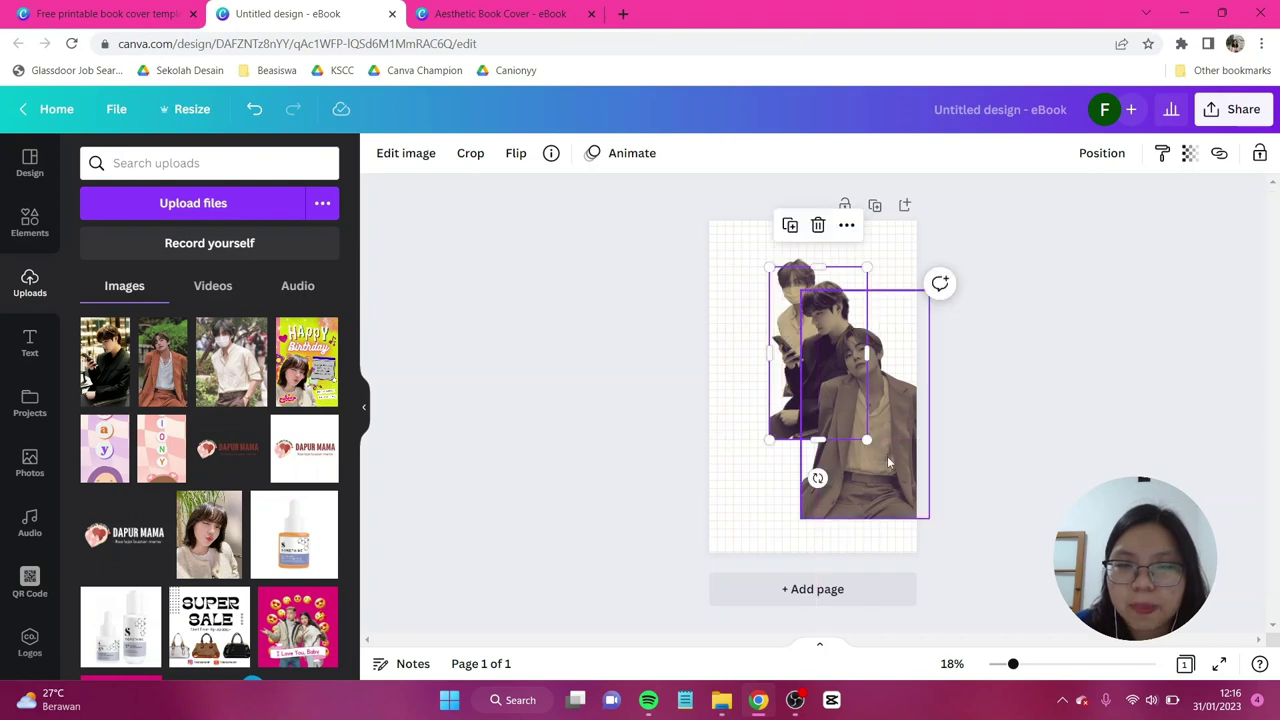
Move the masked man's photo to the lower left of the group and bring it to the front
click(798, 268)
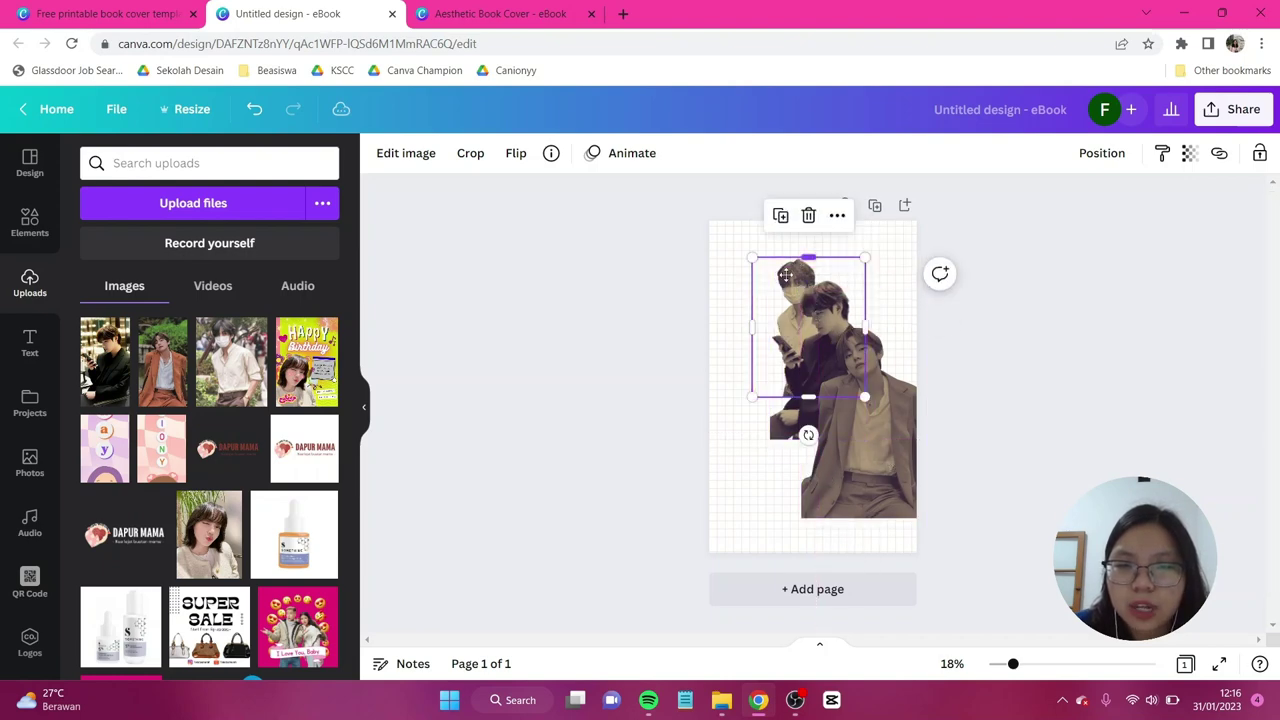
drag(798, 268, 777, 386)
click(1102, 153)
click(855, 237)
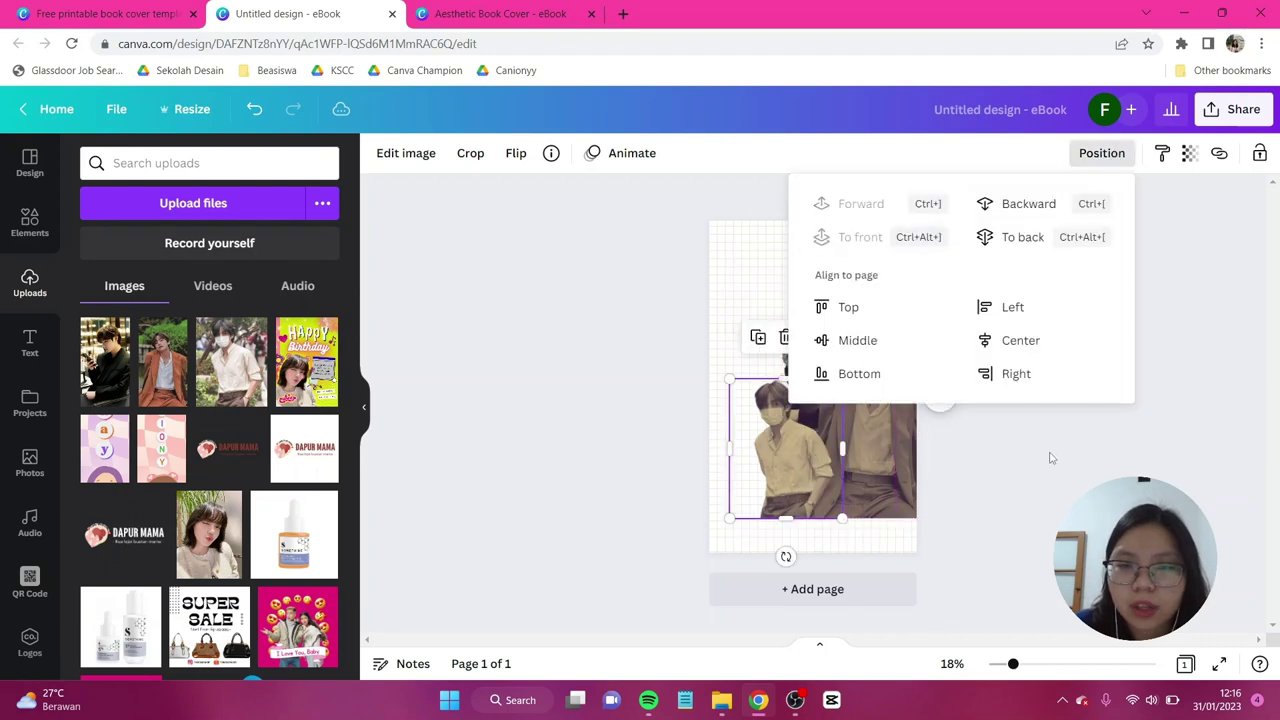
click(996, 468)
click(834, 389)
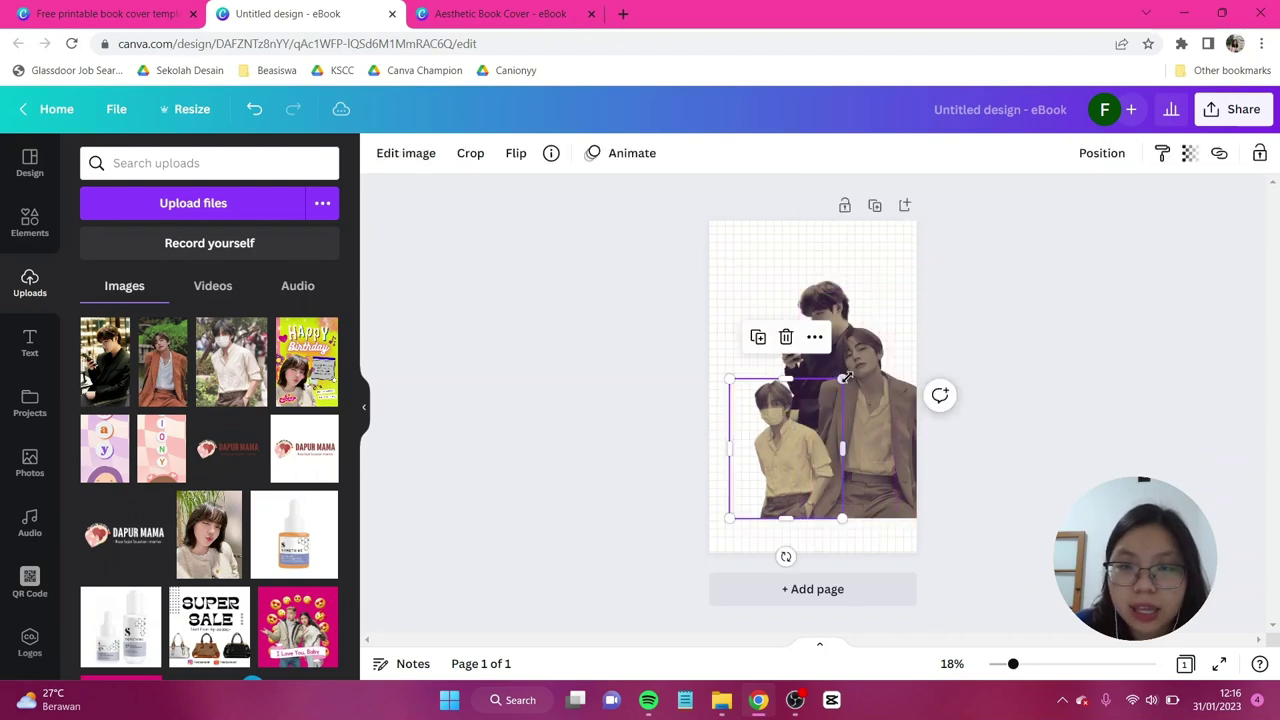
Enlarge the masked man's photo slightly and nudge the black-suit photo down and left to tighten the group
drag(848, 372, 929, 288)
key(ctrl+z)
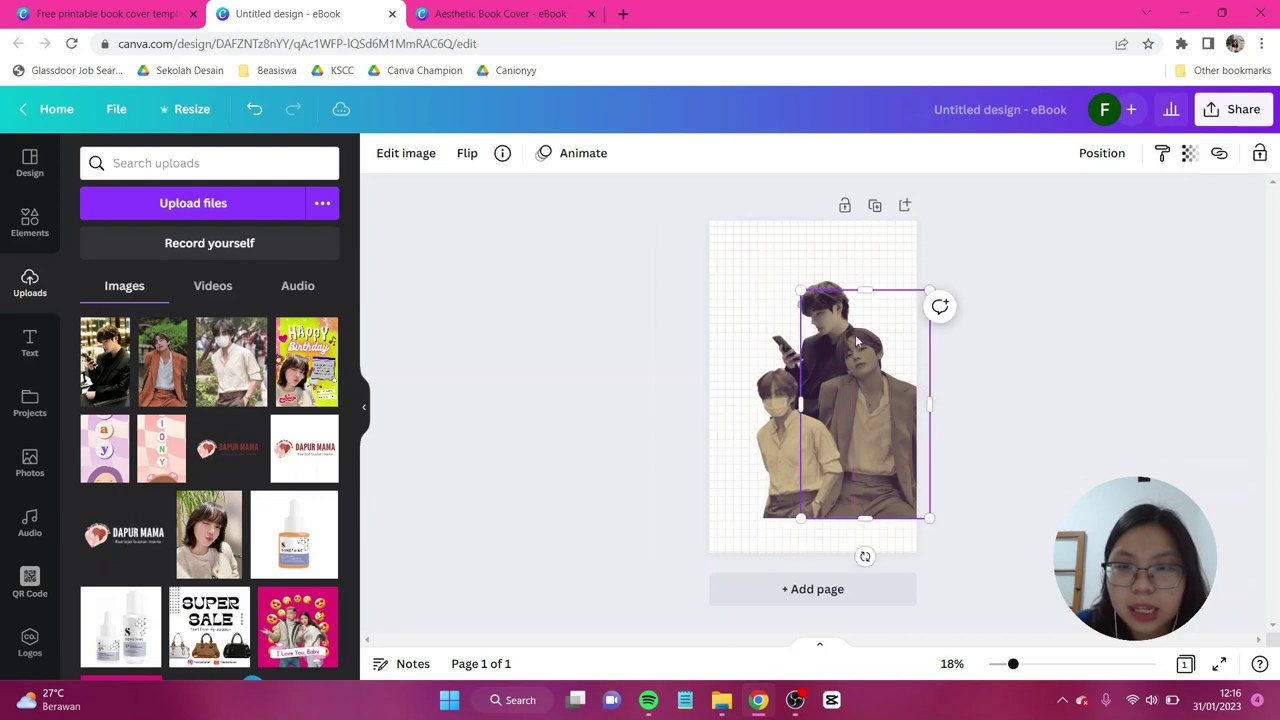
drag(822, 287, 813, 288)
click(987, 405)
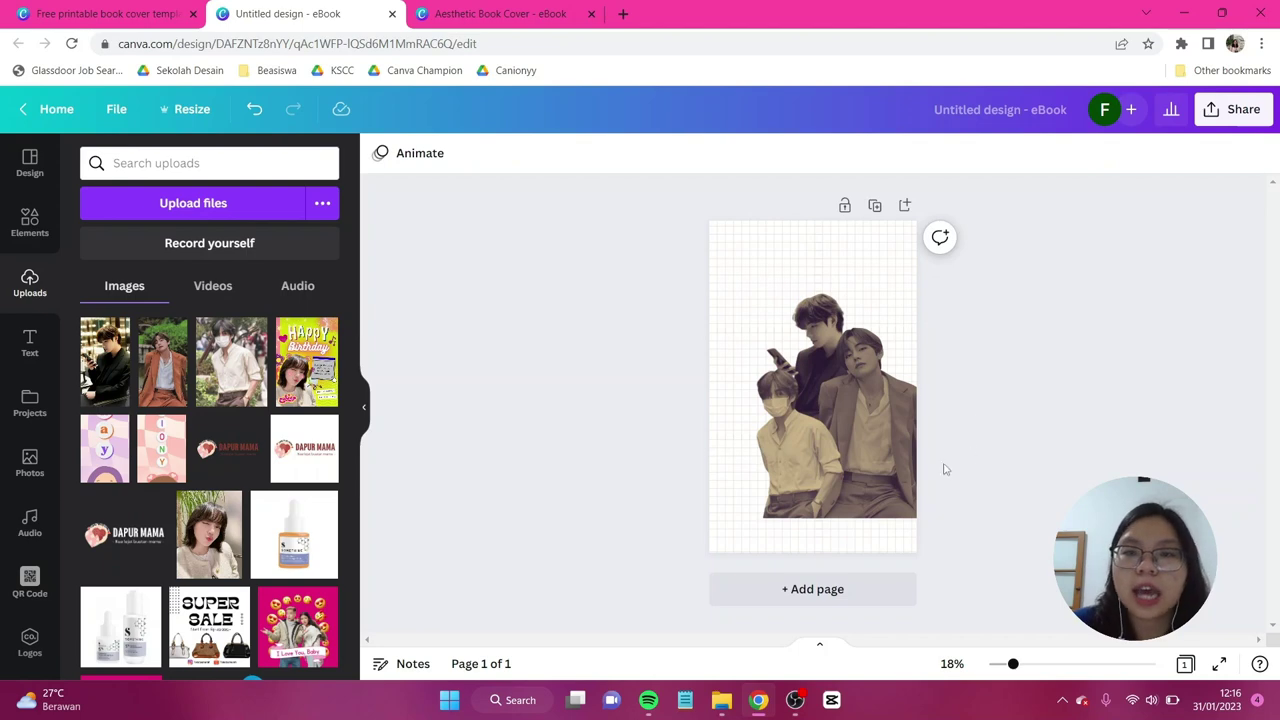
Select all three photos, scale them down together, and move them up to leave space at the bottom of the page
click(897, 462)
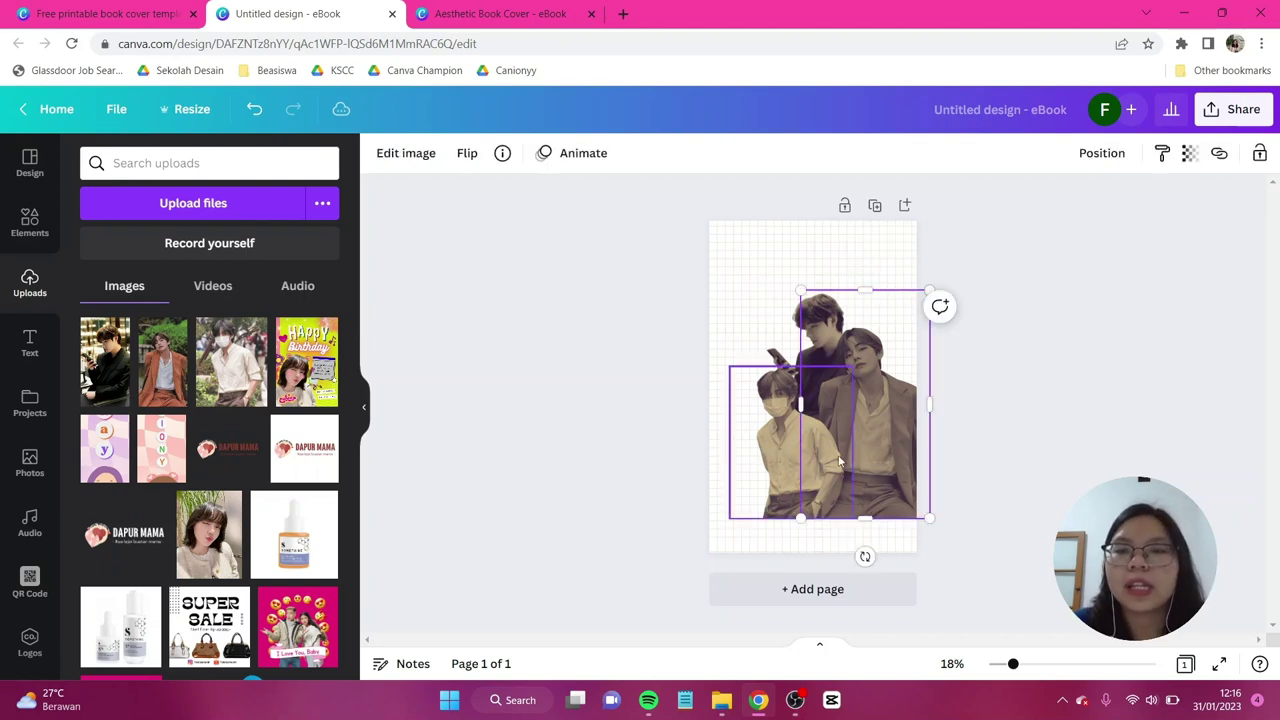
shift+click(783, 422)
shift+click(845, 330)
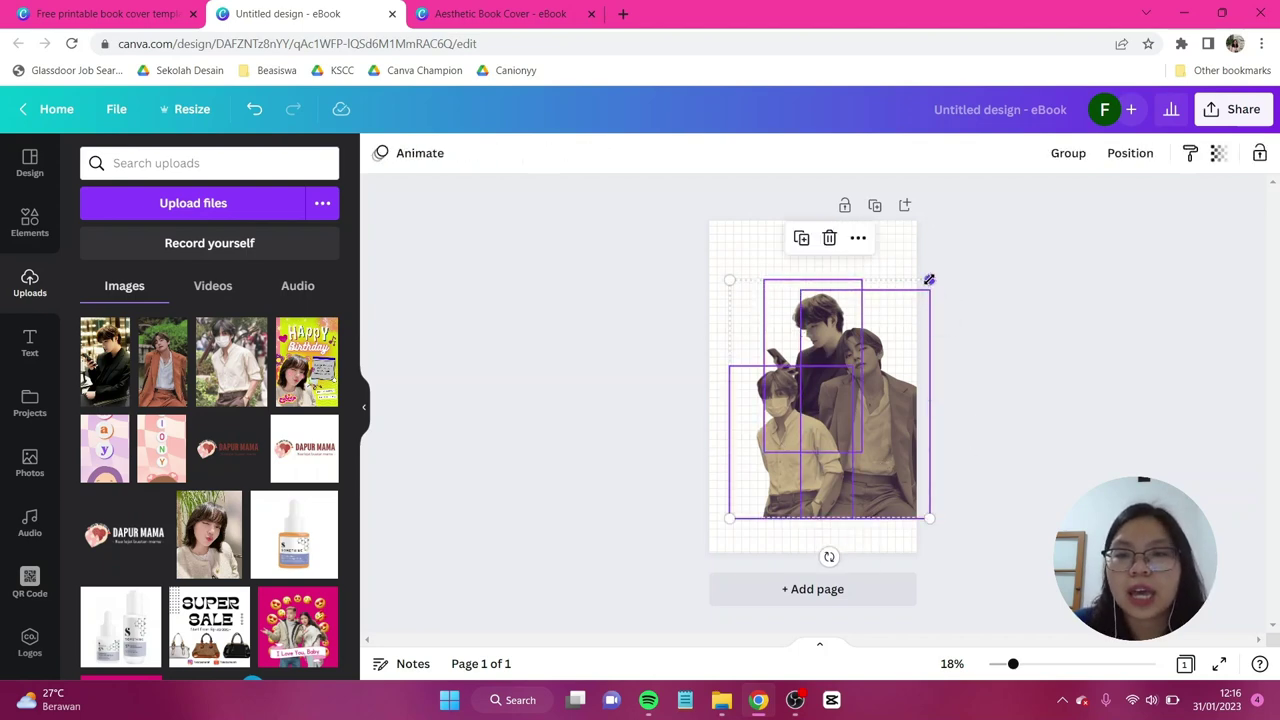
drag(929, 280, 882, 334)
drag(841, 430, 840, 360)
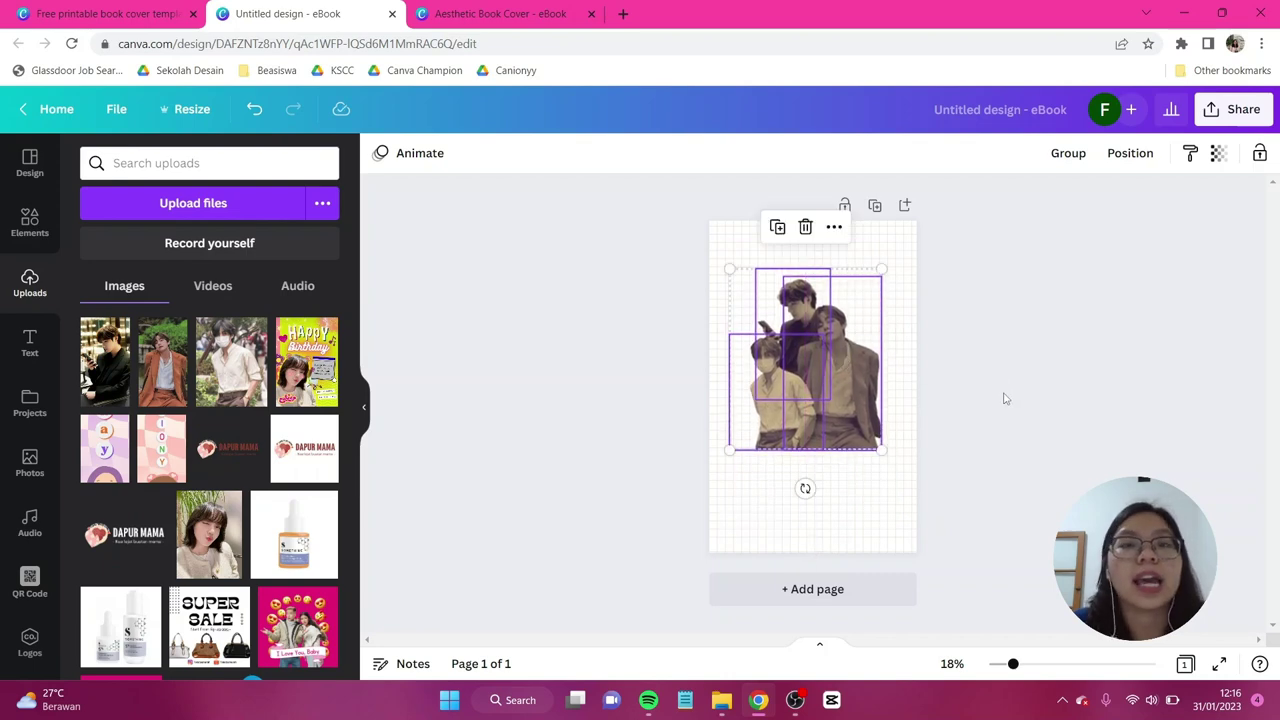
click(1005, 398)
Search the elements for "shape" and add a circle to the page
key(ctrl+plus)
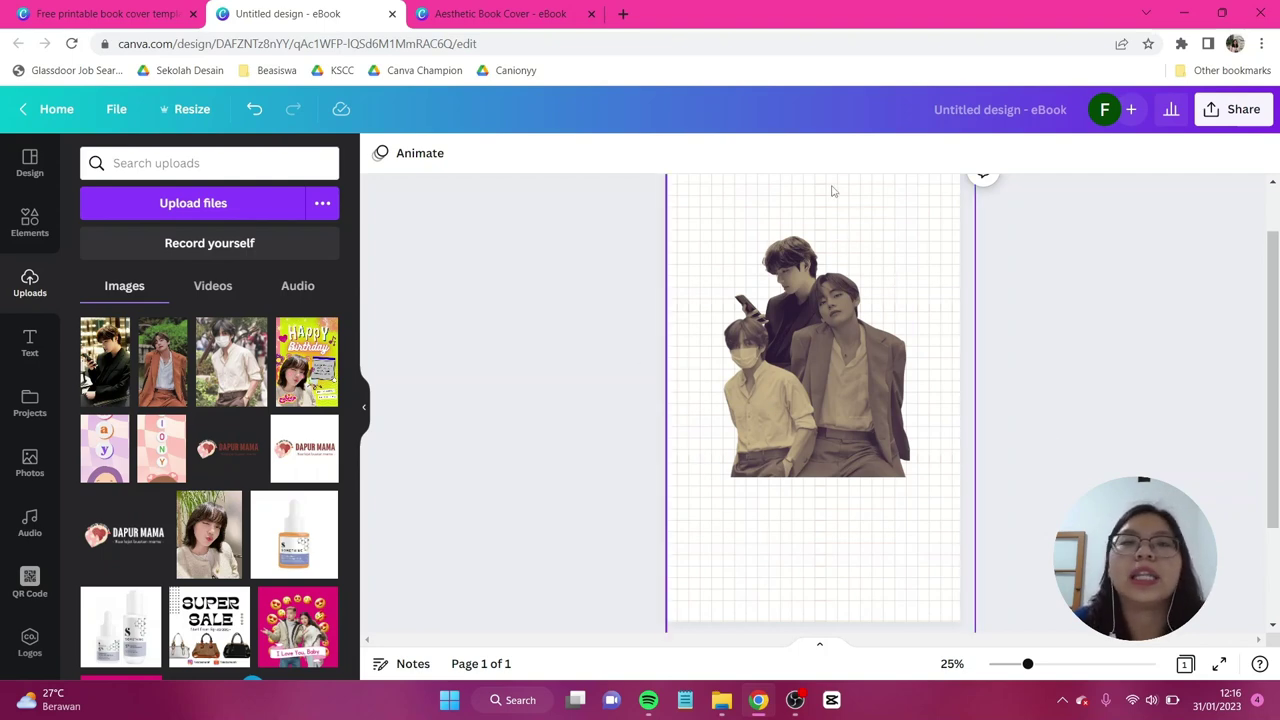
click(30, 222)
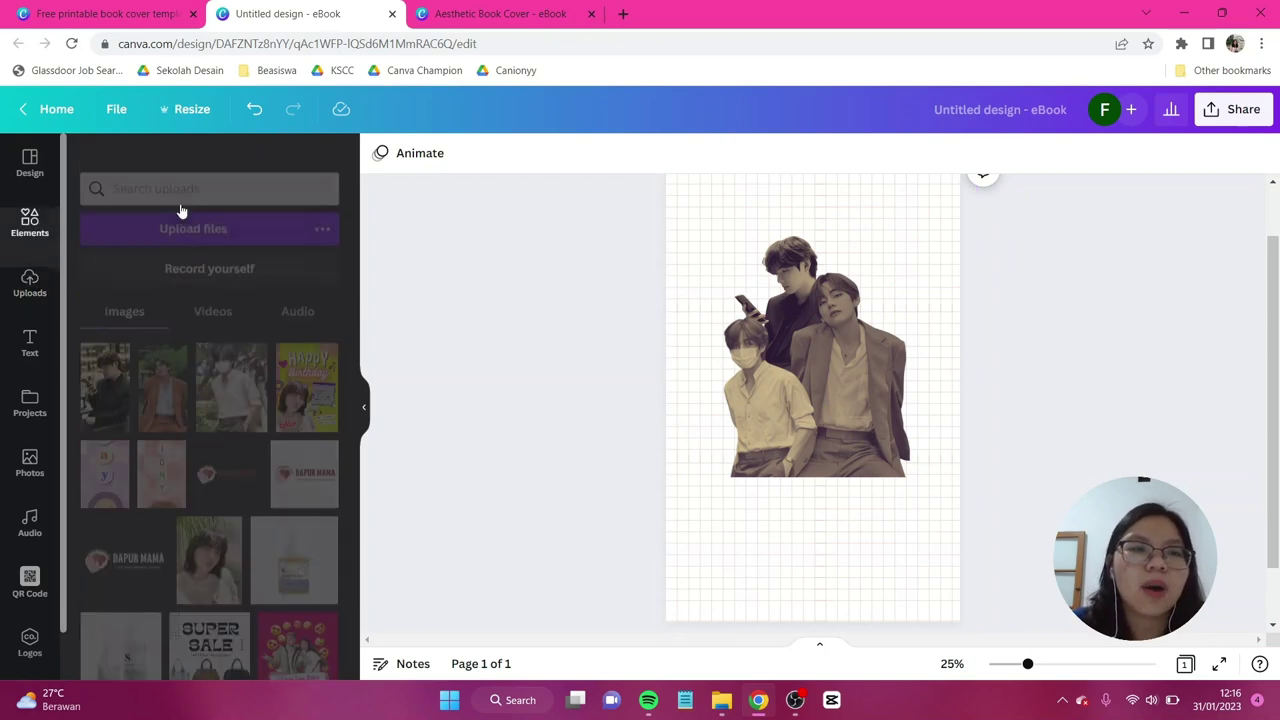
click(206, 177)
key(ctrl+a)
text(shape)
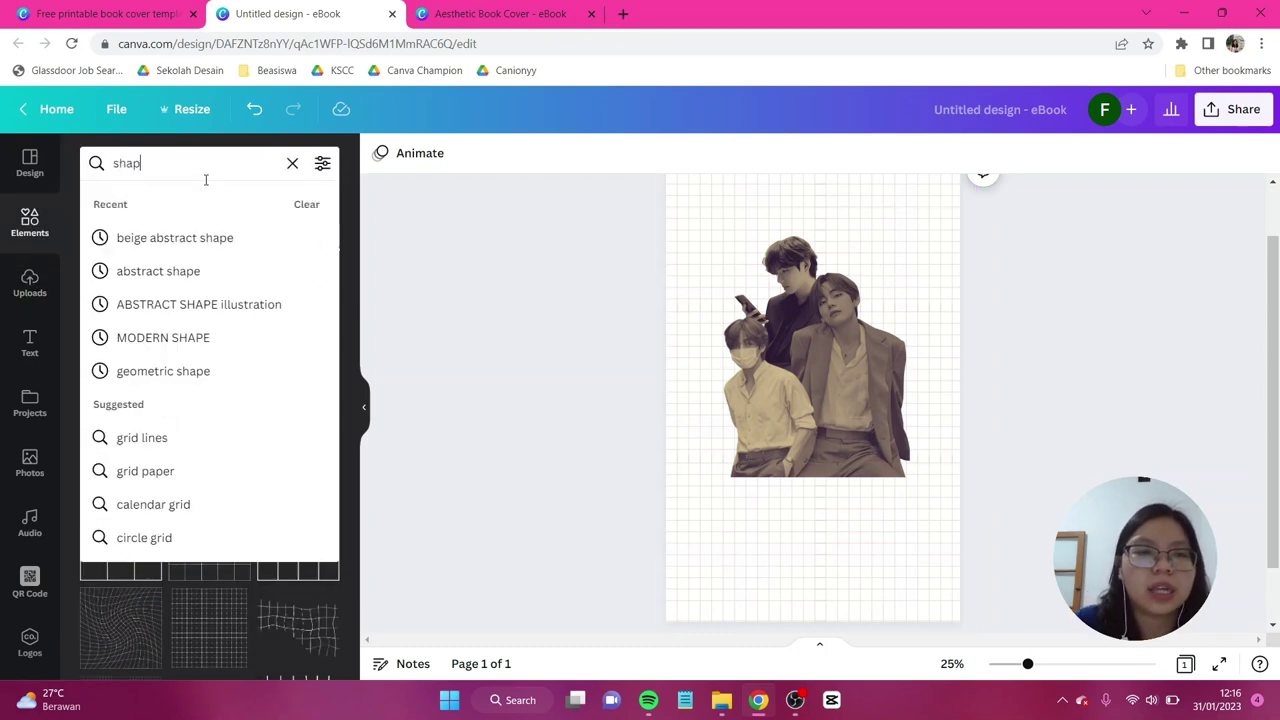
key(Return)
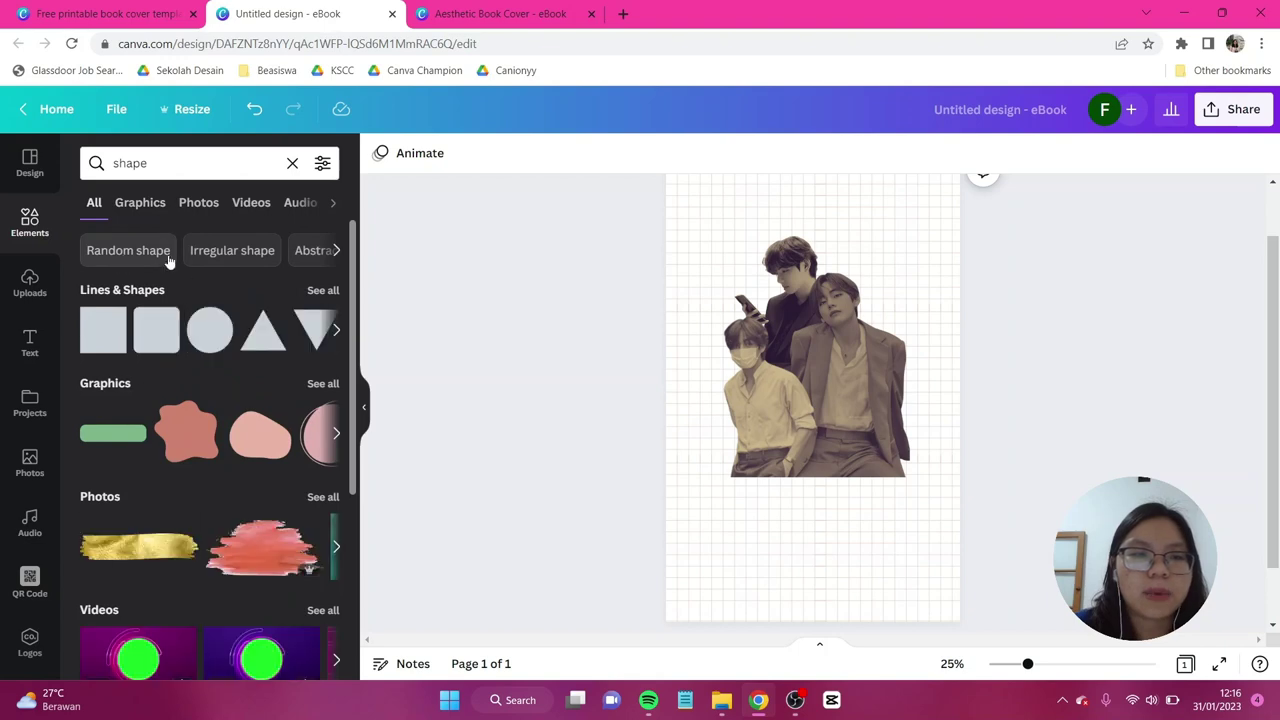
click(205, 335)
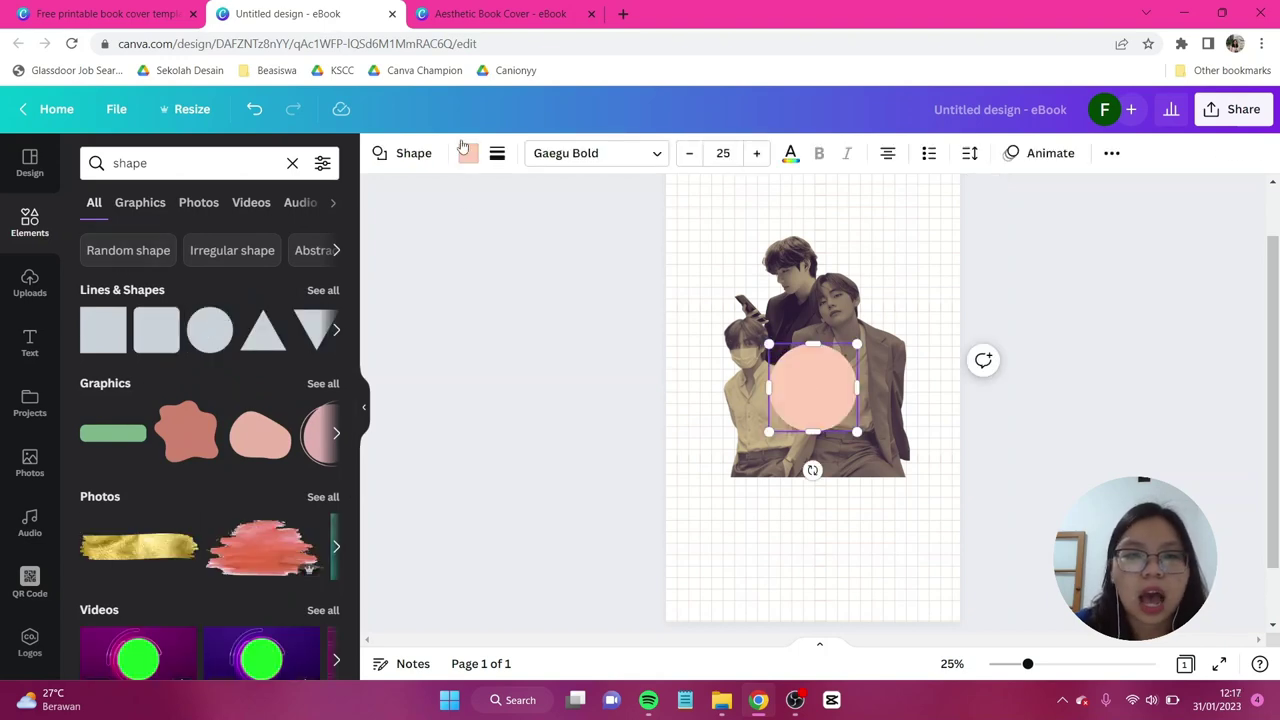
Set the circle's fill colour to #D89216
click(468, 153)
click(97, 240)
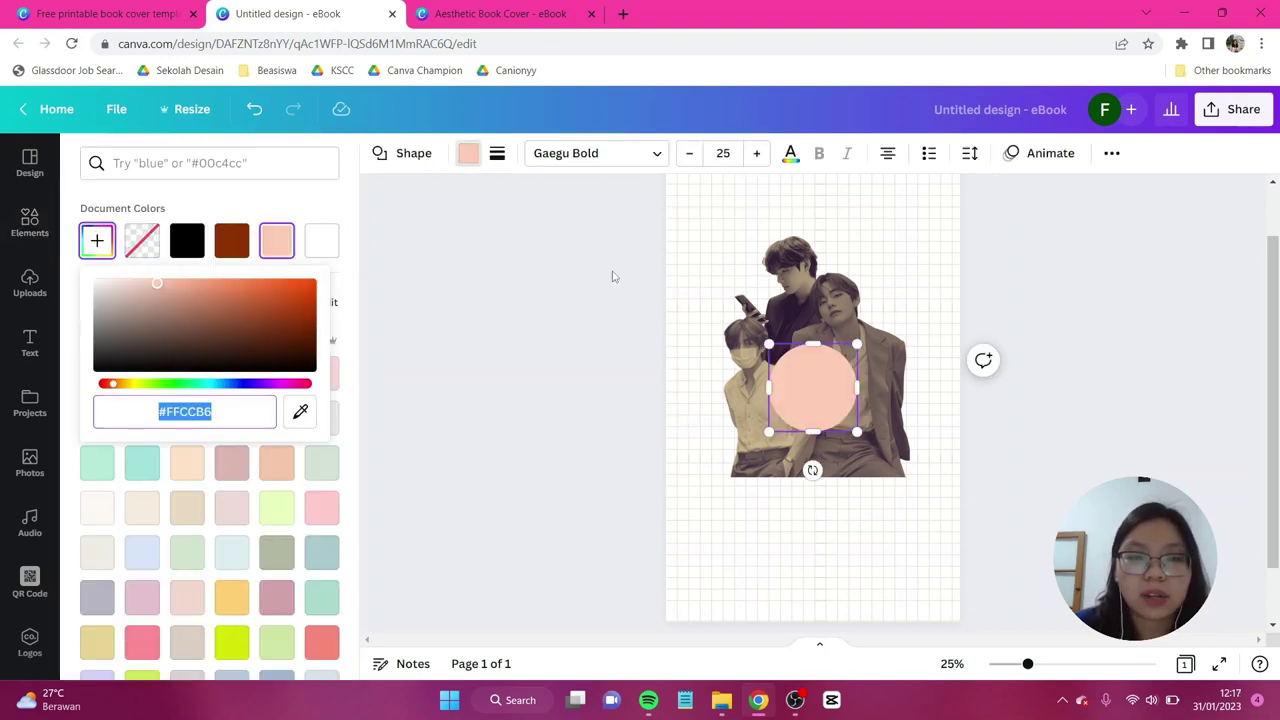
text(#D)
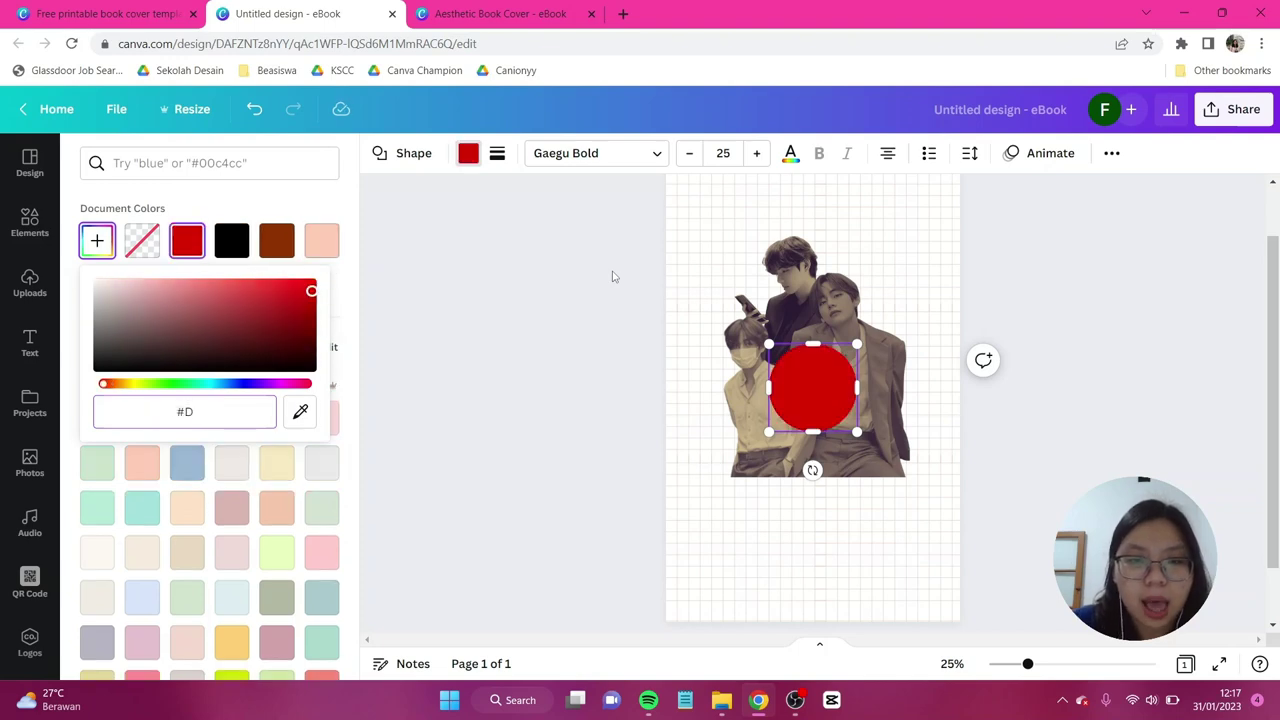
text(89216)
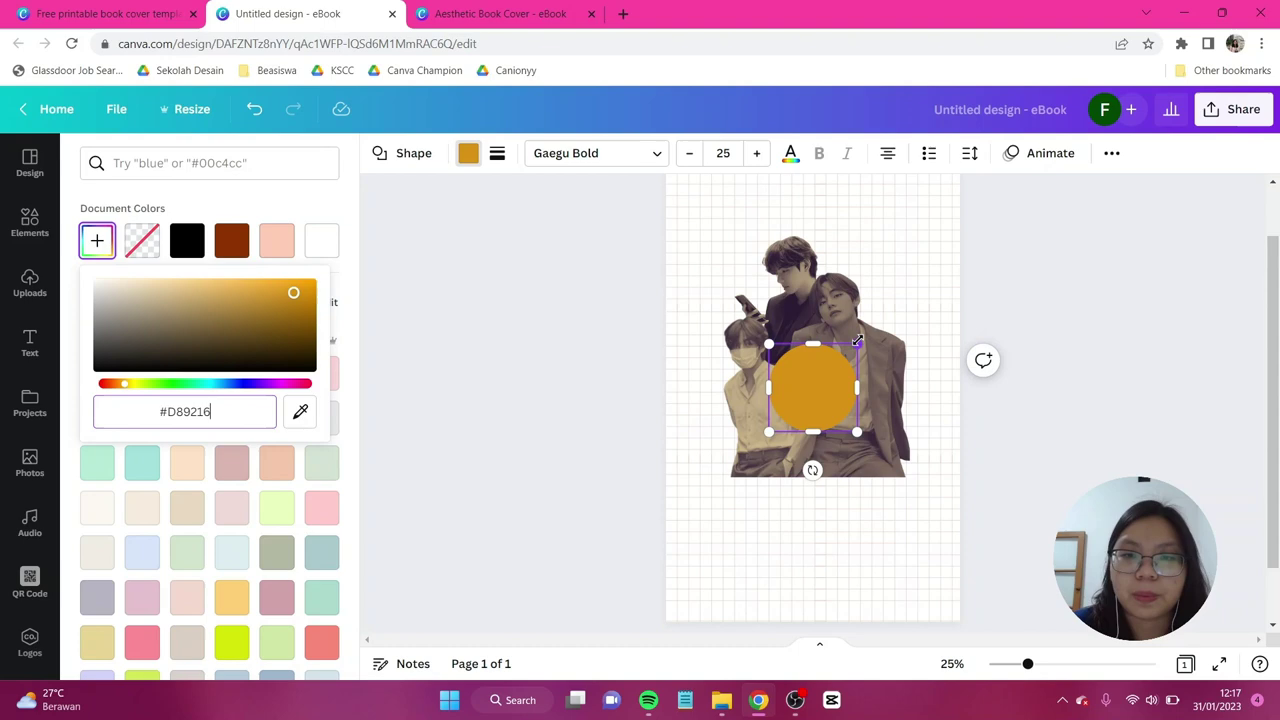
Enlarge the circle and move it to the upper right of the photo group, over the brown-suit man's head
drag(857, 341, 900, 301)
click(856, 375)
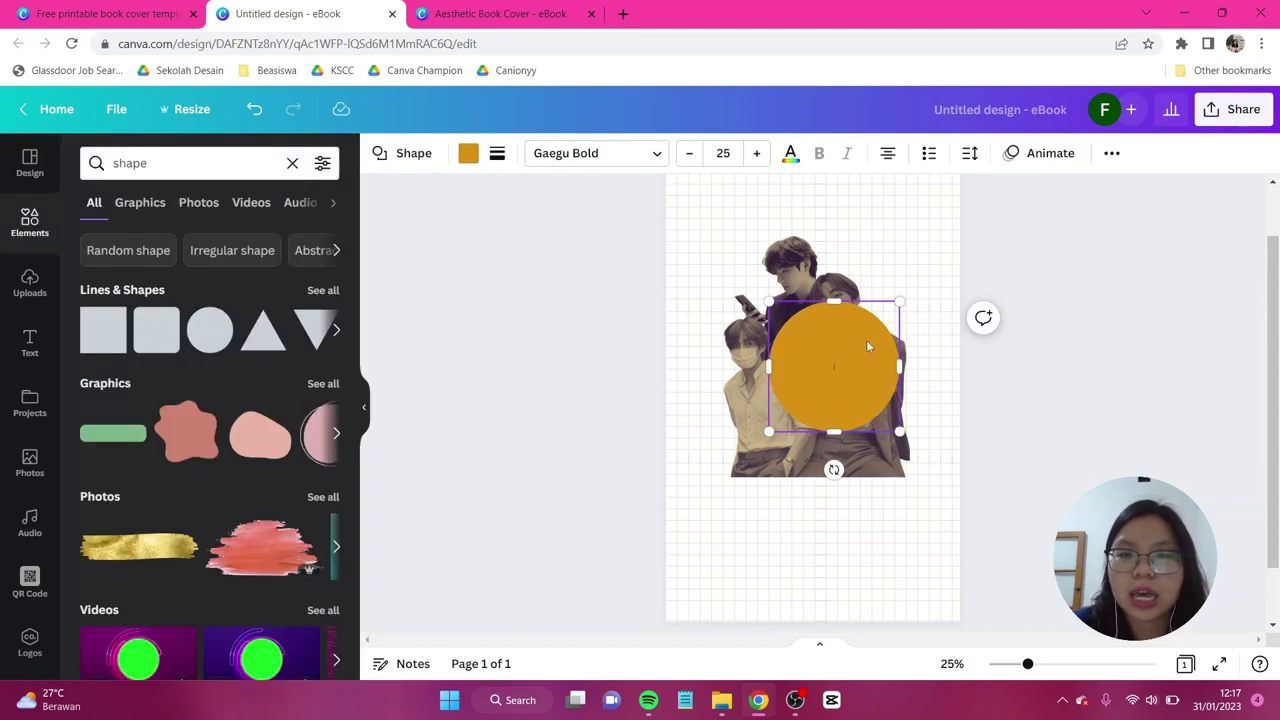
drag(879, 350, 908, 273)
Send the circle backward in the layer order until it sits behind both the brown-suit and black-suit photos
click(1110, 153)
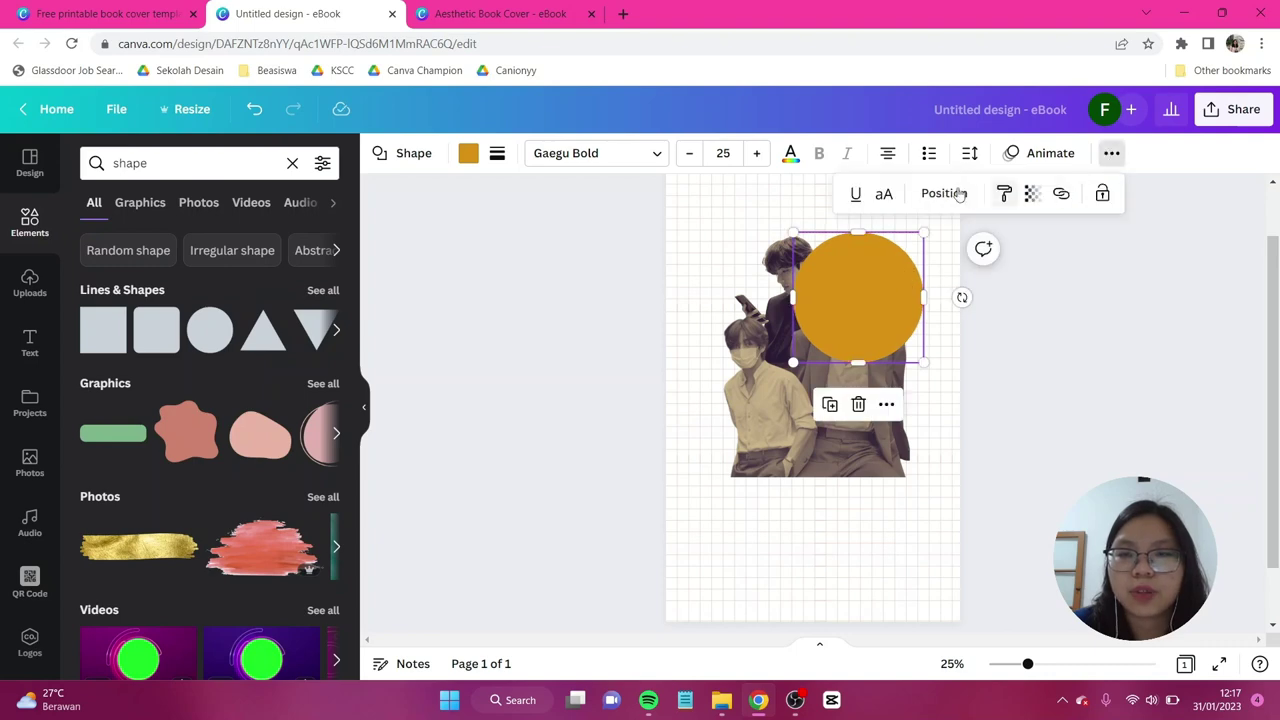
click(943, 192)
click(915, 243)
click(1050, 370)
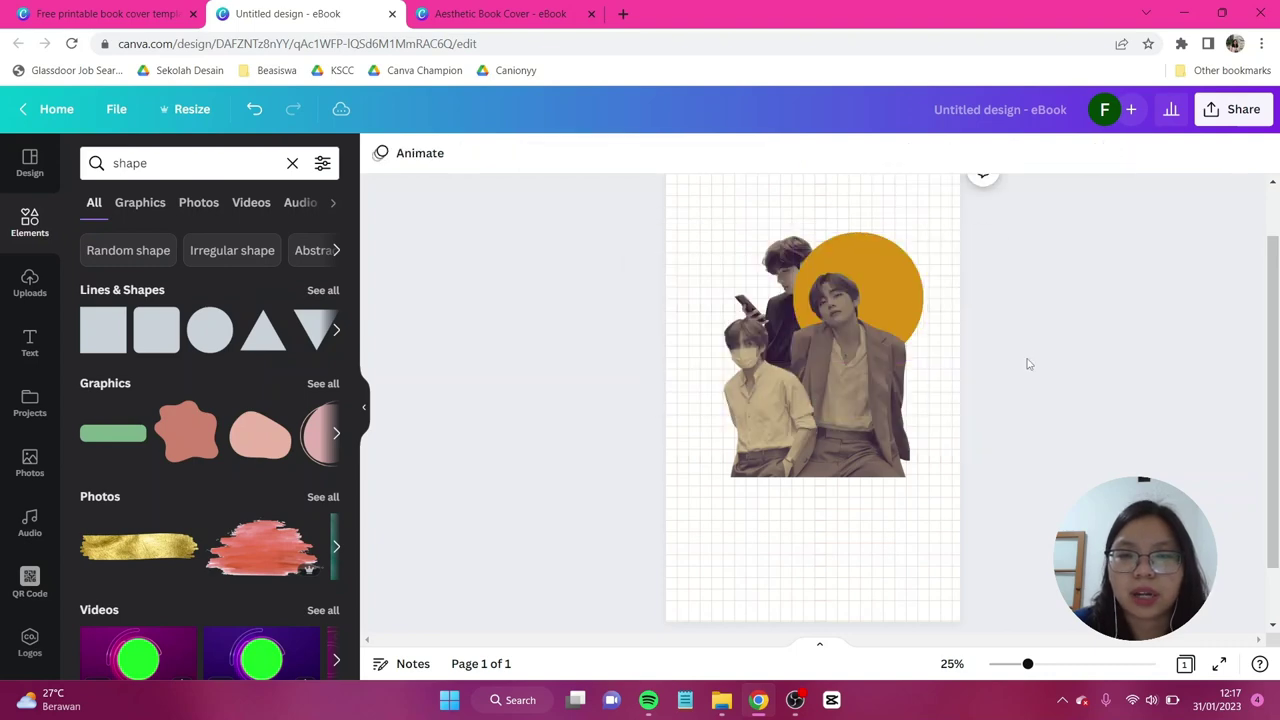
click(843, 272)
click(912, 282)
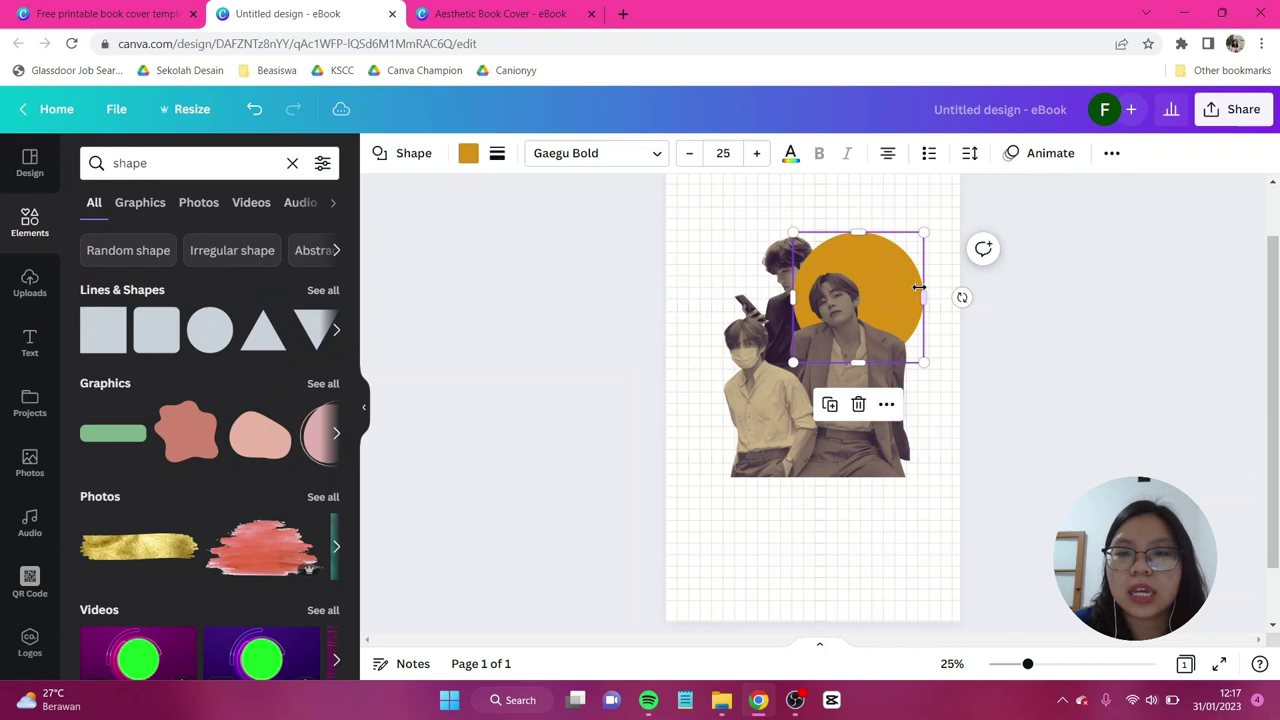
click(1110, 153)
click(944, 193)
click(940, 245)
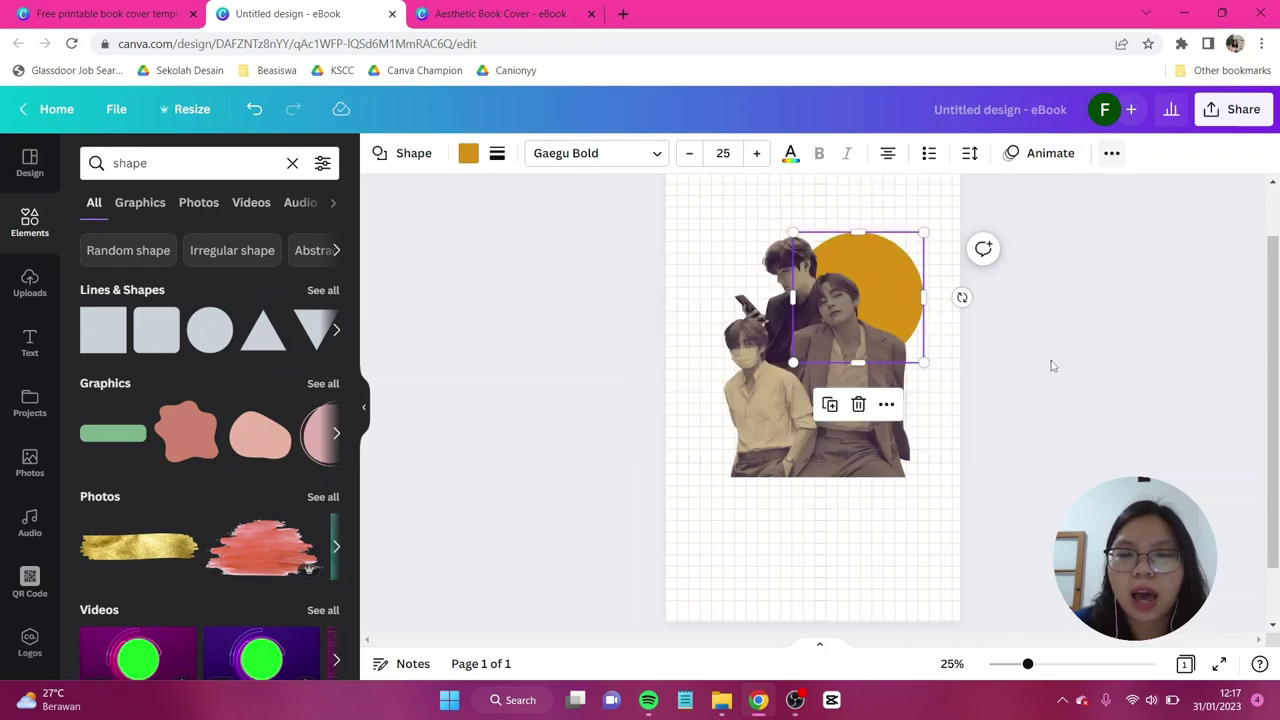
Move the mustard circle slightly up and to the left behind the photo group
click(1048, 360)
click(911, 262)
drag(911, 262, 903, 254)
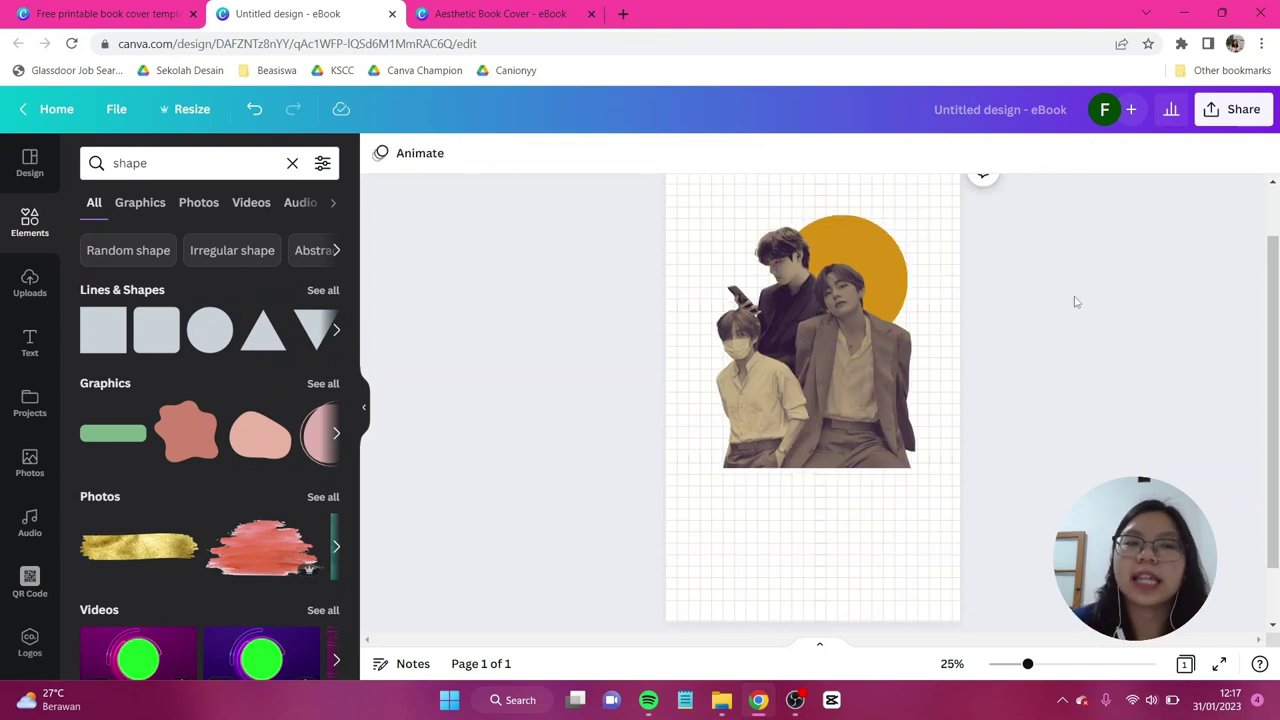
Search the elements for "irregular shape" and add the orange and pink double-wave graphic to the page
click(30, 222)
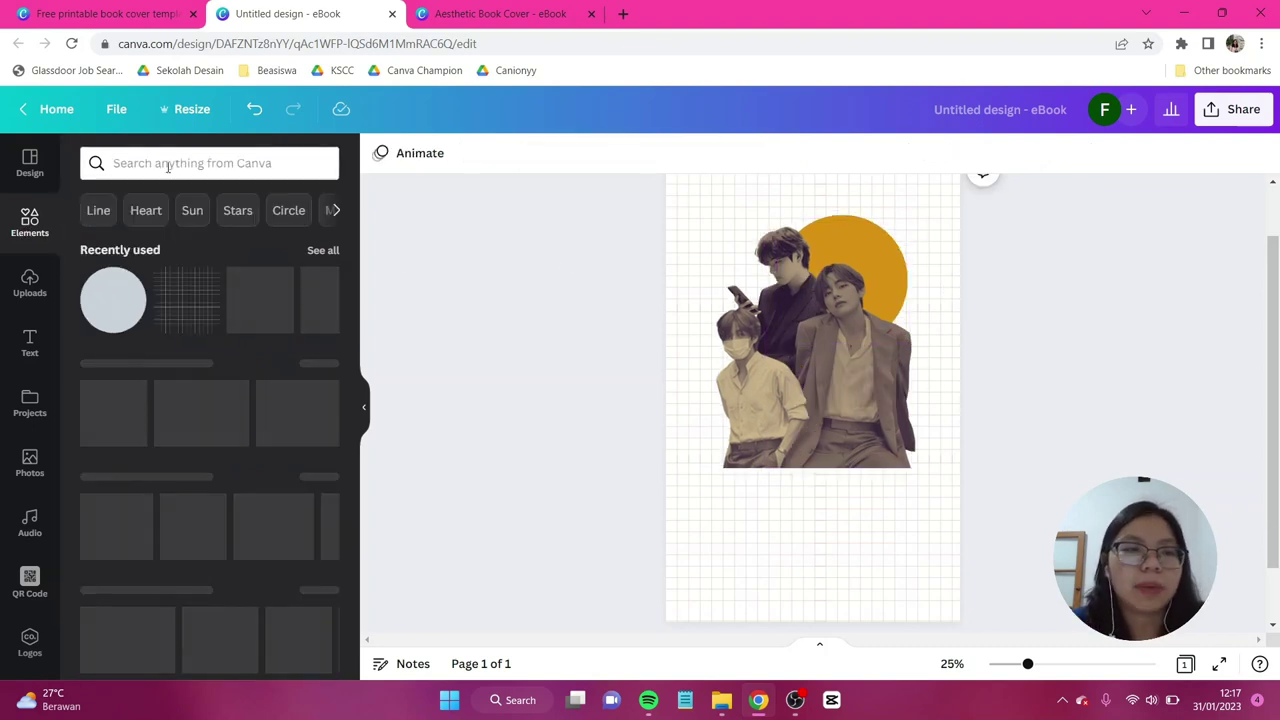
click(168, 164)
text(in)
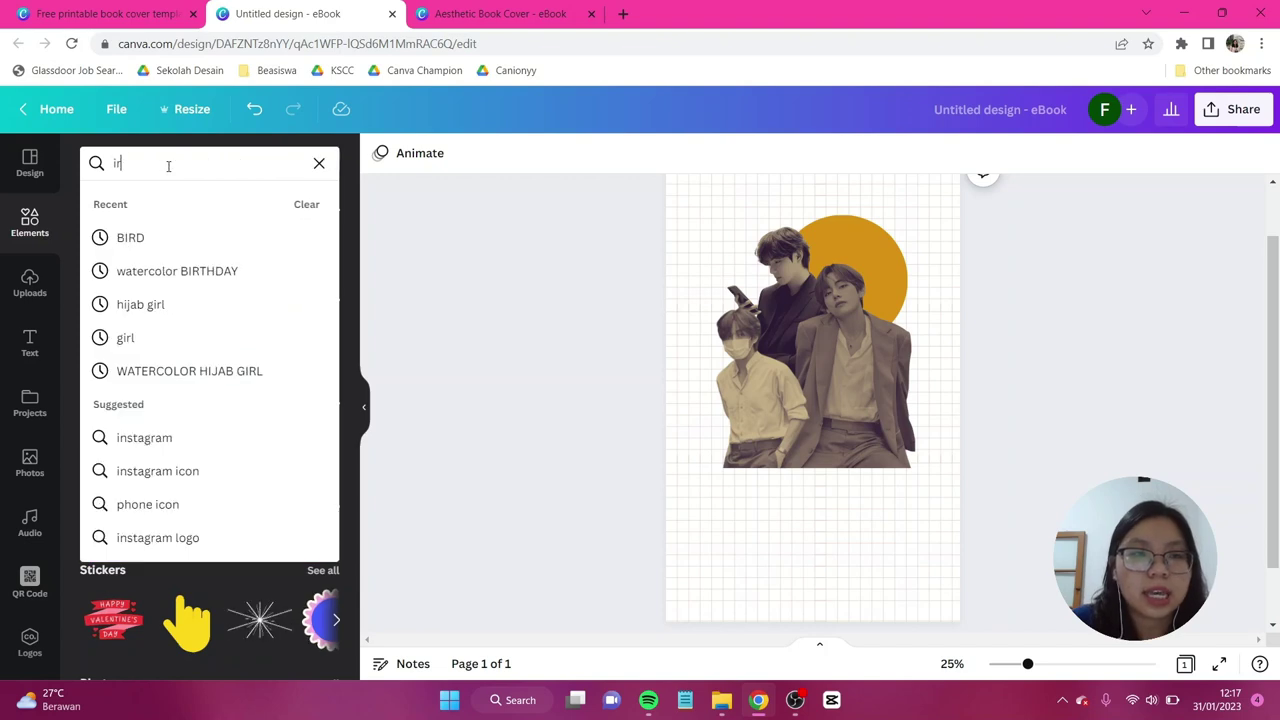
text(regular shape)
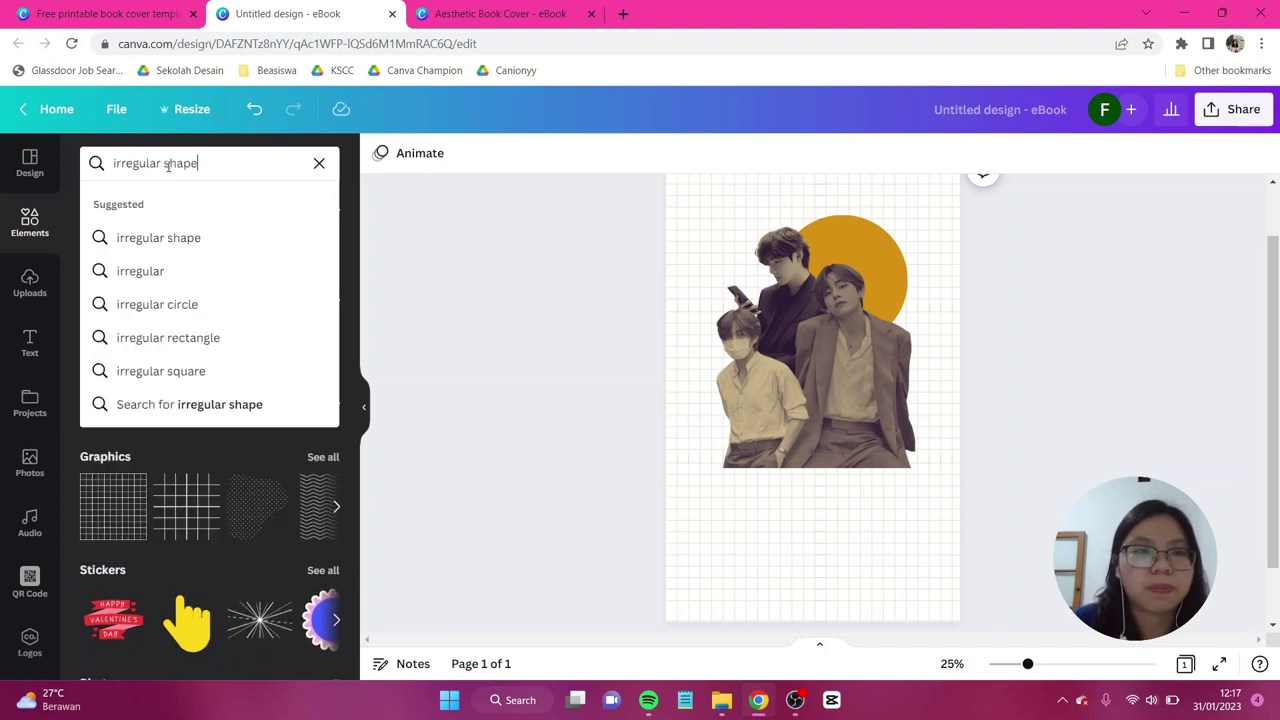
key(Return)
click(145, 203)
scroll(215, 347, down, 1)
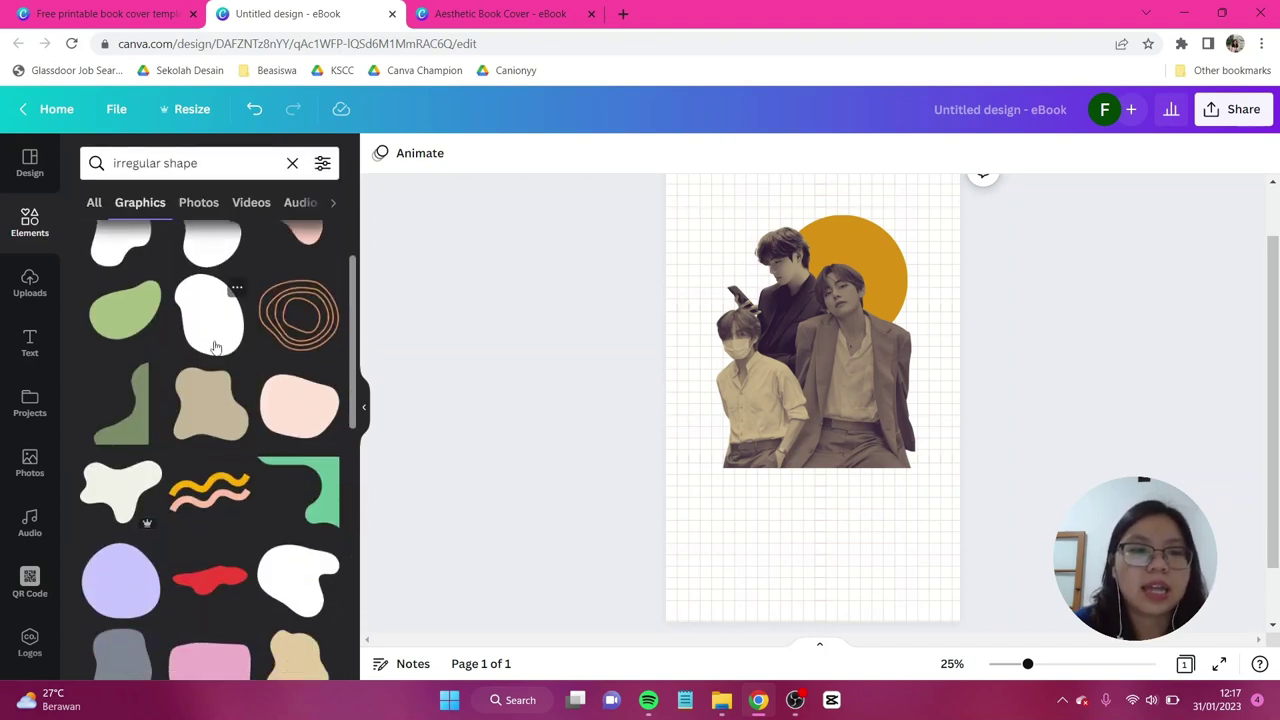
scroll(215, 347, down, 2)
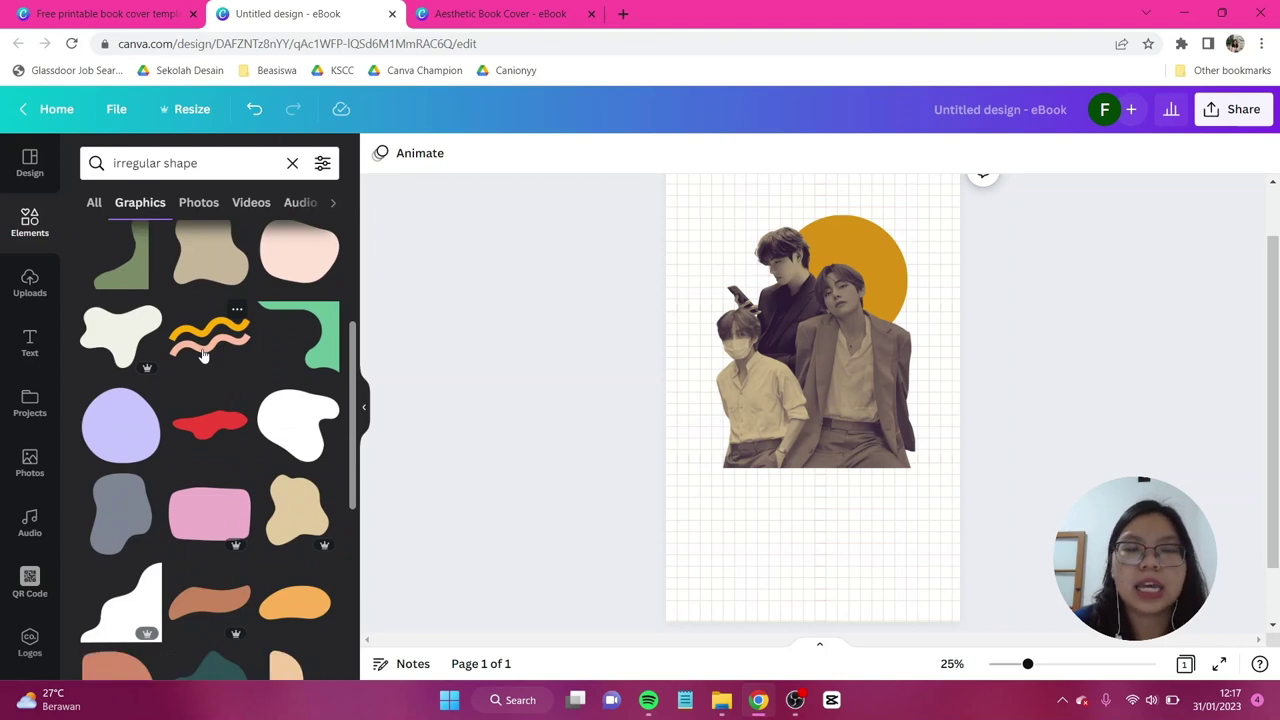
click(203, 355)
Set the upper wave's colour to #B8380A
click(379, 153)
click(97, 240)
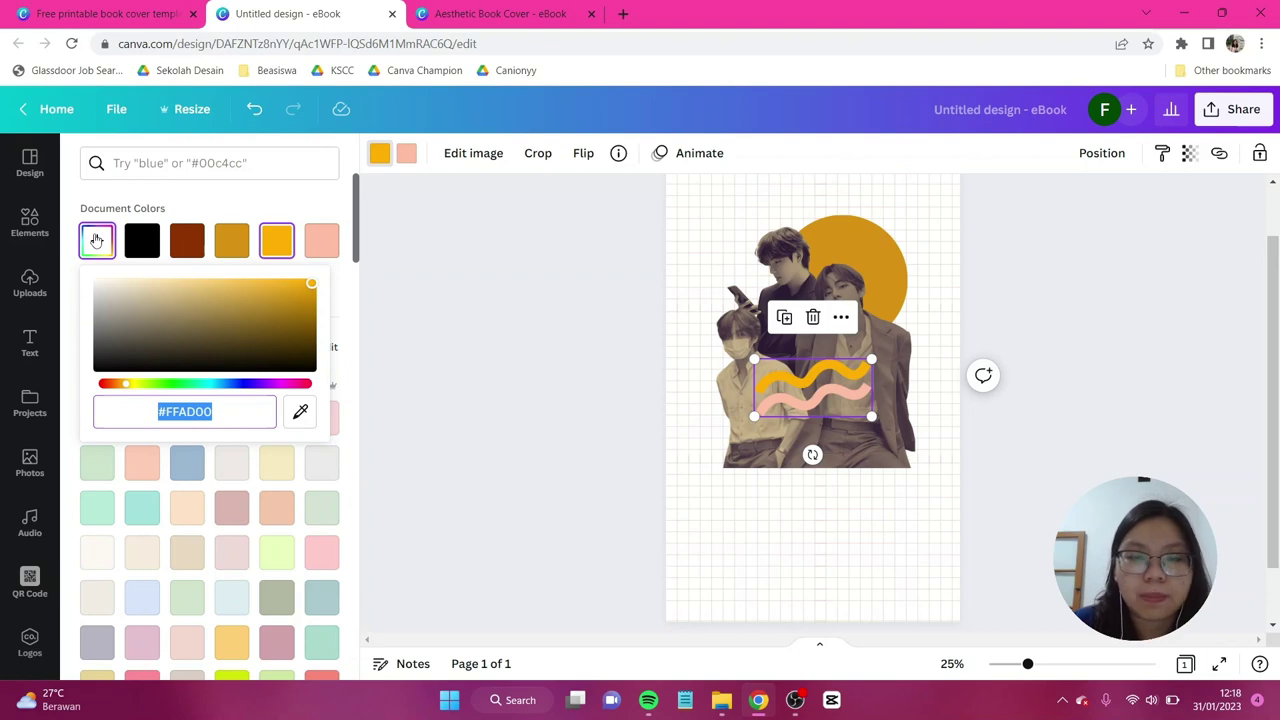
text(#B83)
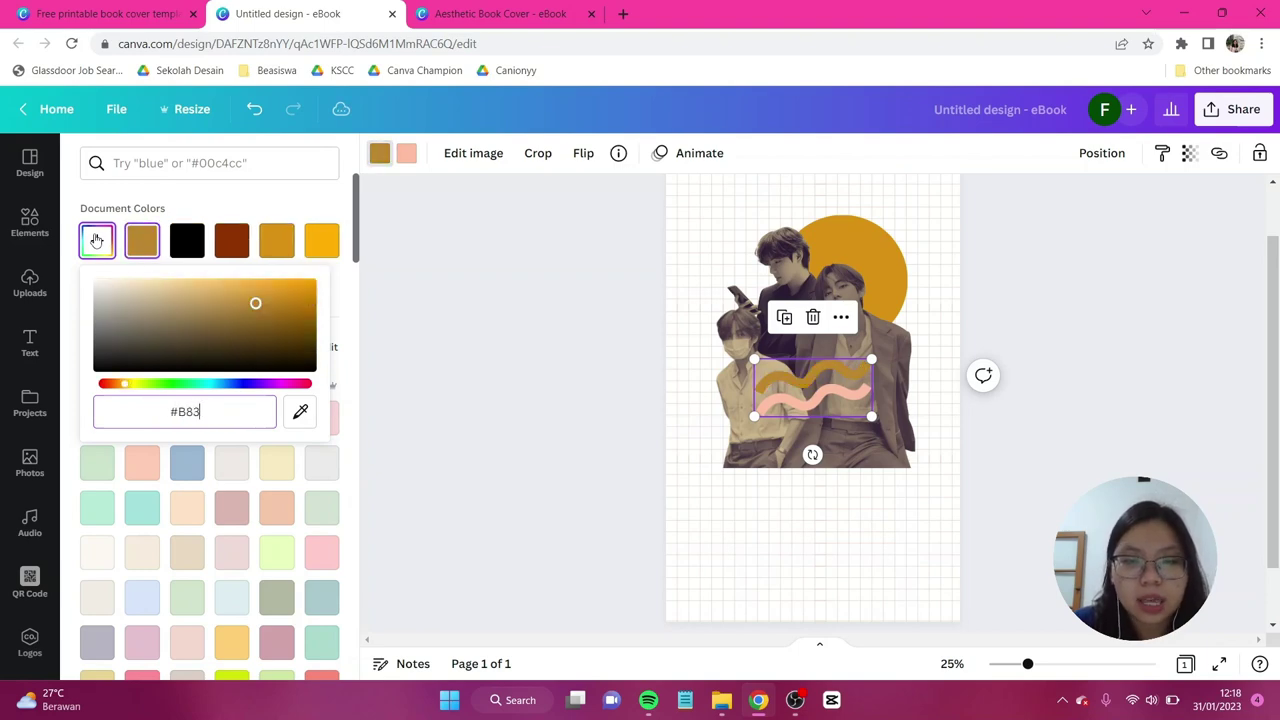
text(80A)
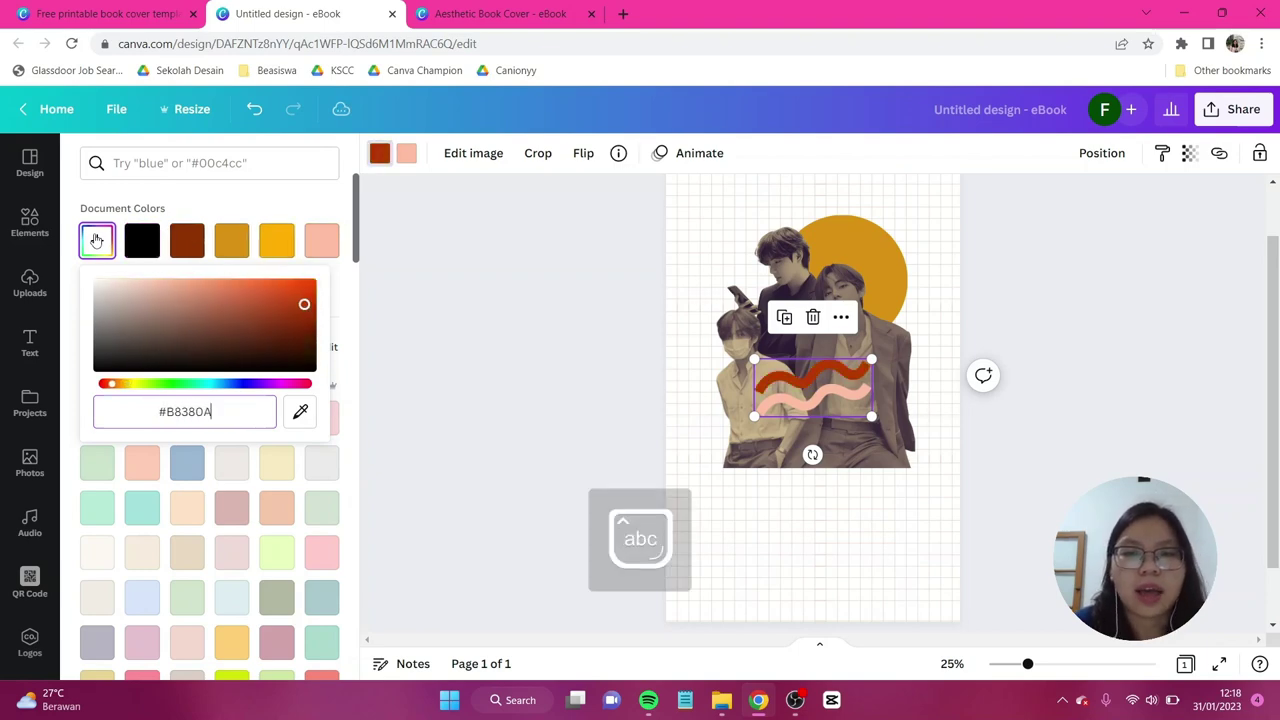
Set the lower wave's colour to #304422, and place the wave graphic at reduced size over the circle's right edge
click(408, 157)
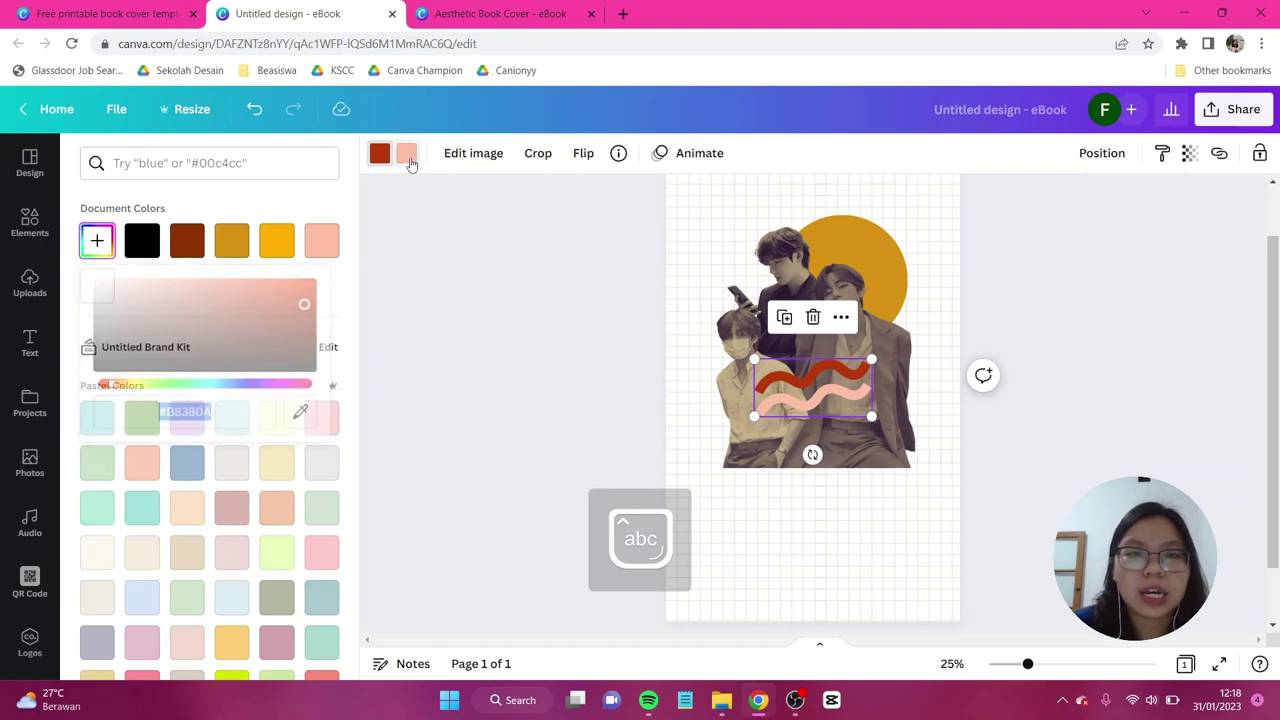
click(100, 242)
text(#3)
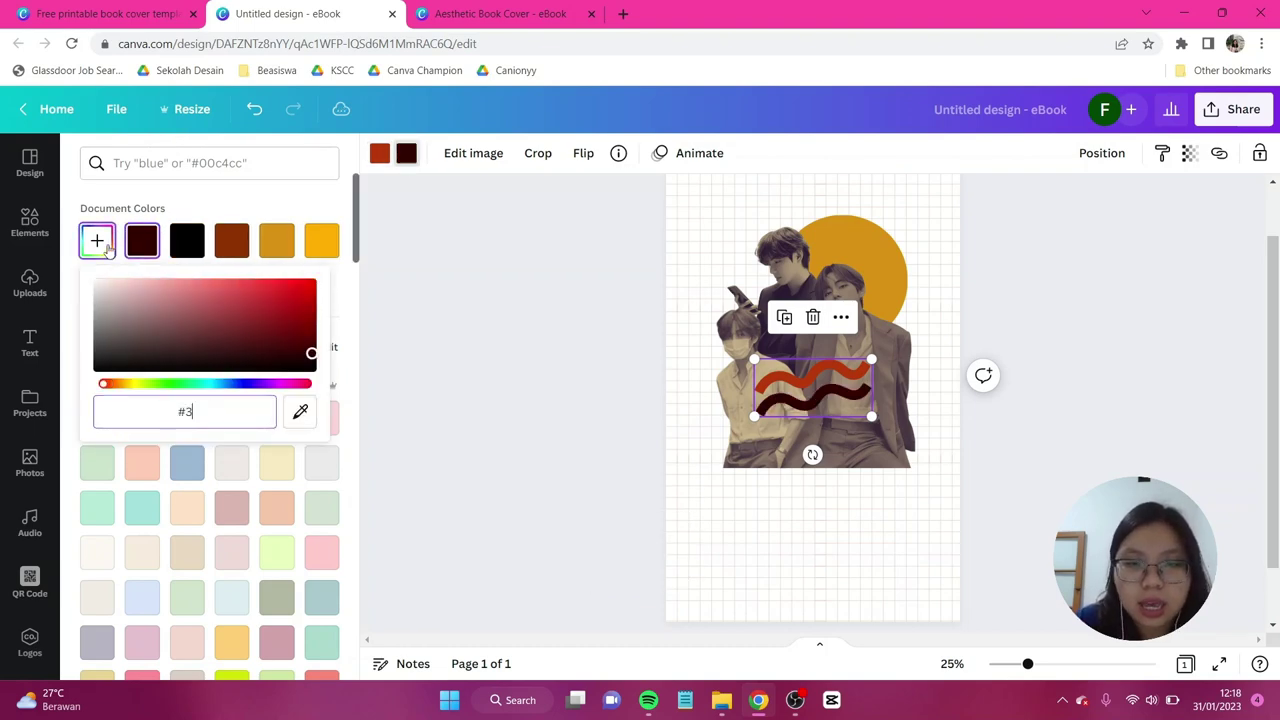
text(04422)
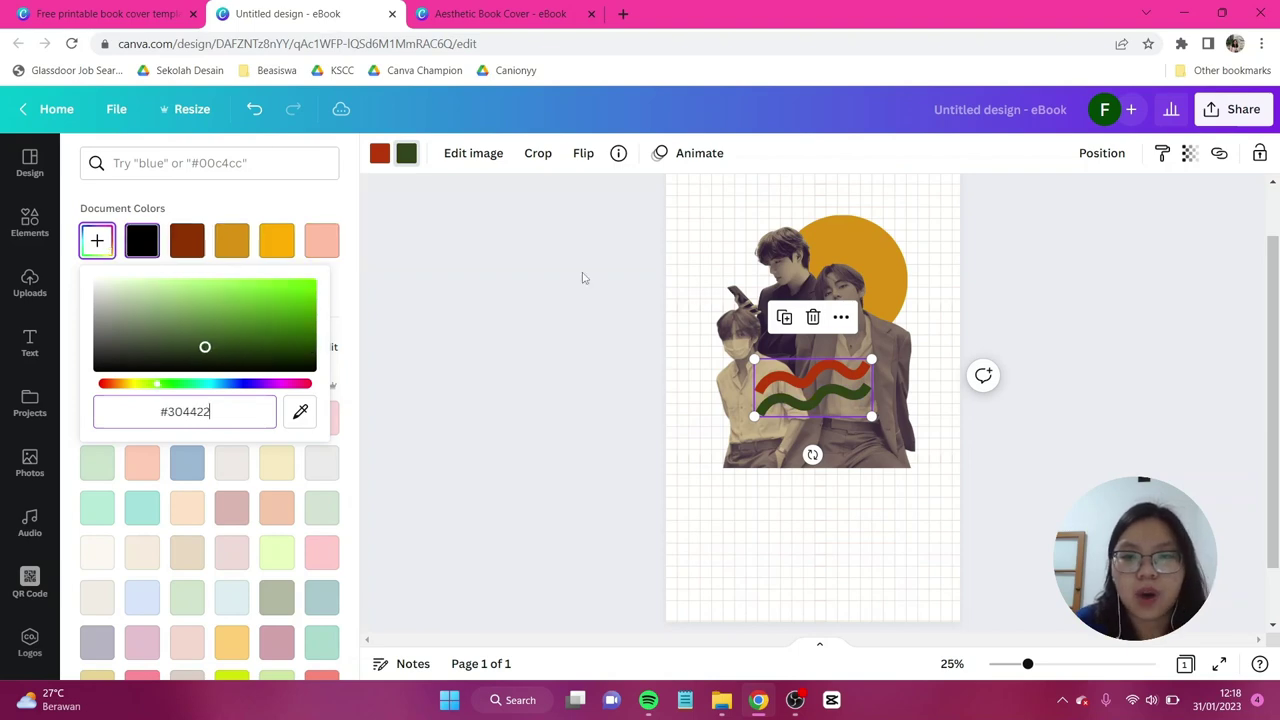
drag(871, 360, 930, 288)
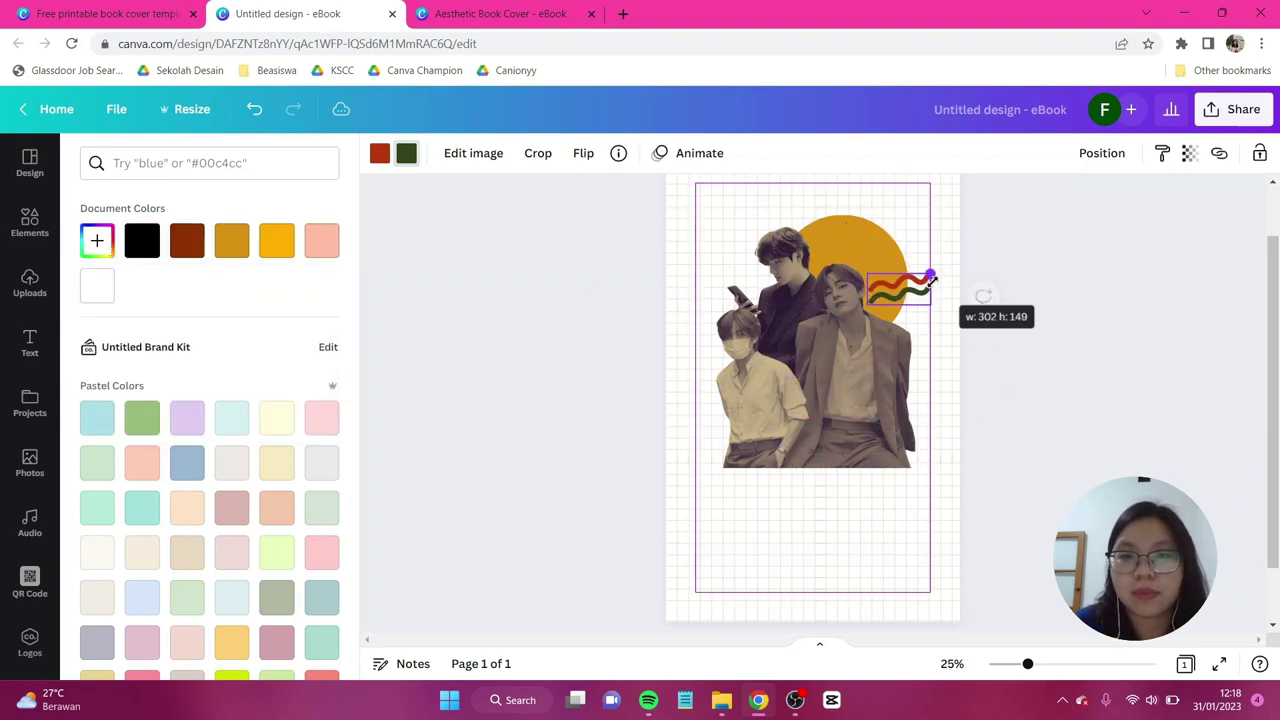
click(985, 333)
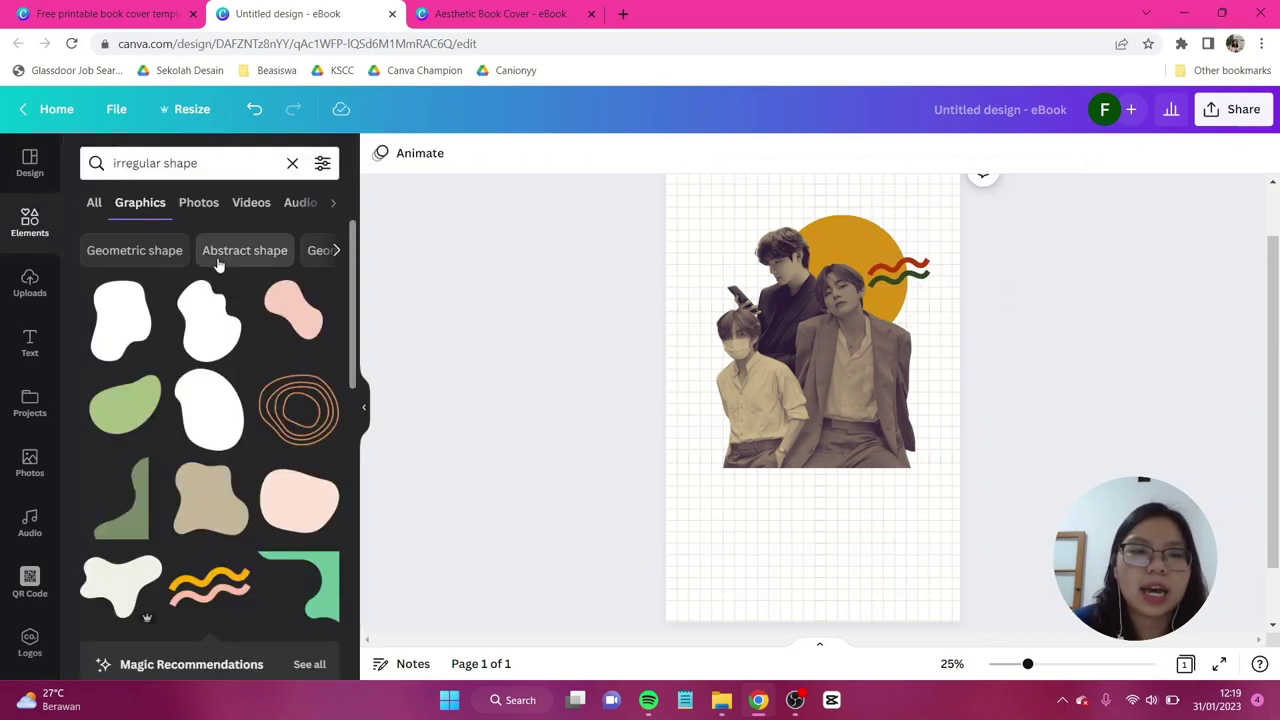
Search the elements for "abstract shape" and add the orange three-star sparkle graphic to the page
click(222, 163)
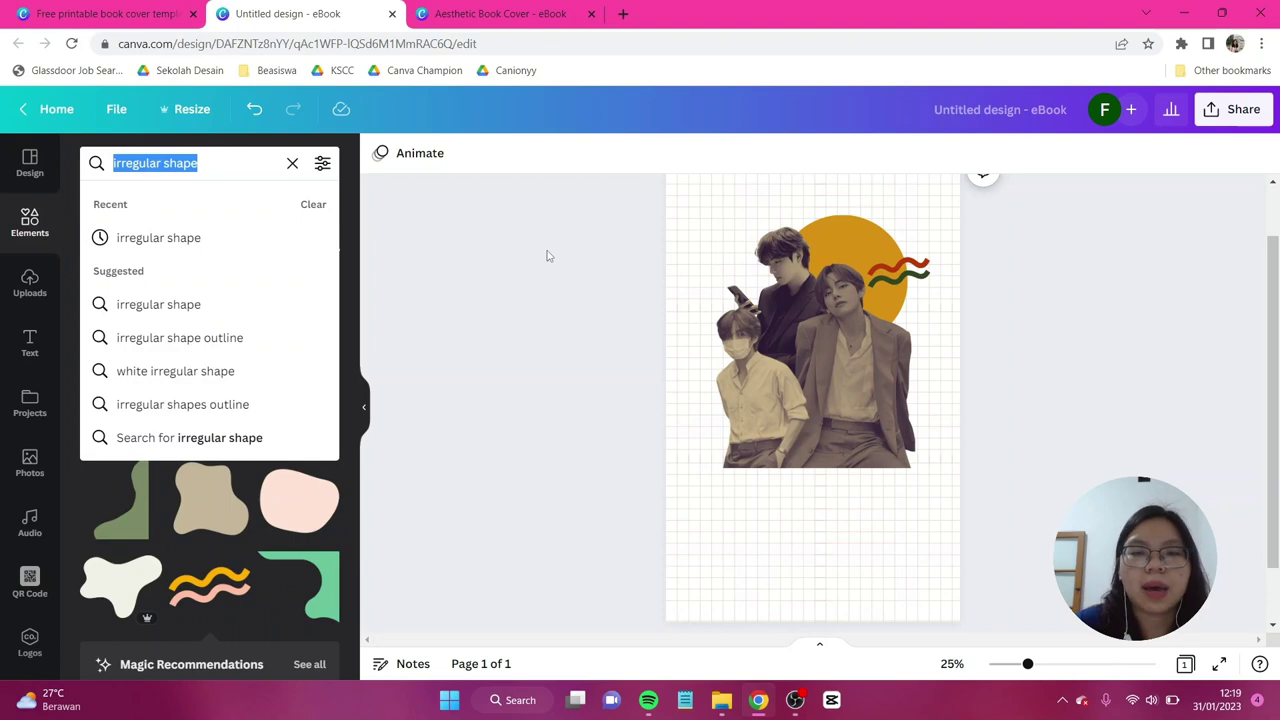
text(abstract shape)
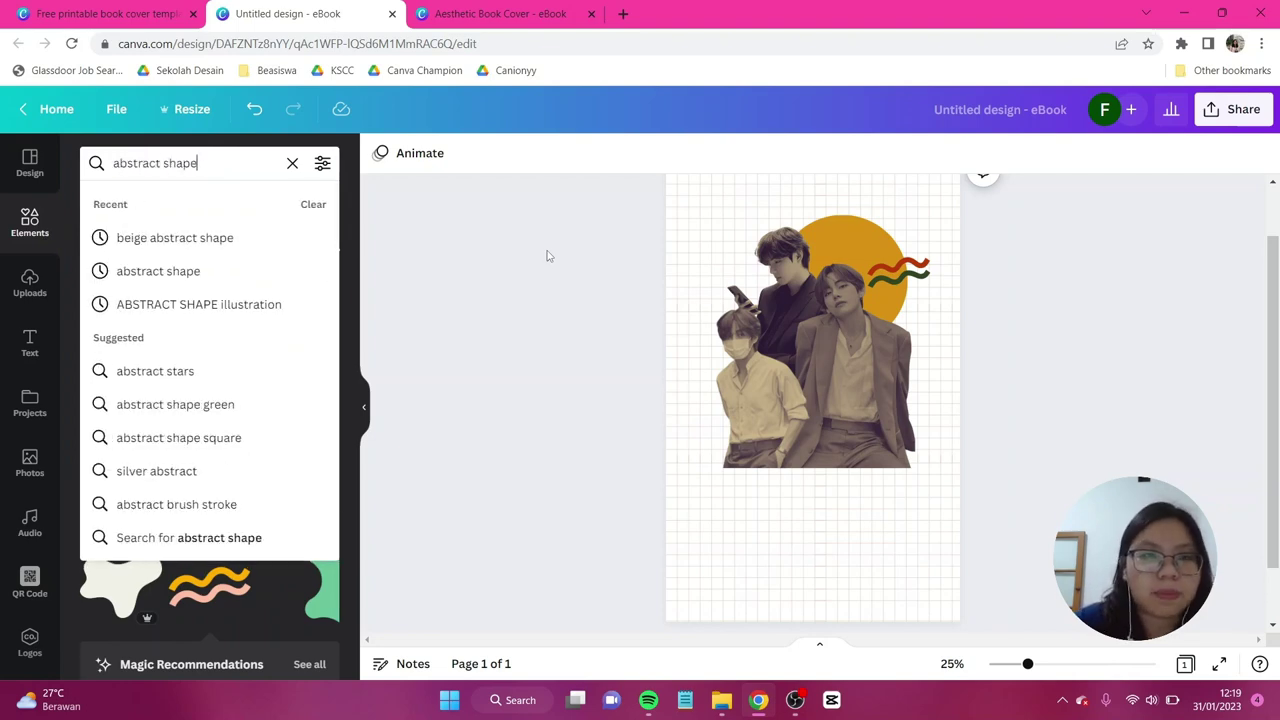
key(Return)
click(317, 383)
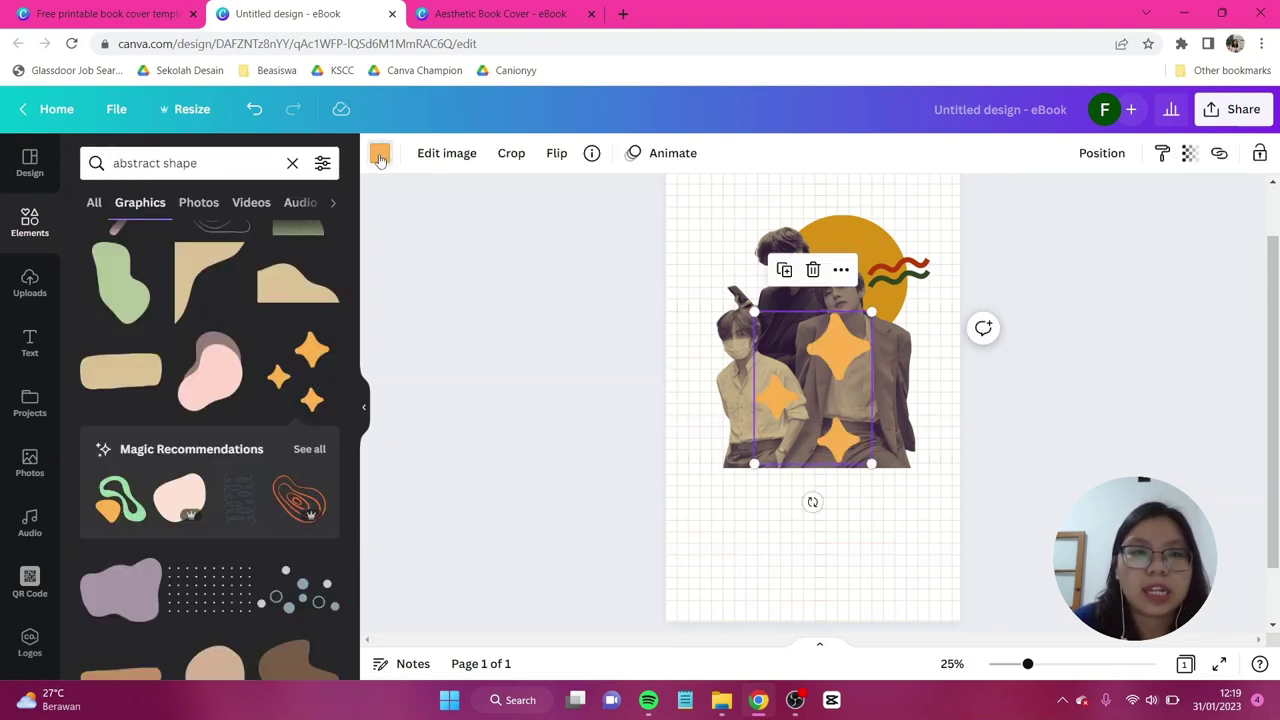
Set the sparkle graphic's colour to #B8380A and place it at reduced size to the left of the black-suit man's head
click(379, 153)
click(97, 241)
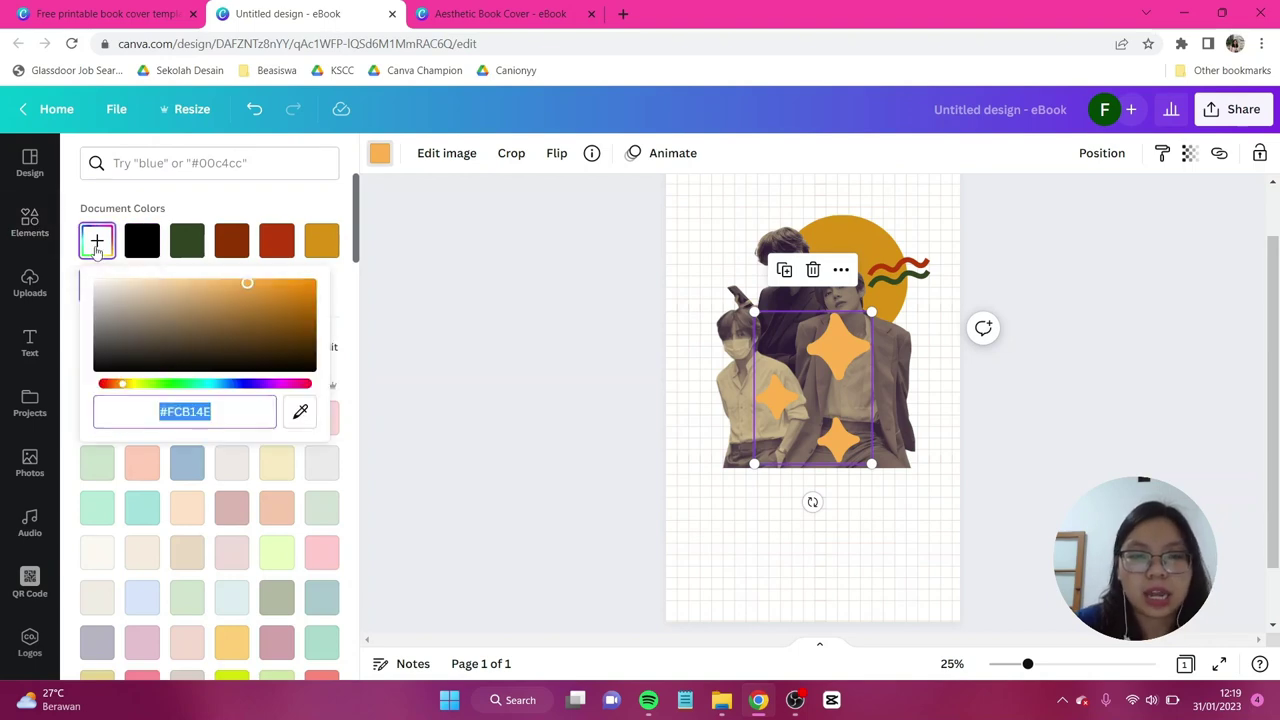
text(#B)
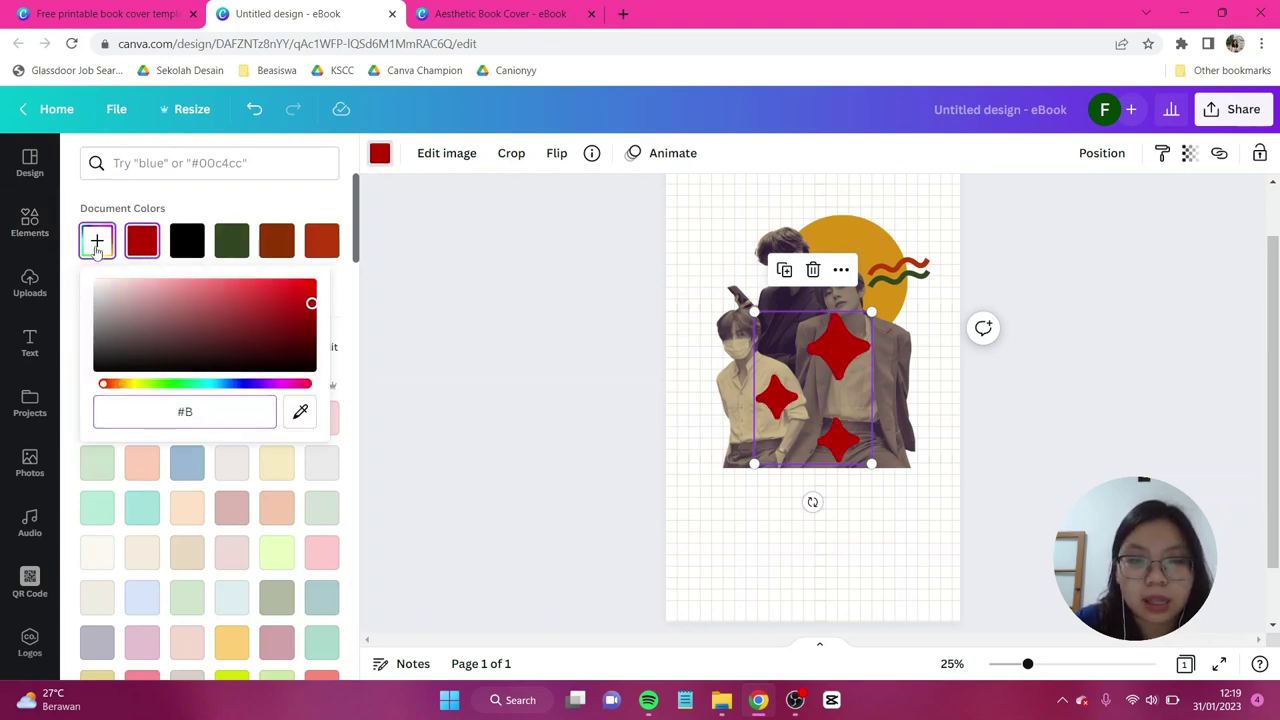
text(8380)
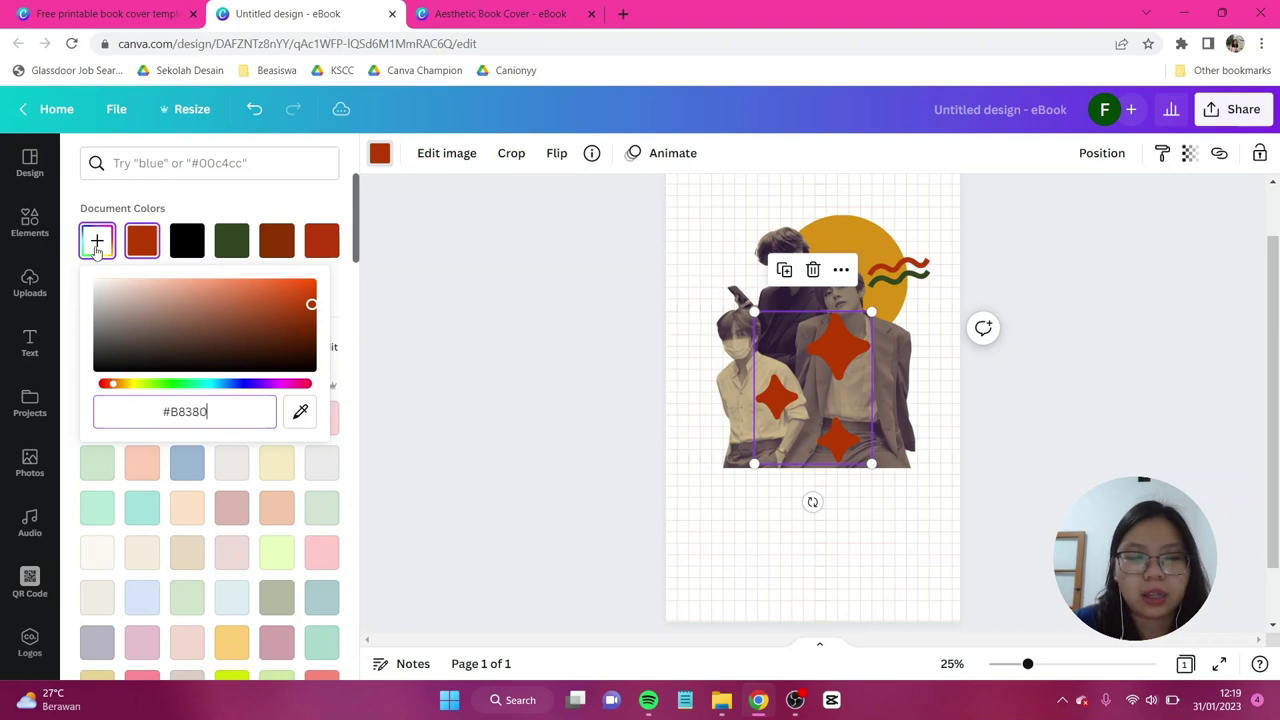
text(A)
drag(812, 388, 722, 250)
key(Escape)
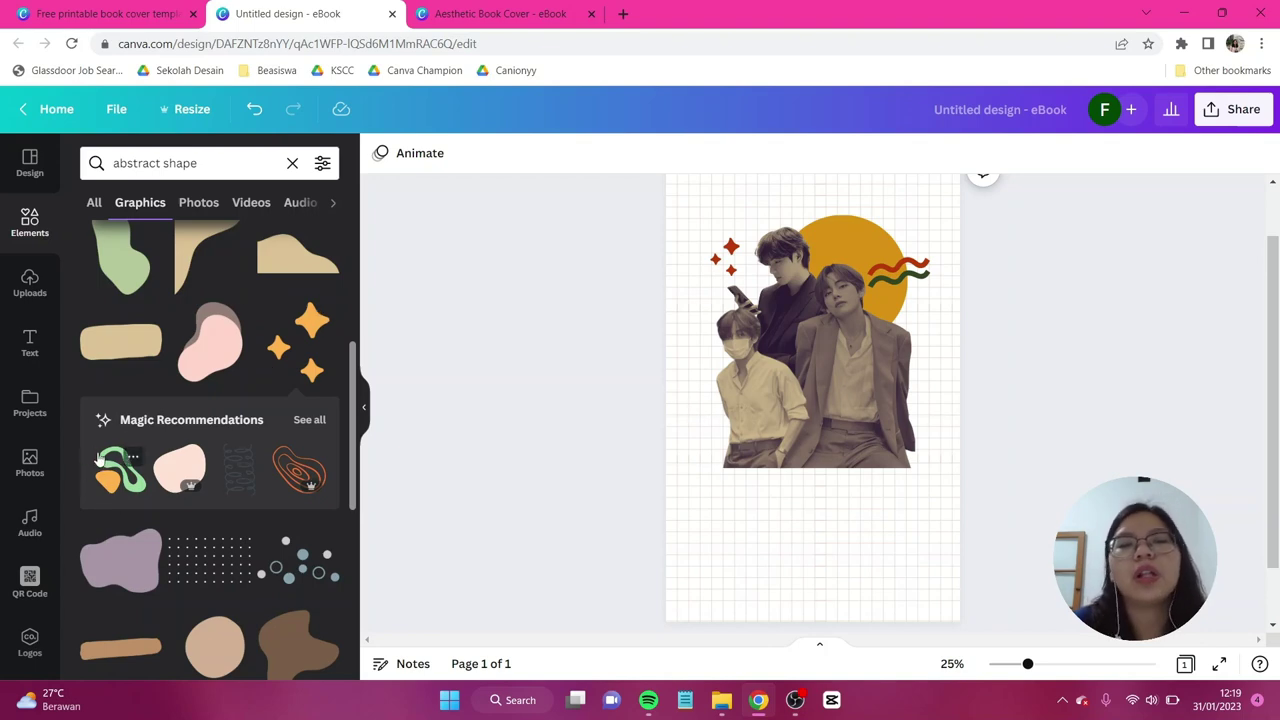
Add the recommended green squiggle with orange blob, and recolour the squiggle dark brown-red and the blob the circle's mustard
click(130, 487)
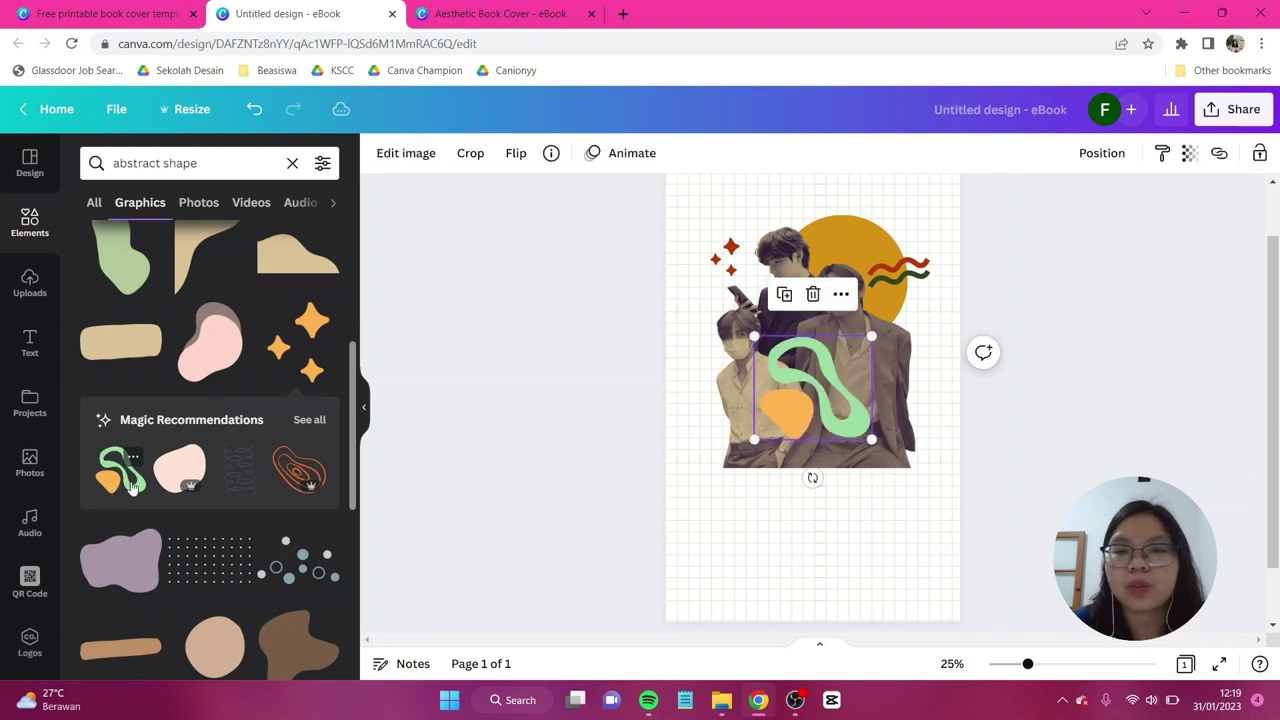
drag(785, 390, 771, 425)
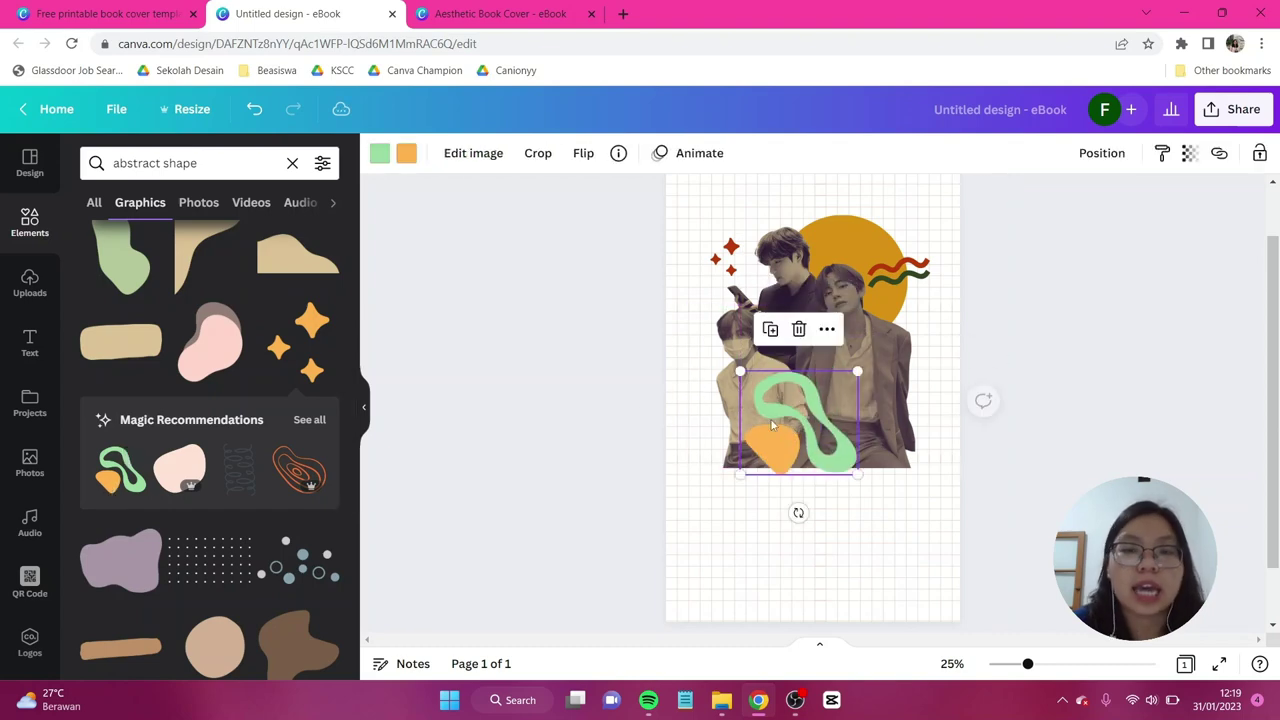
click(379, 153)
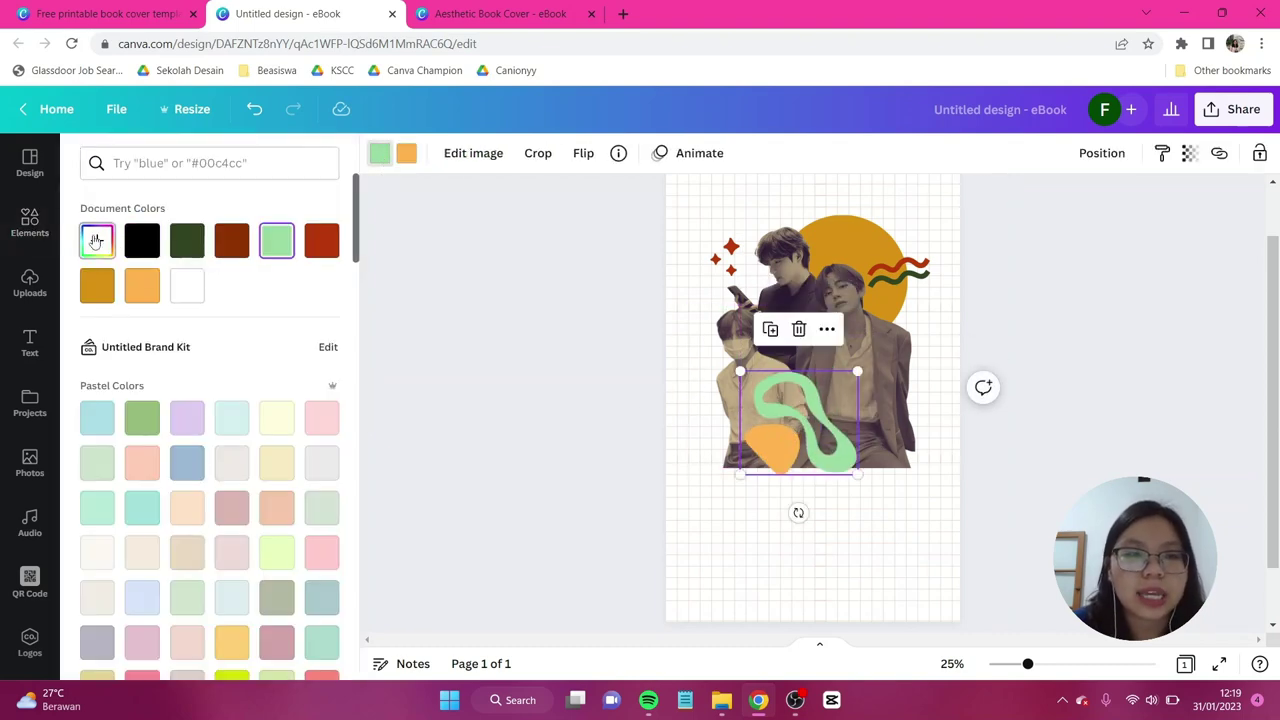
click(232, 243)
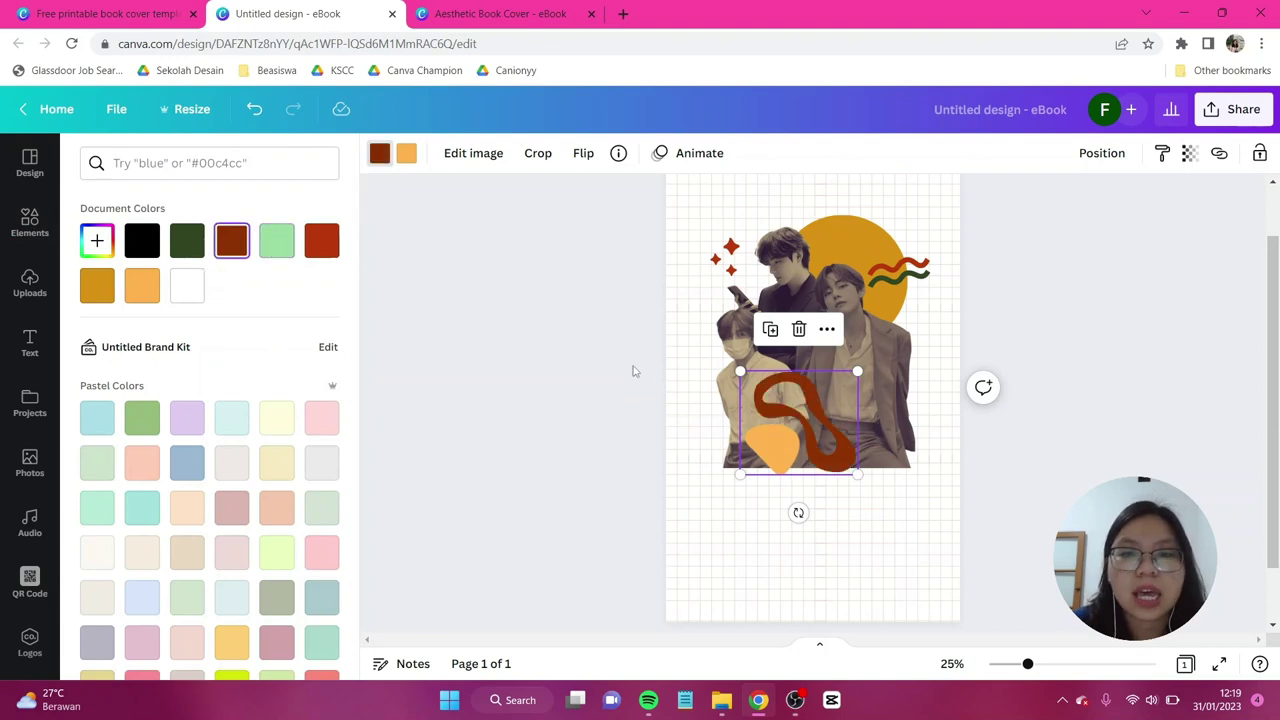
click(408, 155)
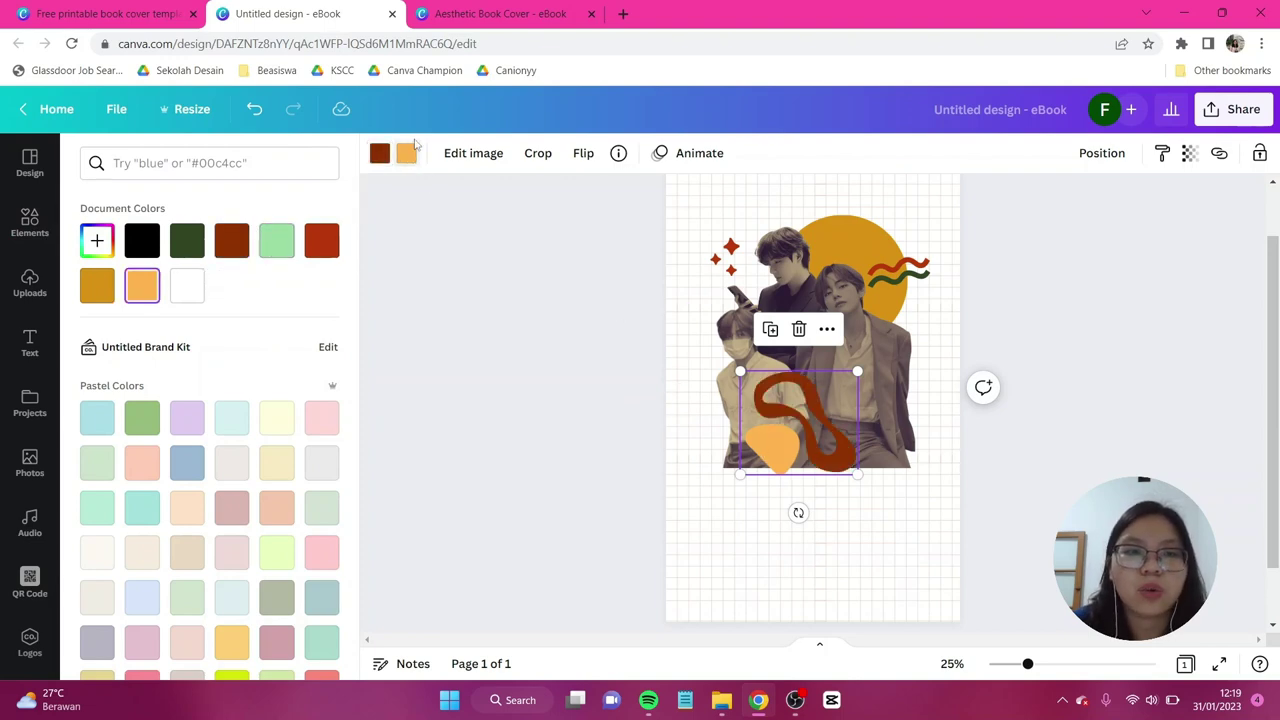
click(97, 290)
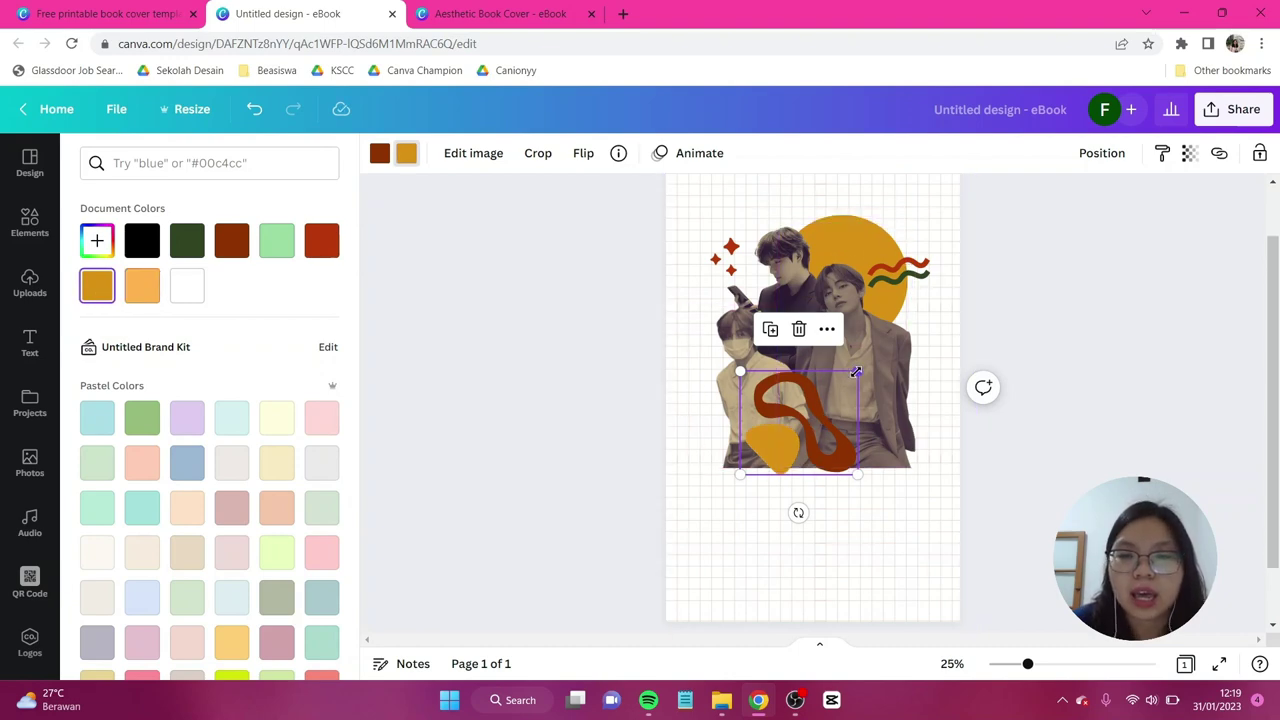
Shrink and tilt the squiggle-and-blob graphic beside the masked man's left side and send it backward behind his photo
drag(856, 372, 722, 428)
drag(709, 489, 757, 491)
click(1102, 153)
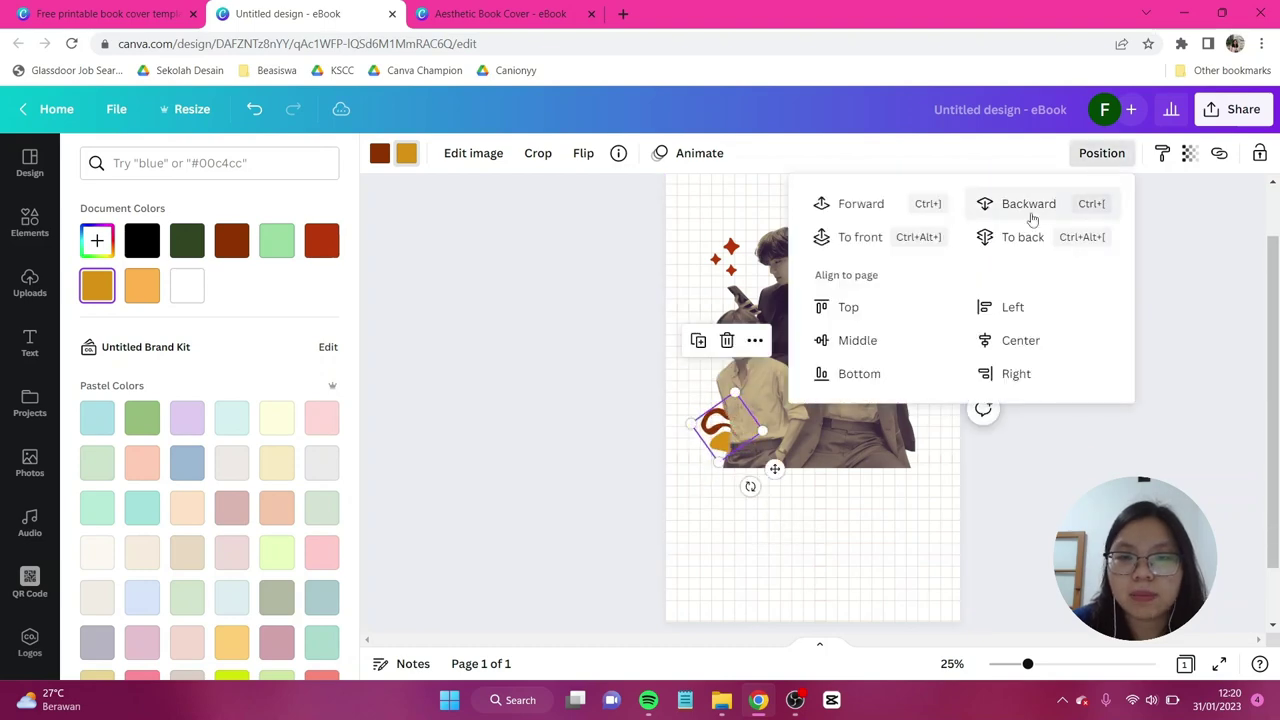
click(403, 291)
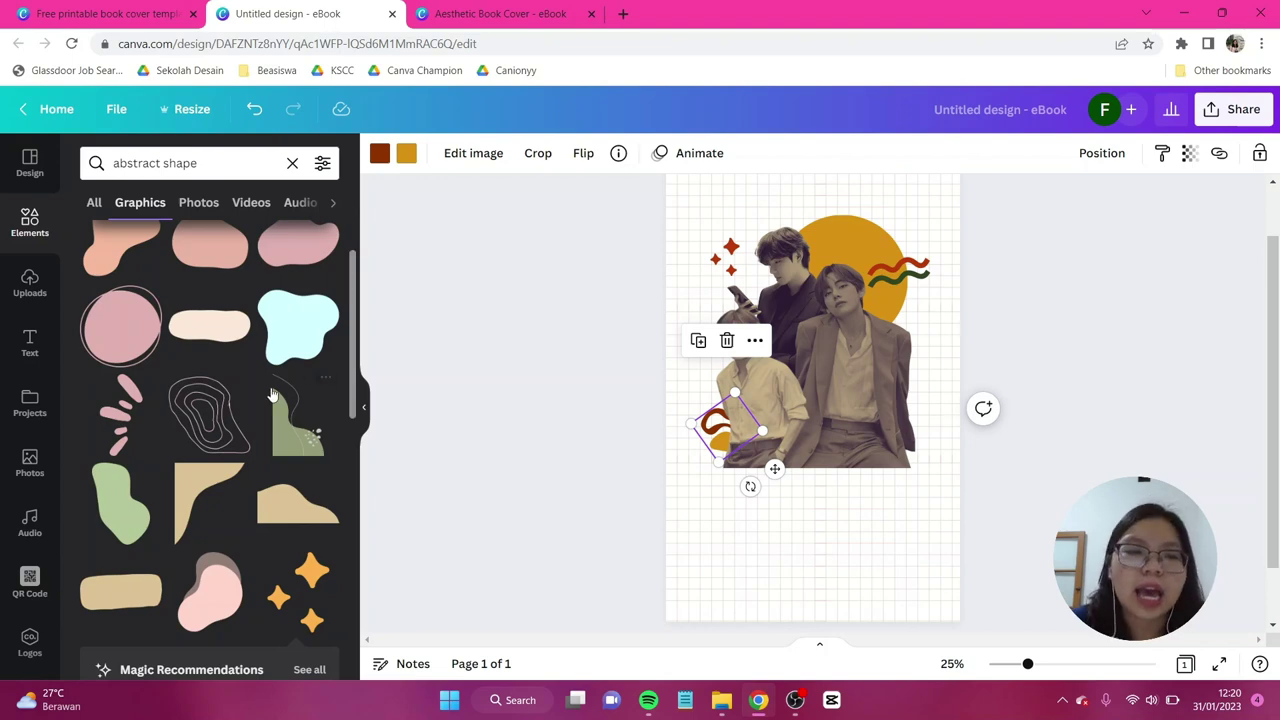
Examine the other graphics by the sparkle graphic's creator, Dxine o Graphix, and return to the general element search
scroll(262, 438, down, 1)
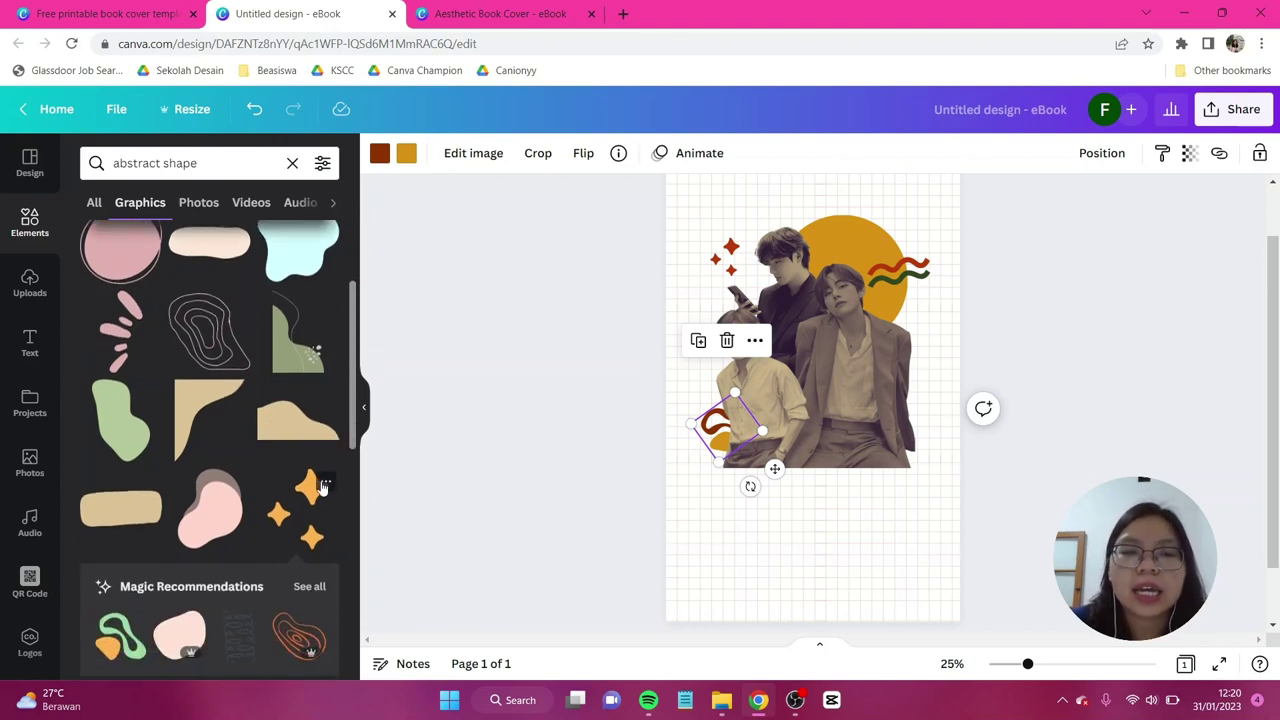
click(323, 485)
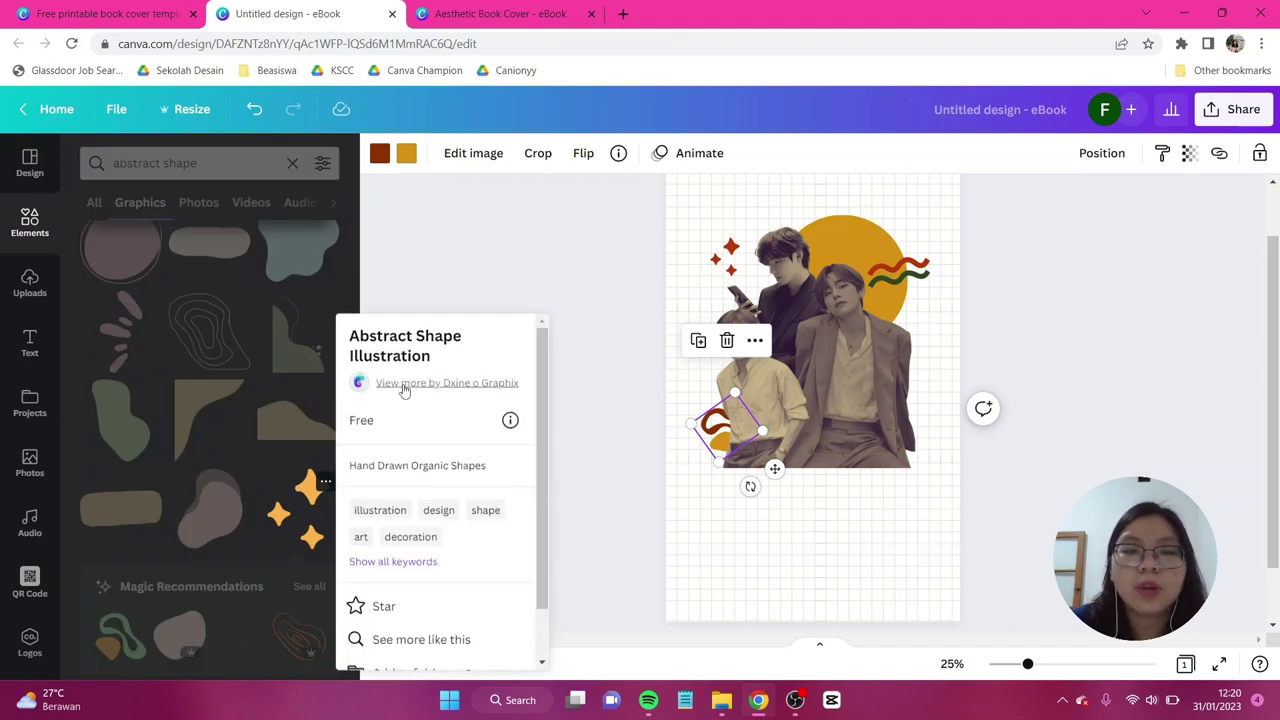
click(482, 383)
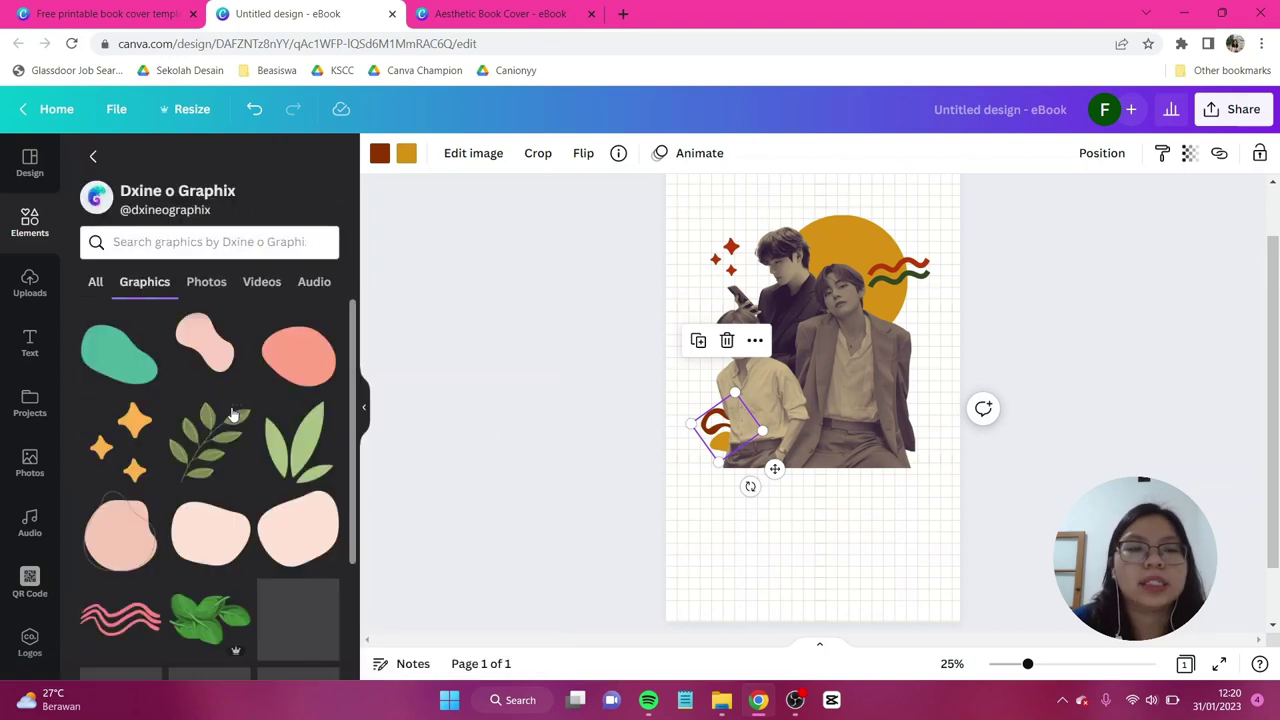
scroll(232, 413, down, 2)
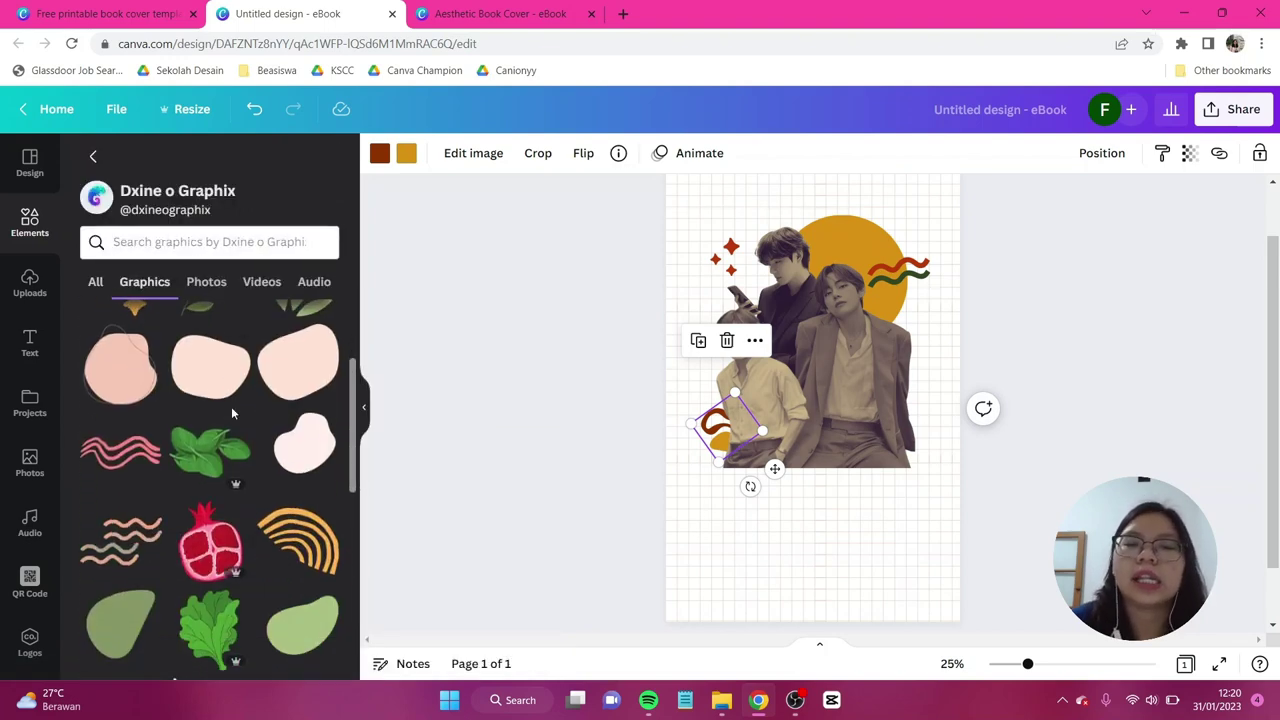
scroll(232, 413, down, 4)
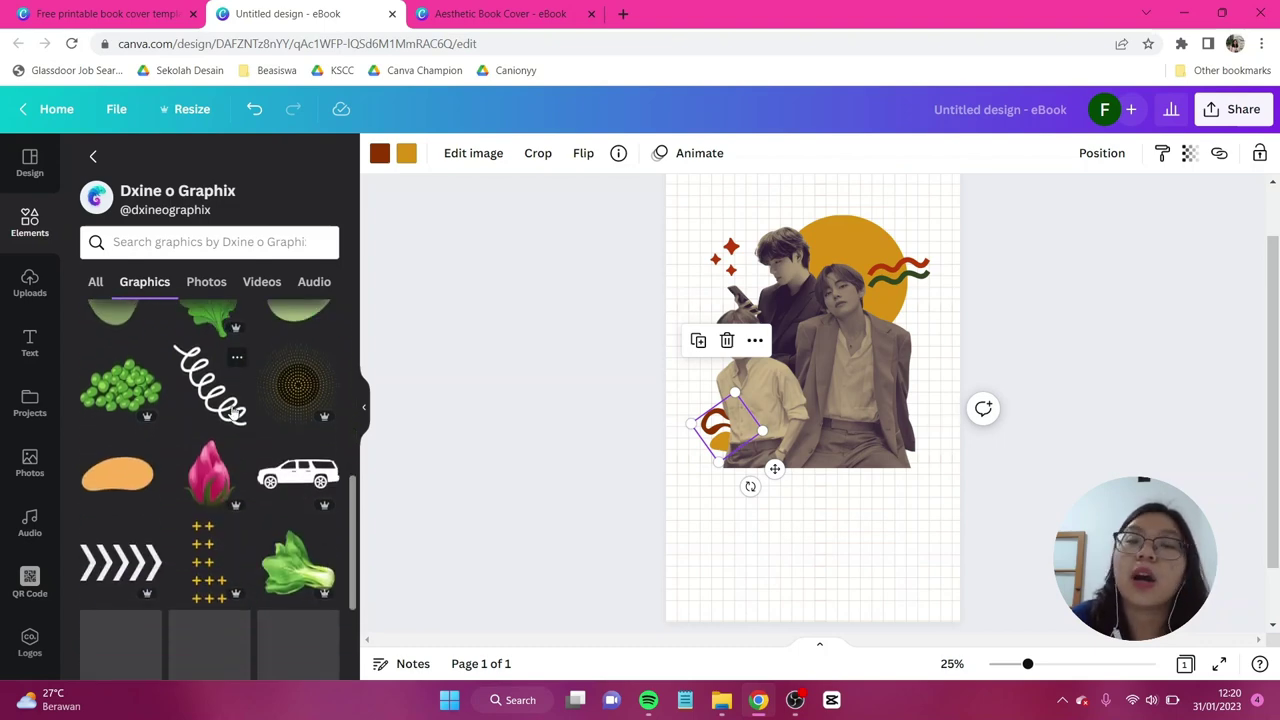
click(93, 156)
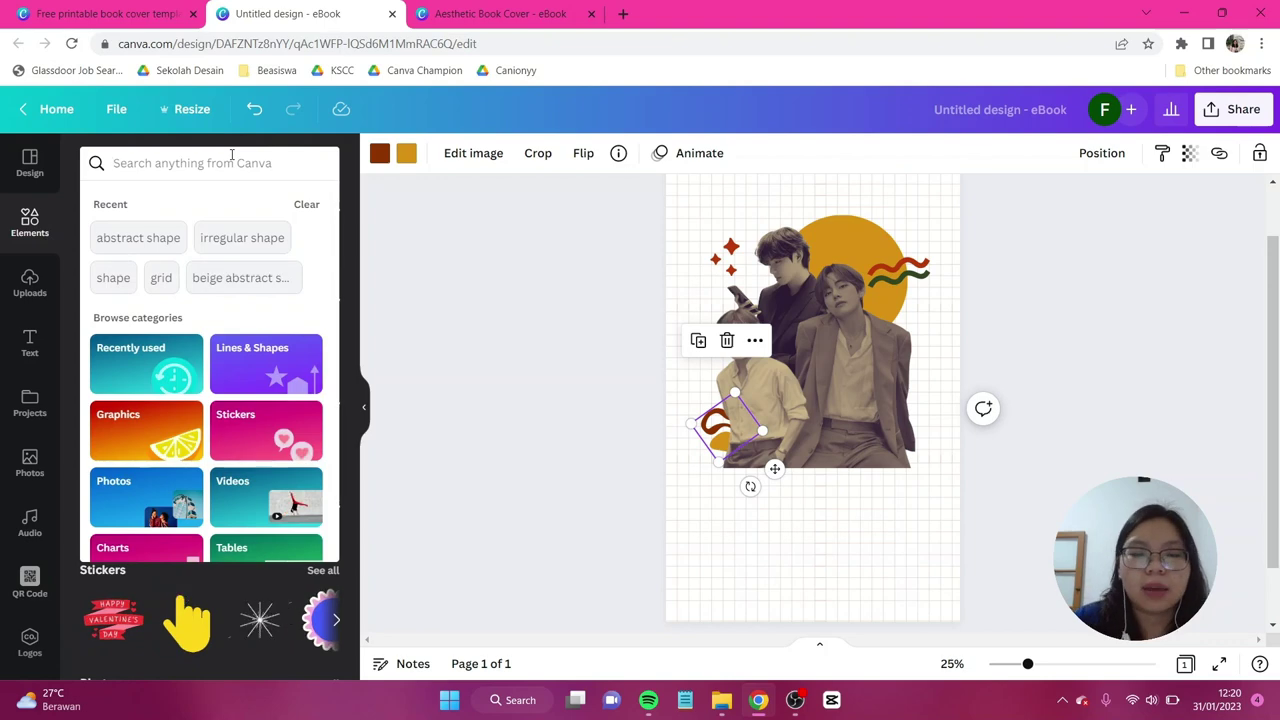
Search the graphics for magazine text papercut, add the white scrap with black serif text and recolour its lettering #8E3200
text(magazine text papercut)
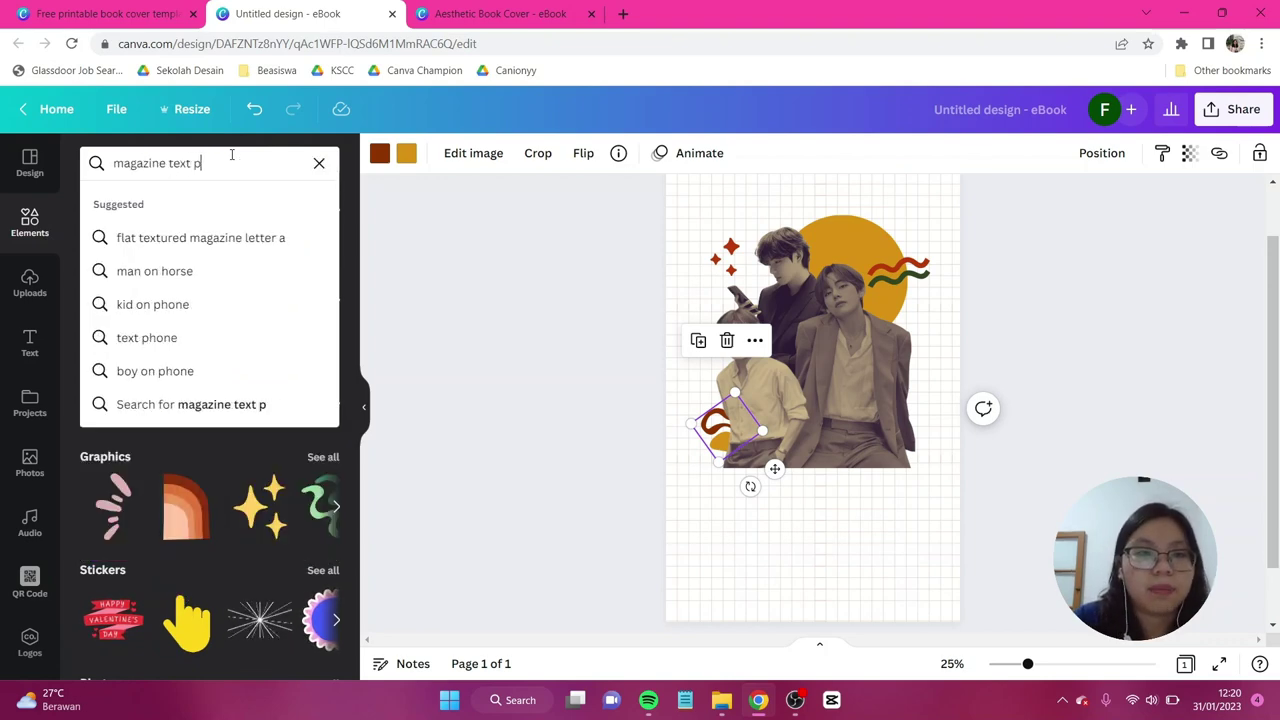
key(Return)
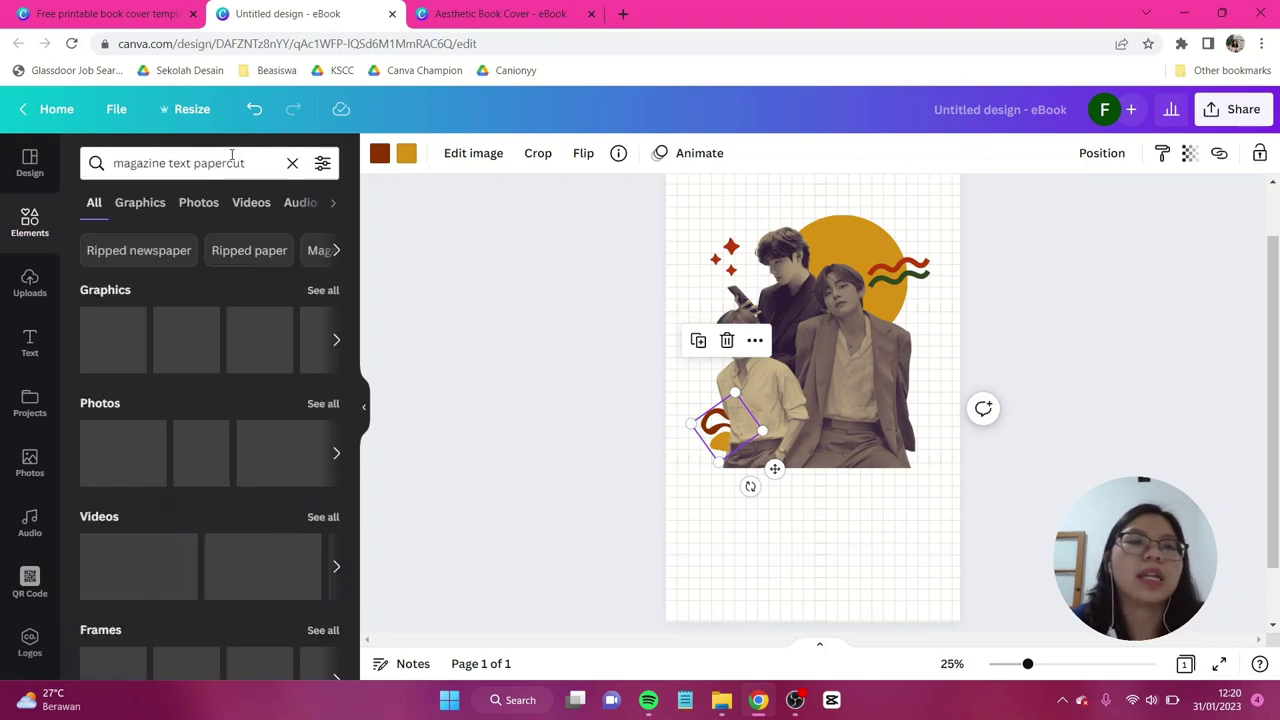
click(140, 202)
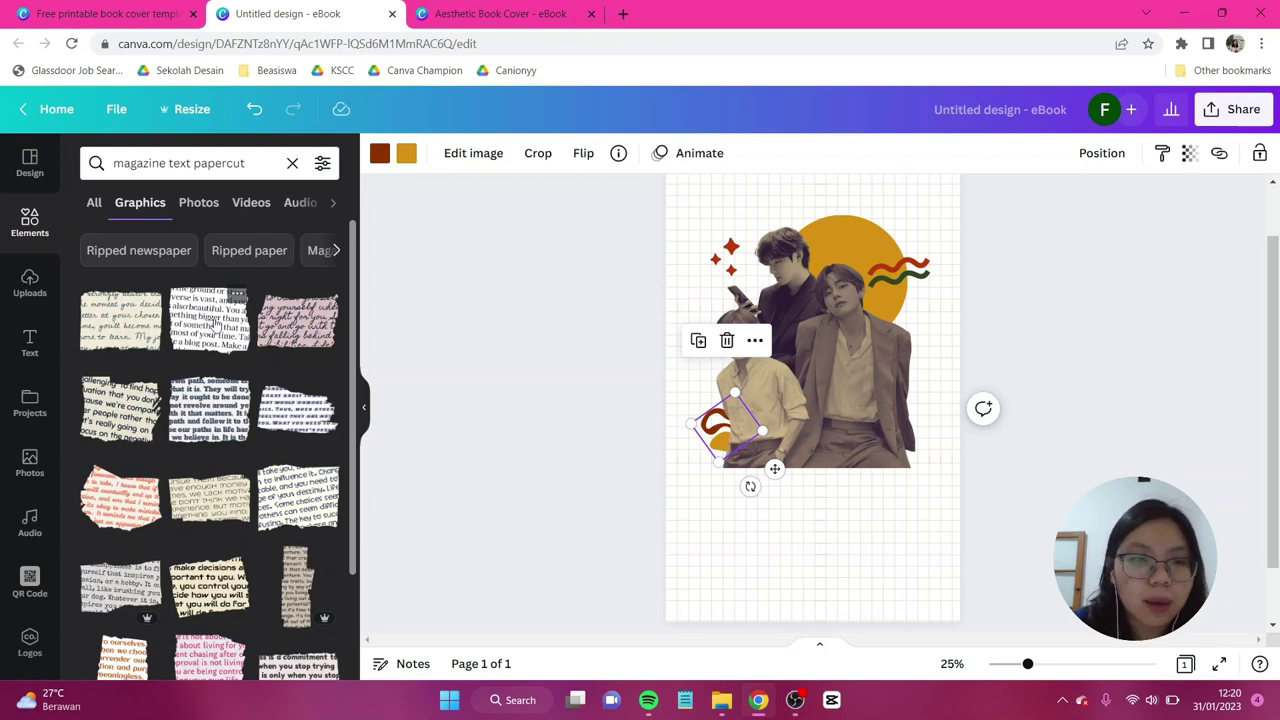
click(222, 300)
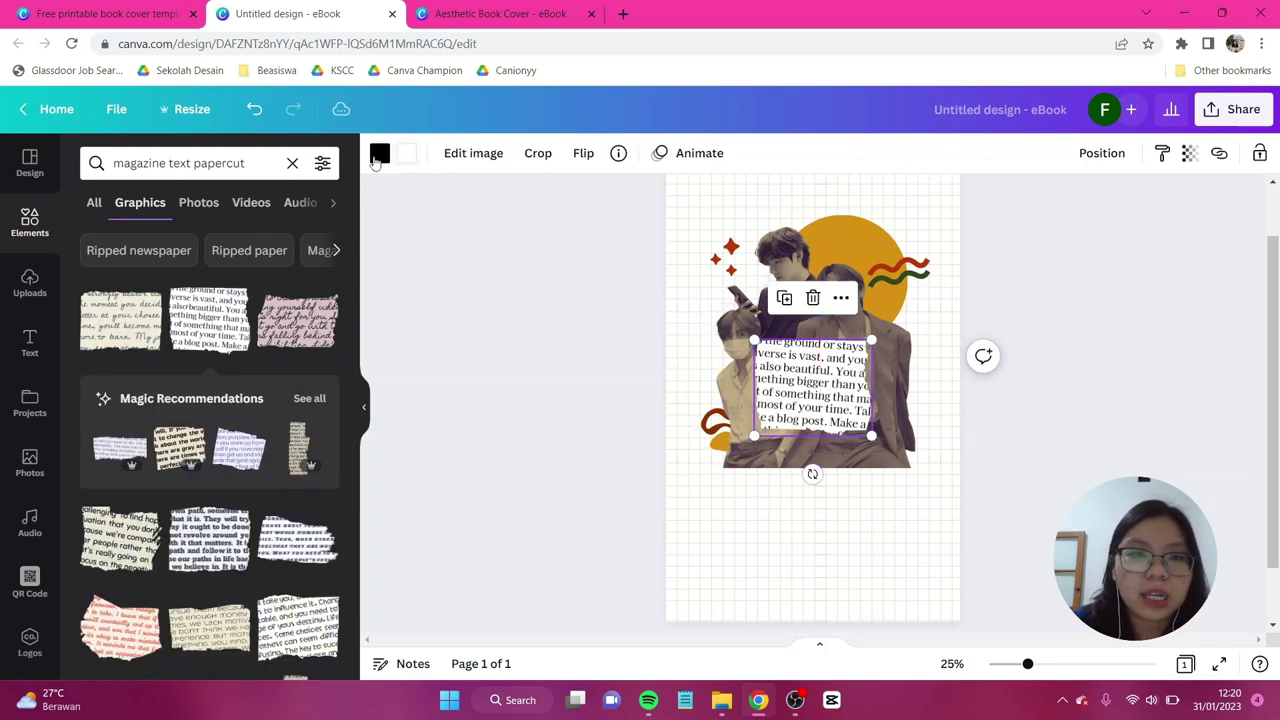
click(378, 156)
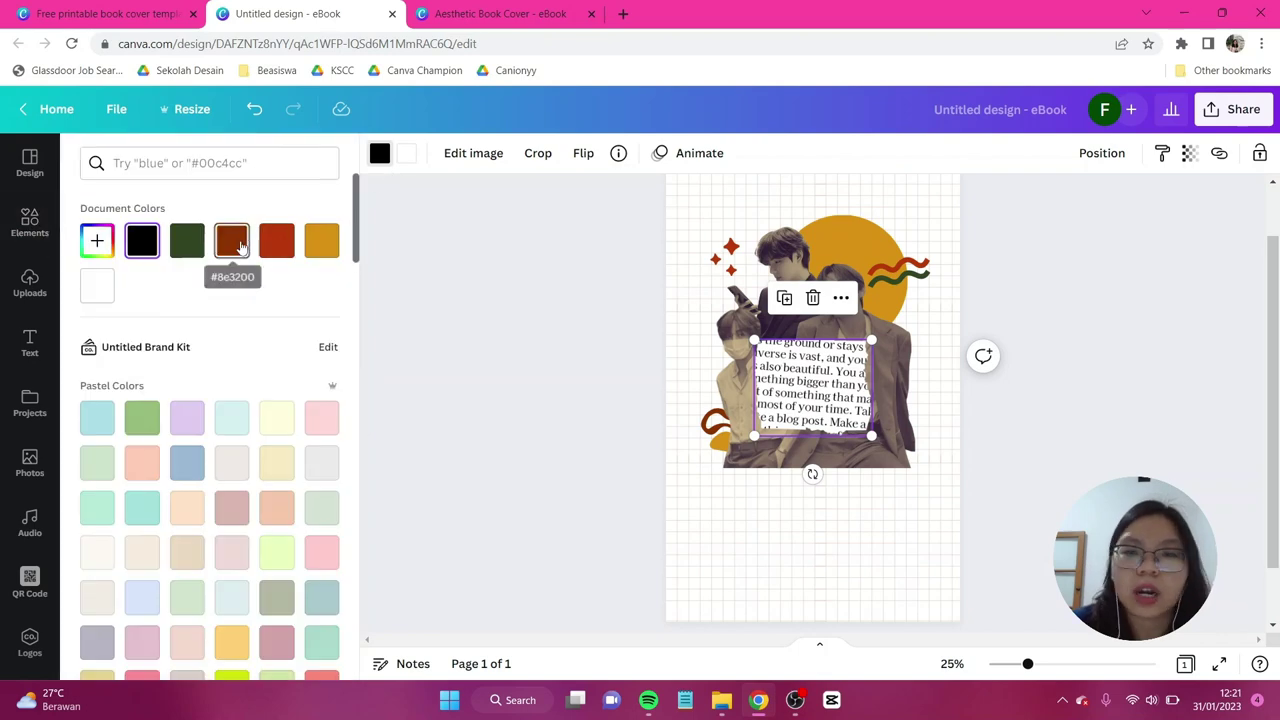
click(238, 244)
Shrink the serif-text scrap, tilt it beside the suited man's right-hand shoulder and send it backward behind his photo
drag(845, 360, 898, 355)
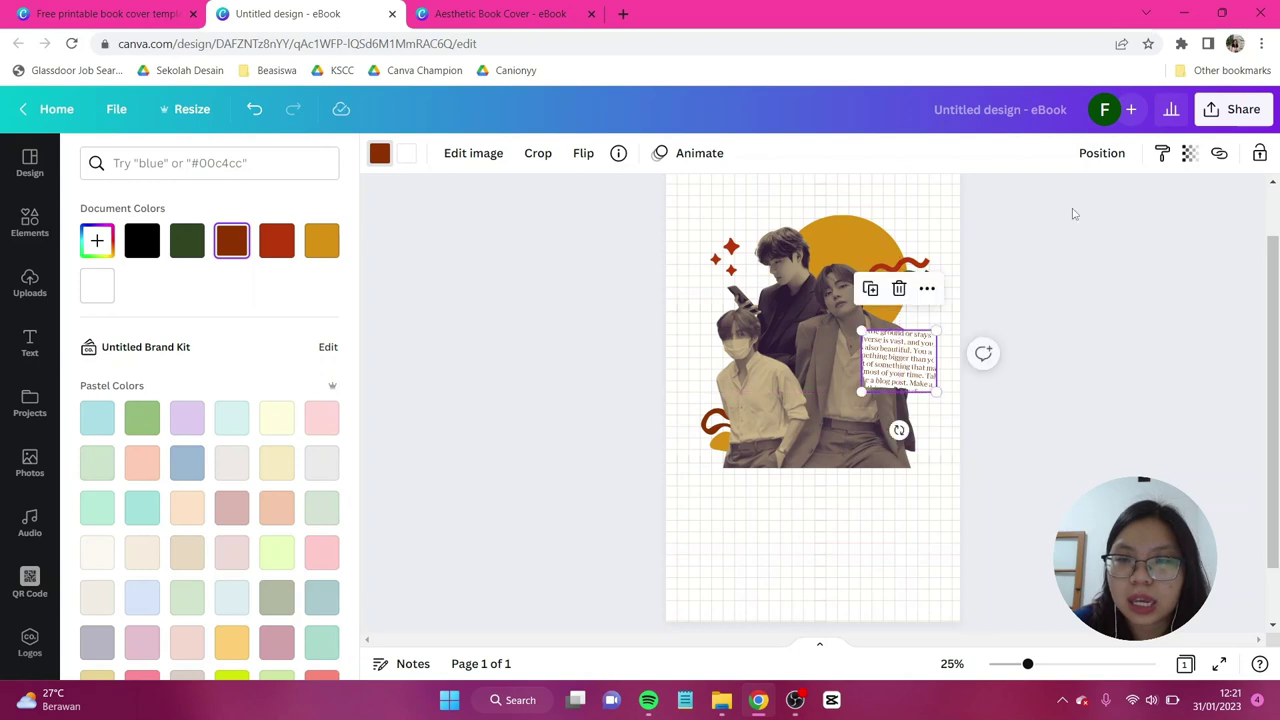
click(1101, 153)
click(1040, 208)
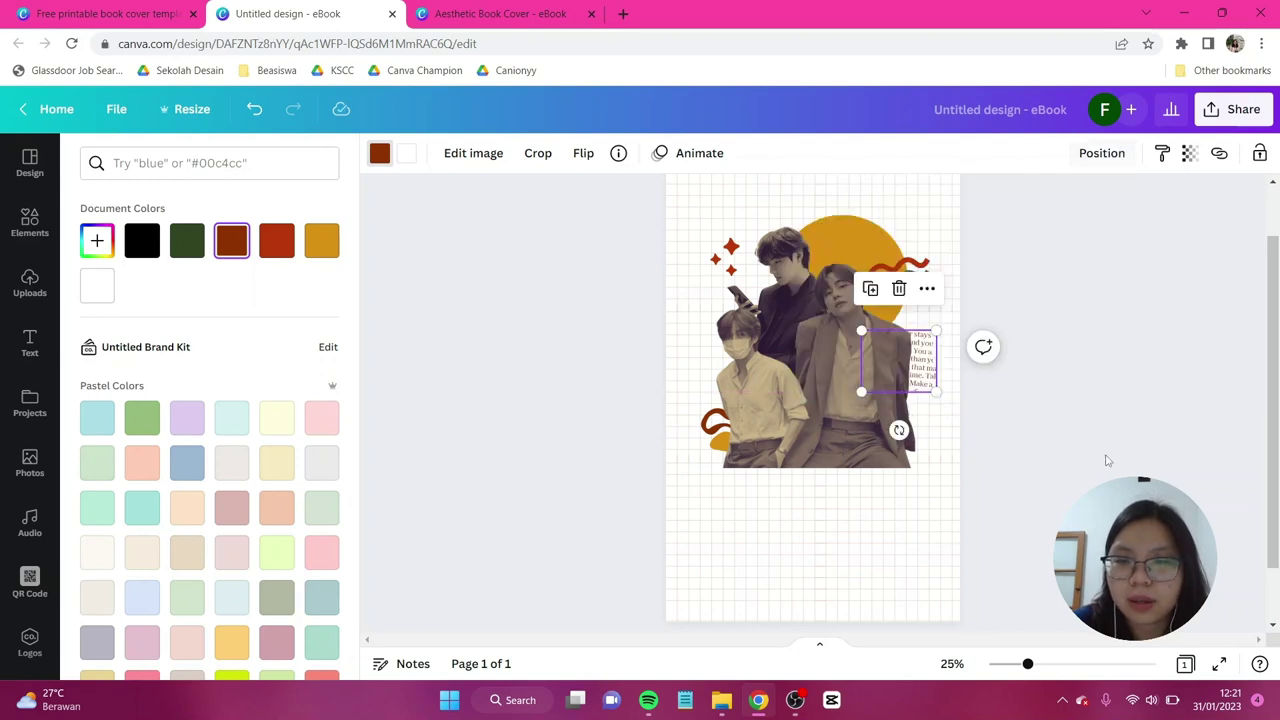
drag(900, 430, 914, 429)
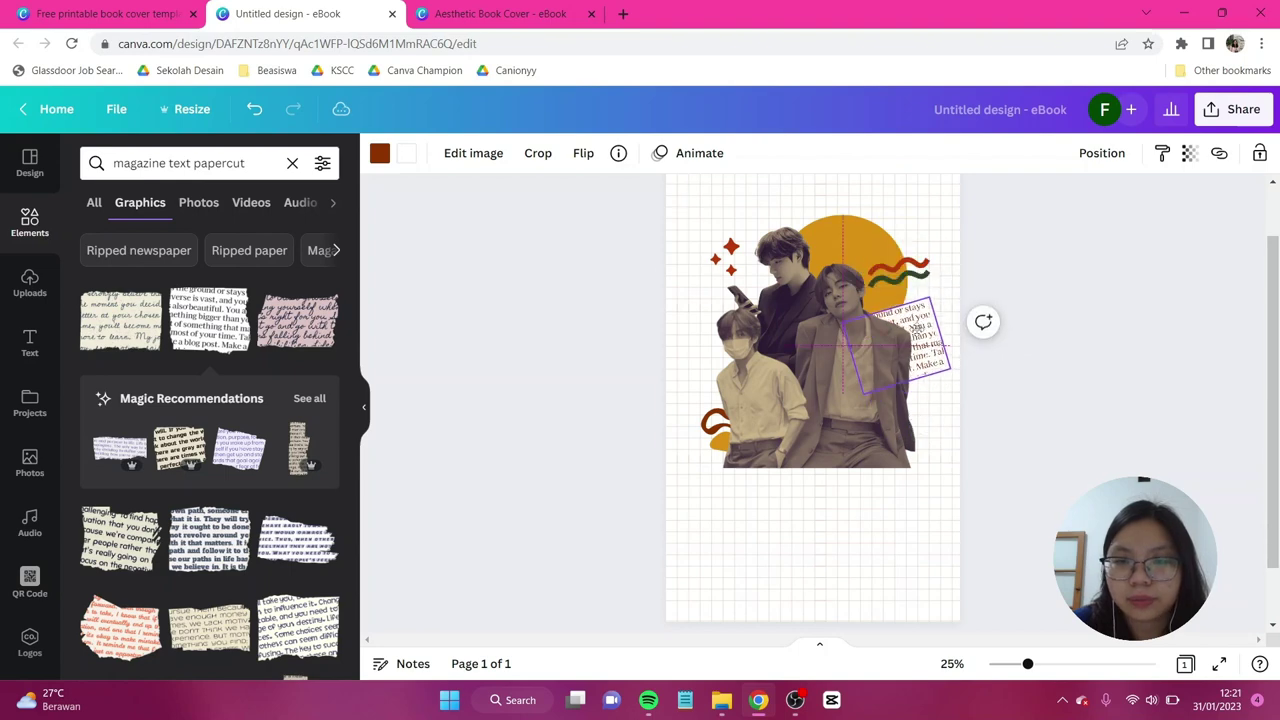
click(800, 540)
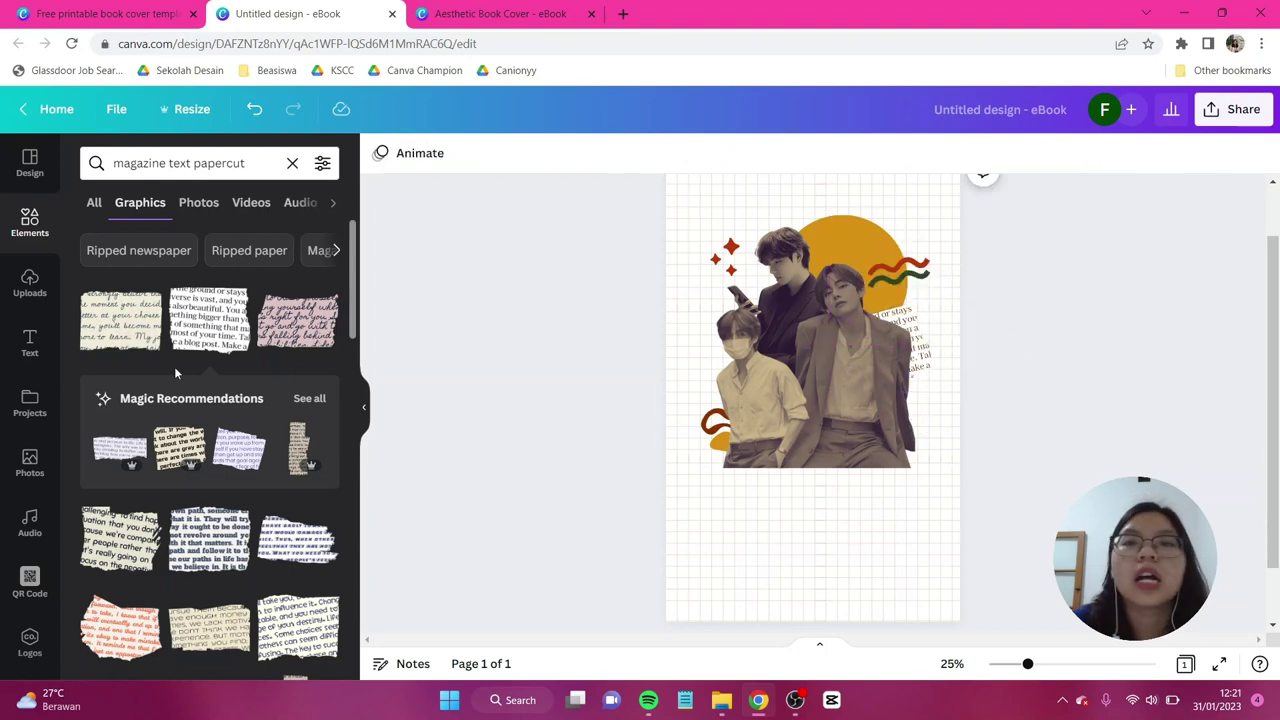
Add the cream handwritten-text papercut, recolouring its lettering dark brown-red #8E3200 and both paper colours white
click(128, 335)
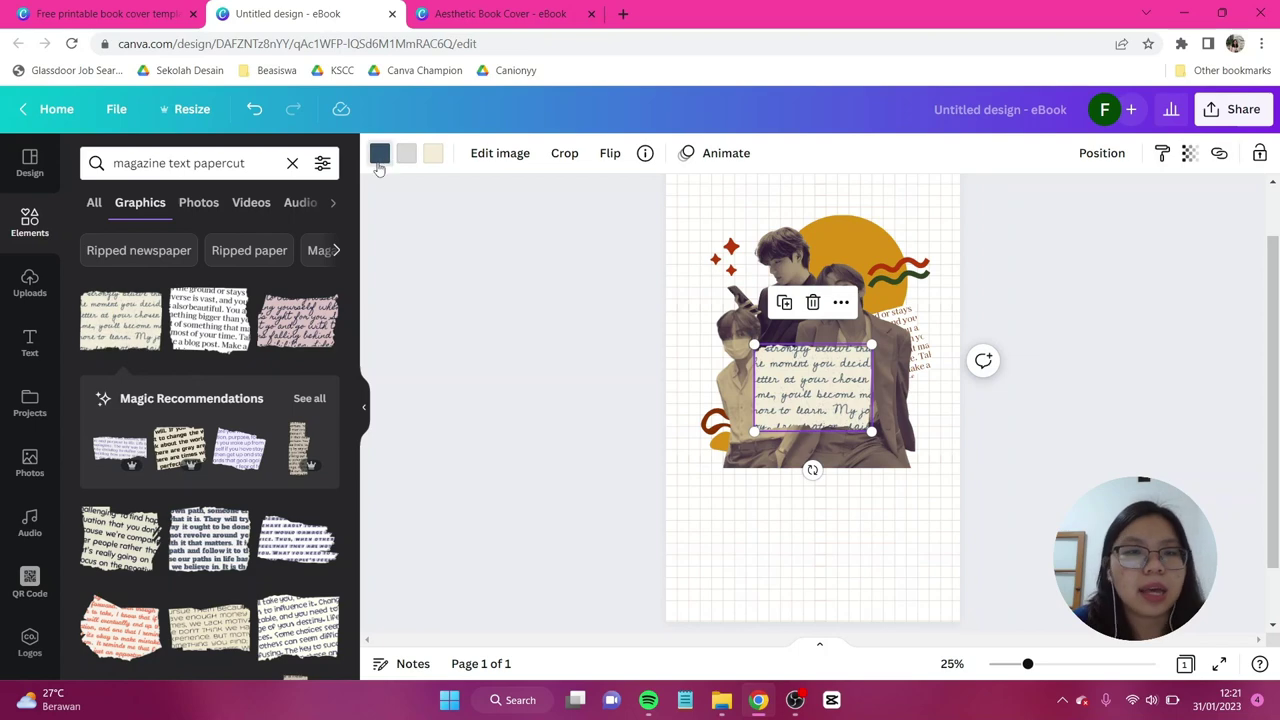
click(379, 157)
click(283, 246)
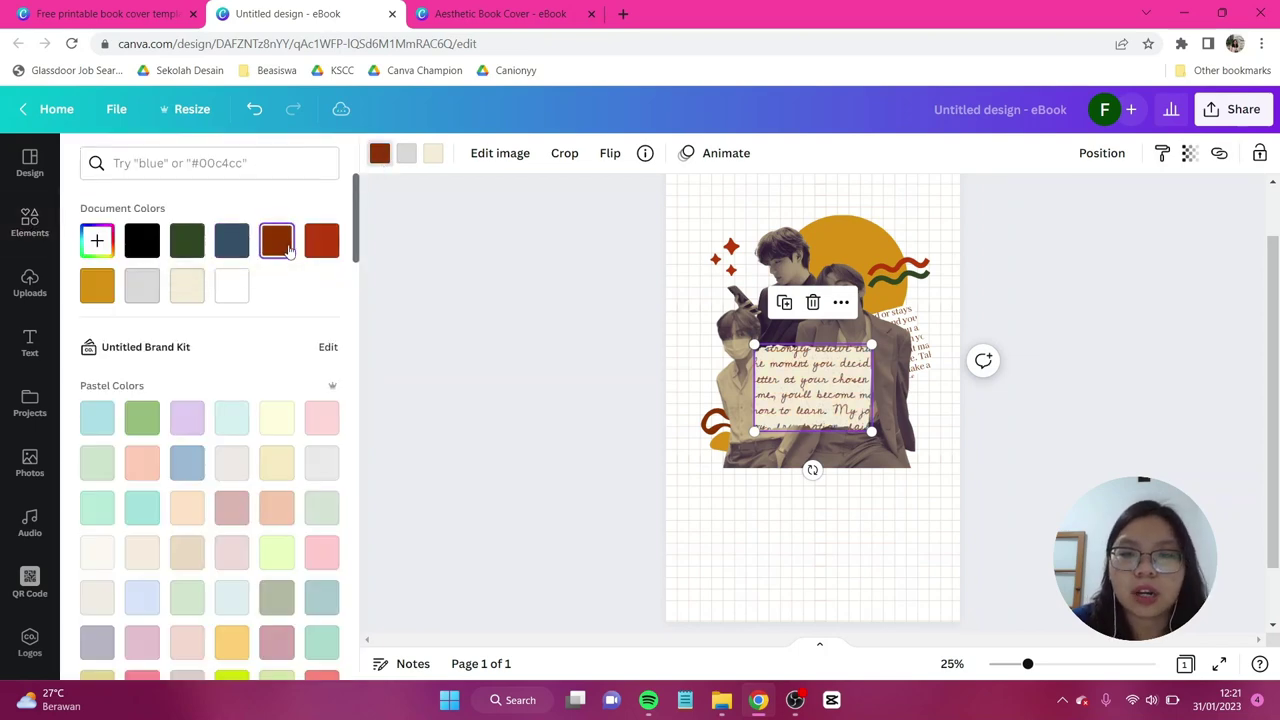
click(407, 155)
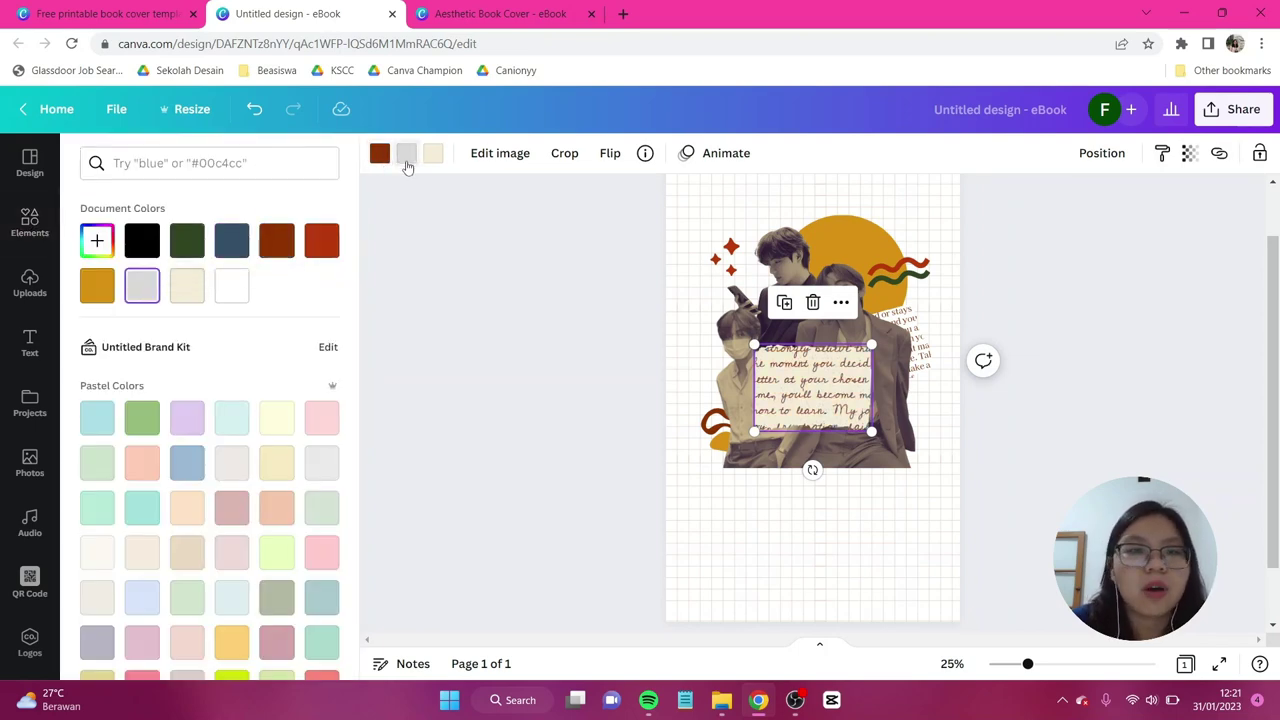
click(233, 287)
click(433, 155)
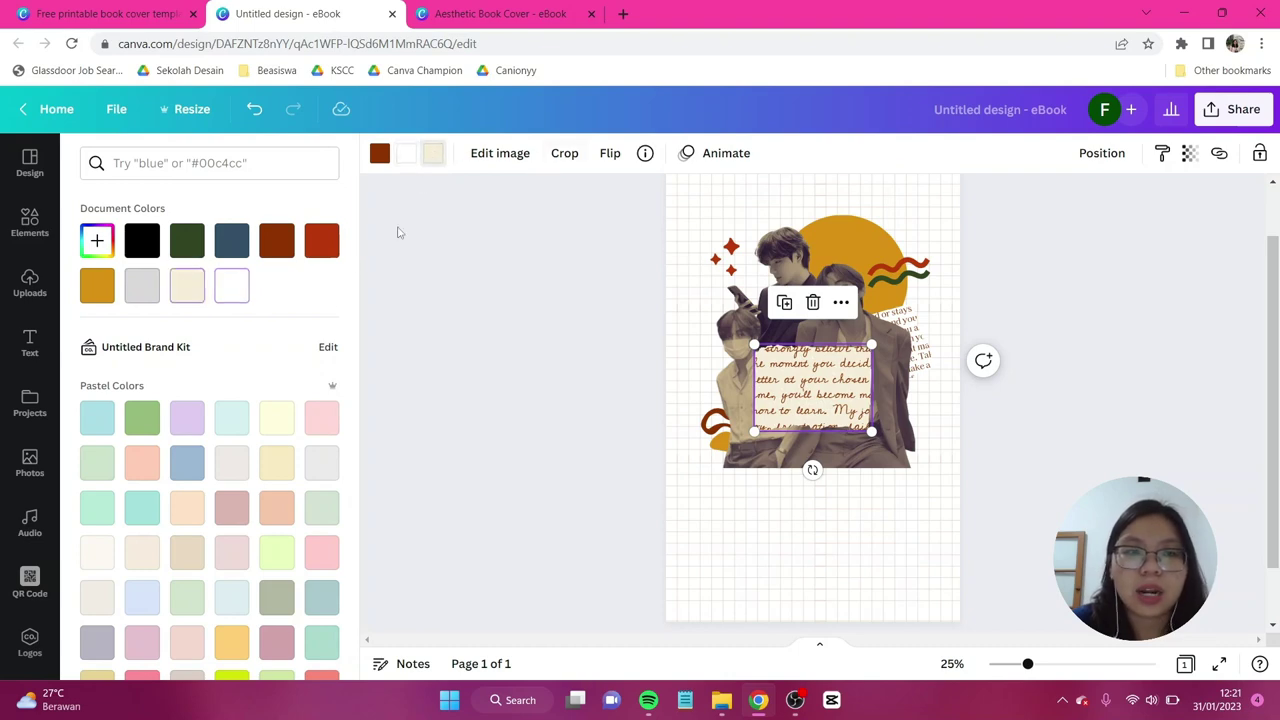
click(226, 290)
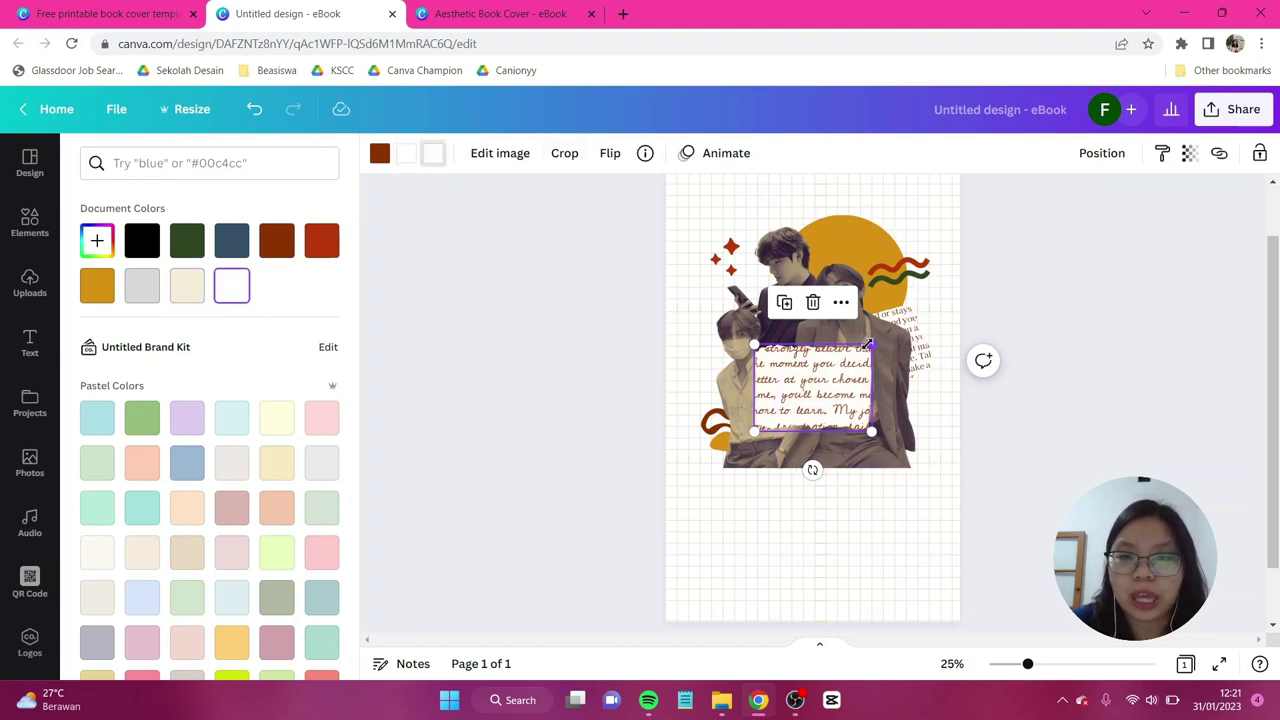
Shrink the handwritten scrap to the masked man's left side, above the squiggle, and send it backward behind his photo
drag(867, 343, 741, 382)
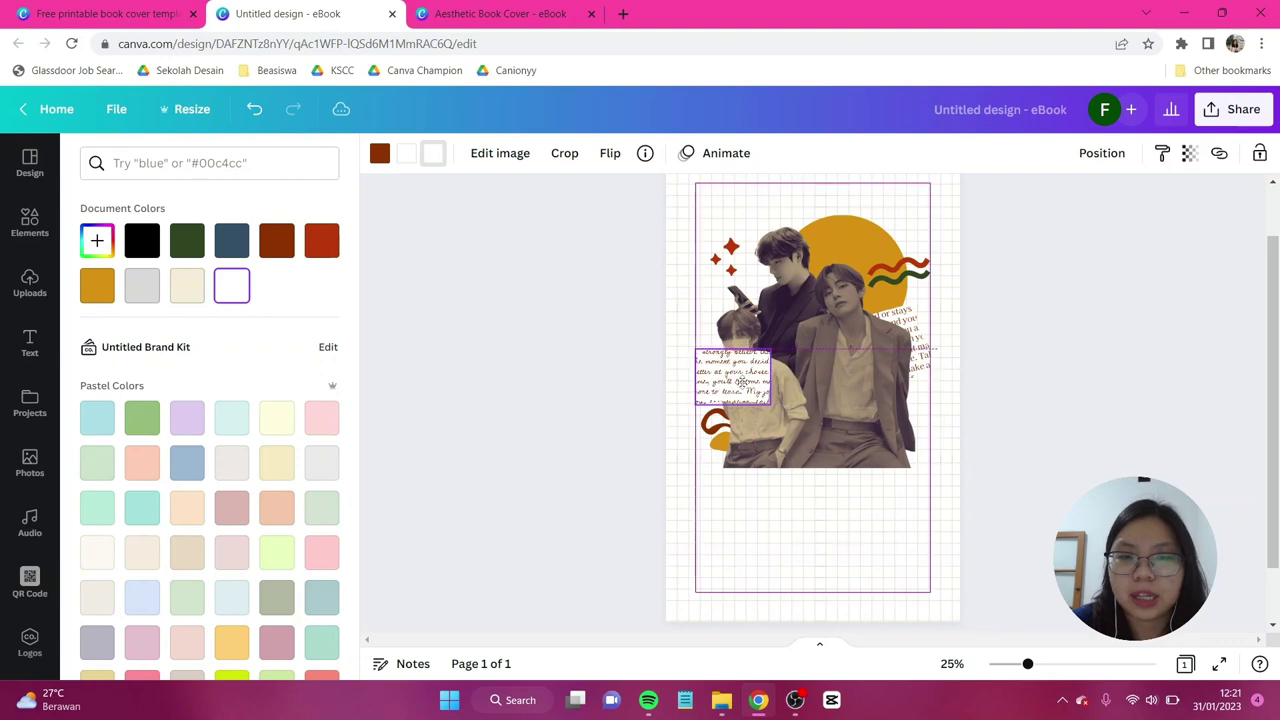
click(1101, 153)
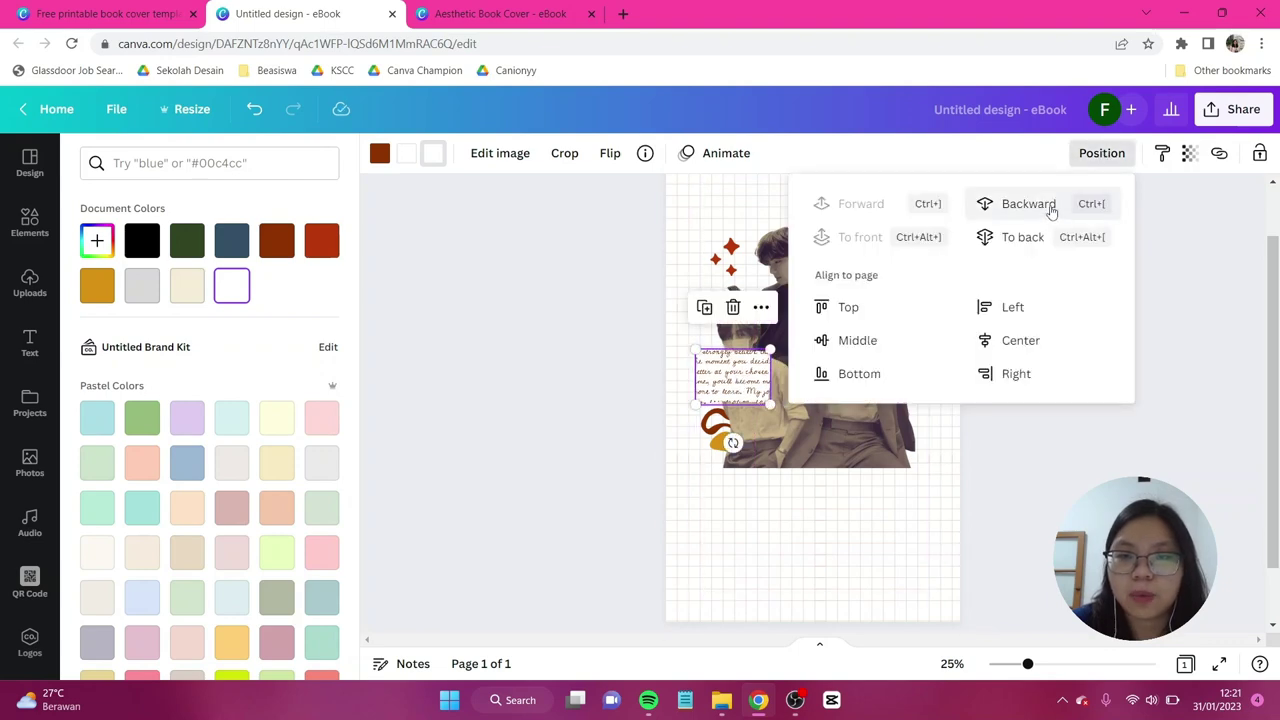
click(1049, 208)
click(1183, 407)
key(Escape)
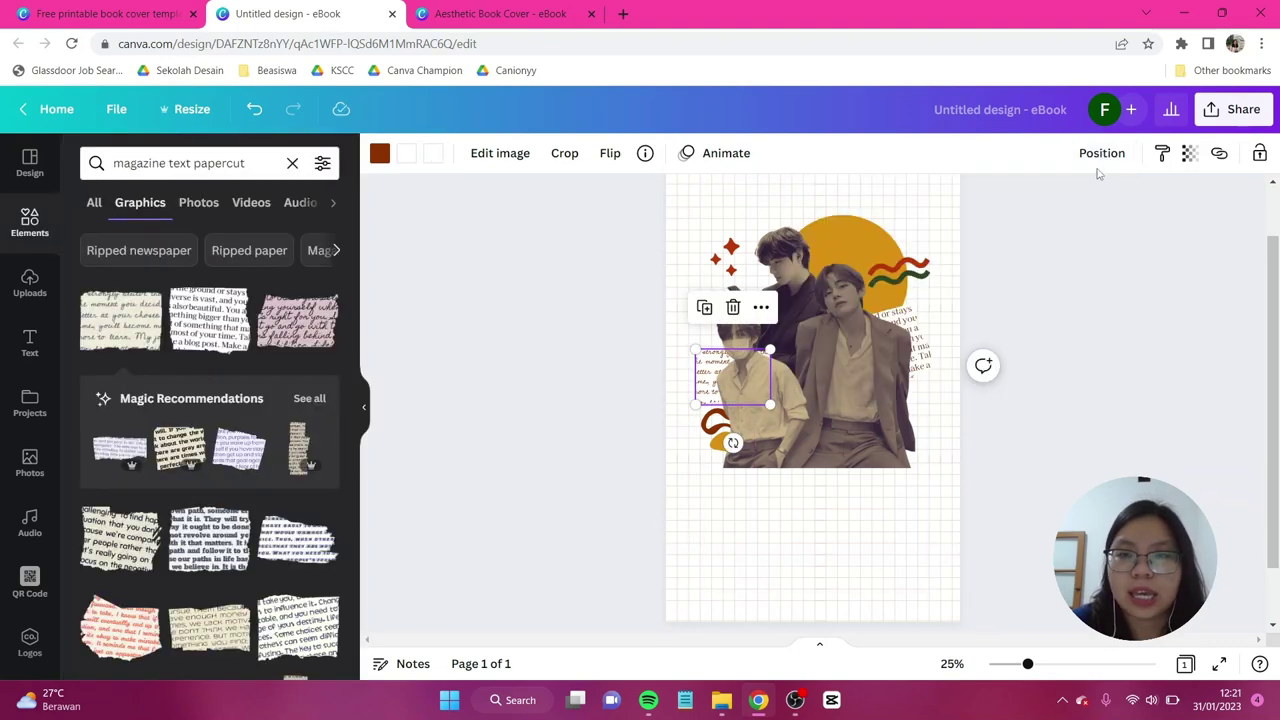
click(1094, 412)
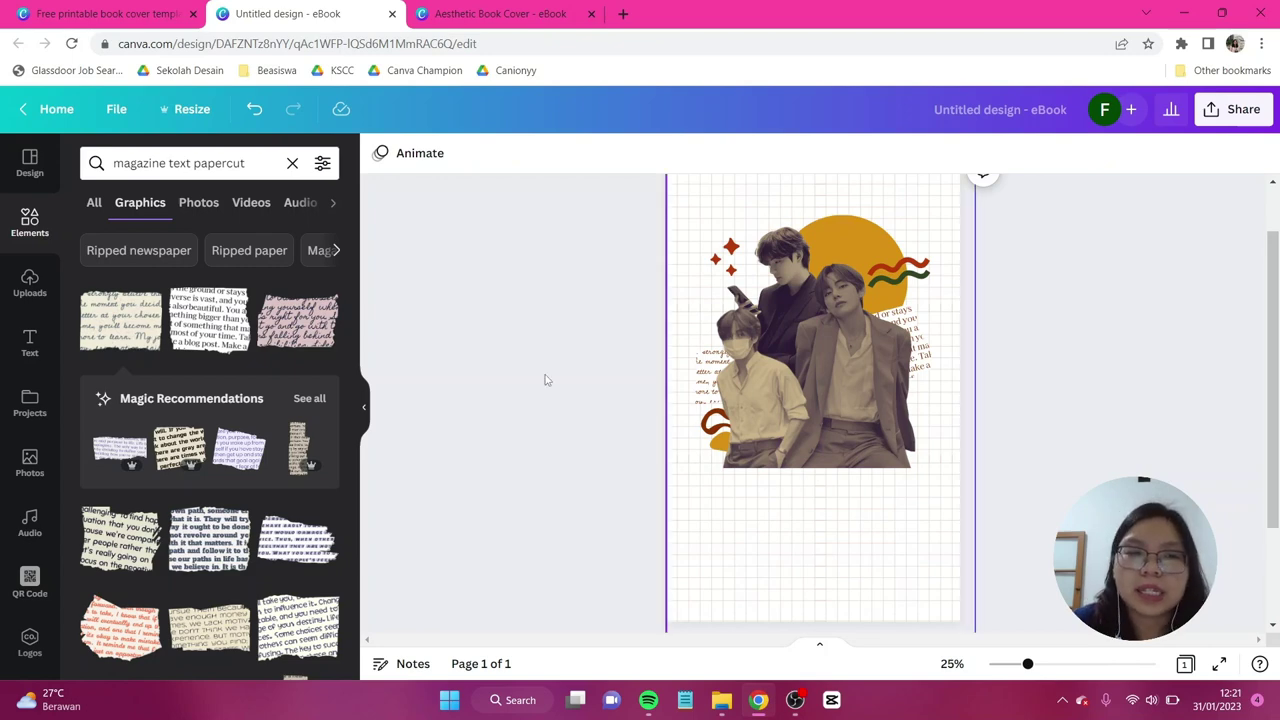
Search the elements for shape and add a plain square to the page
click(30, 224)
click(181, 163)
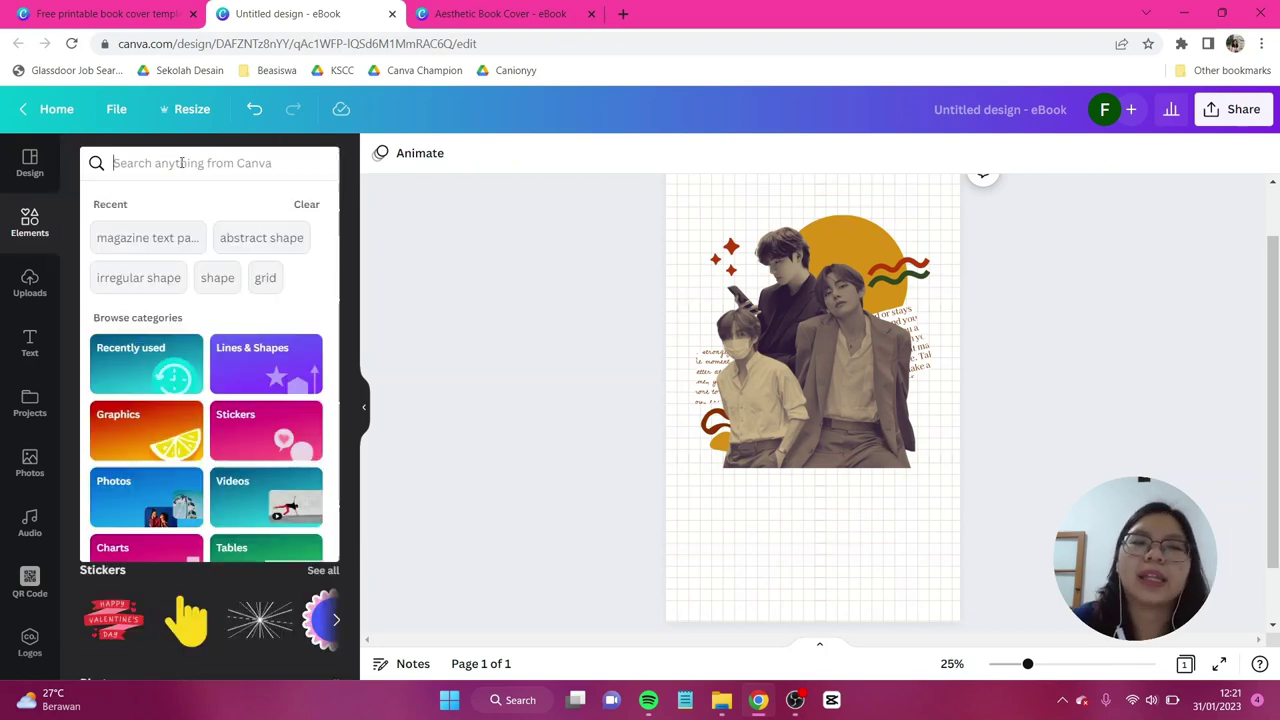
text(shape)
key(Return)
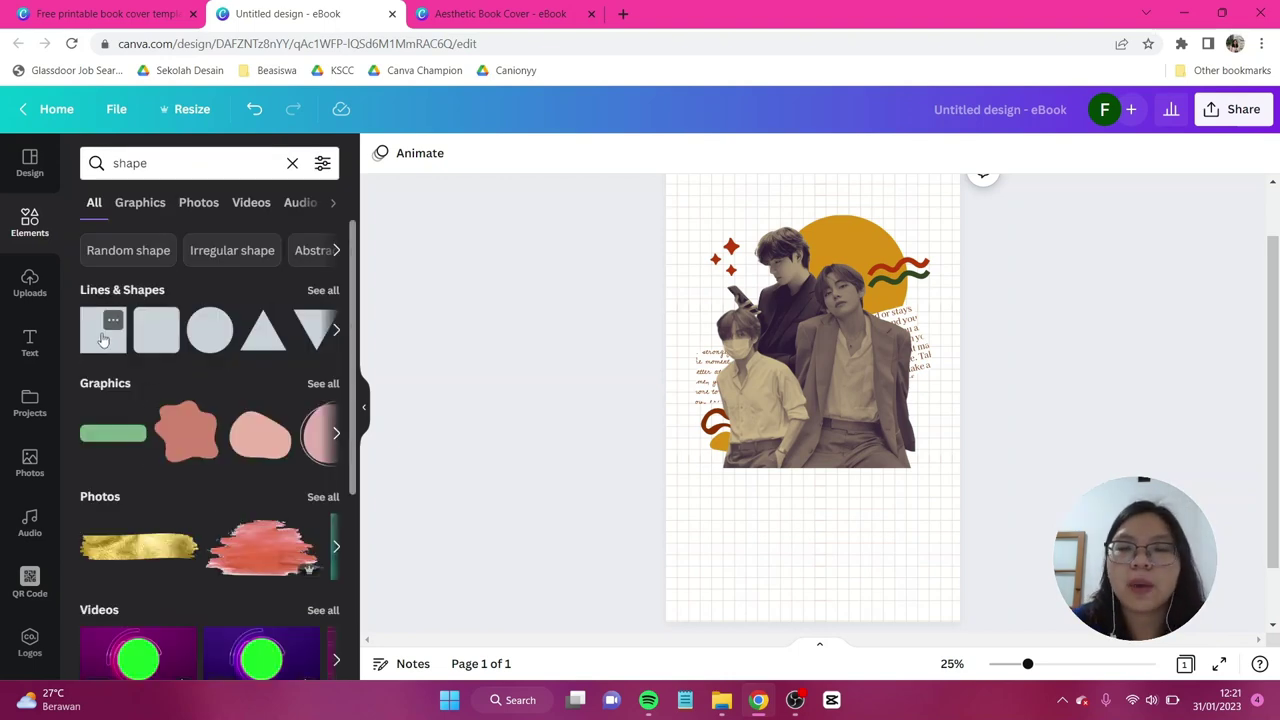
click(103, 333)
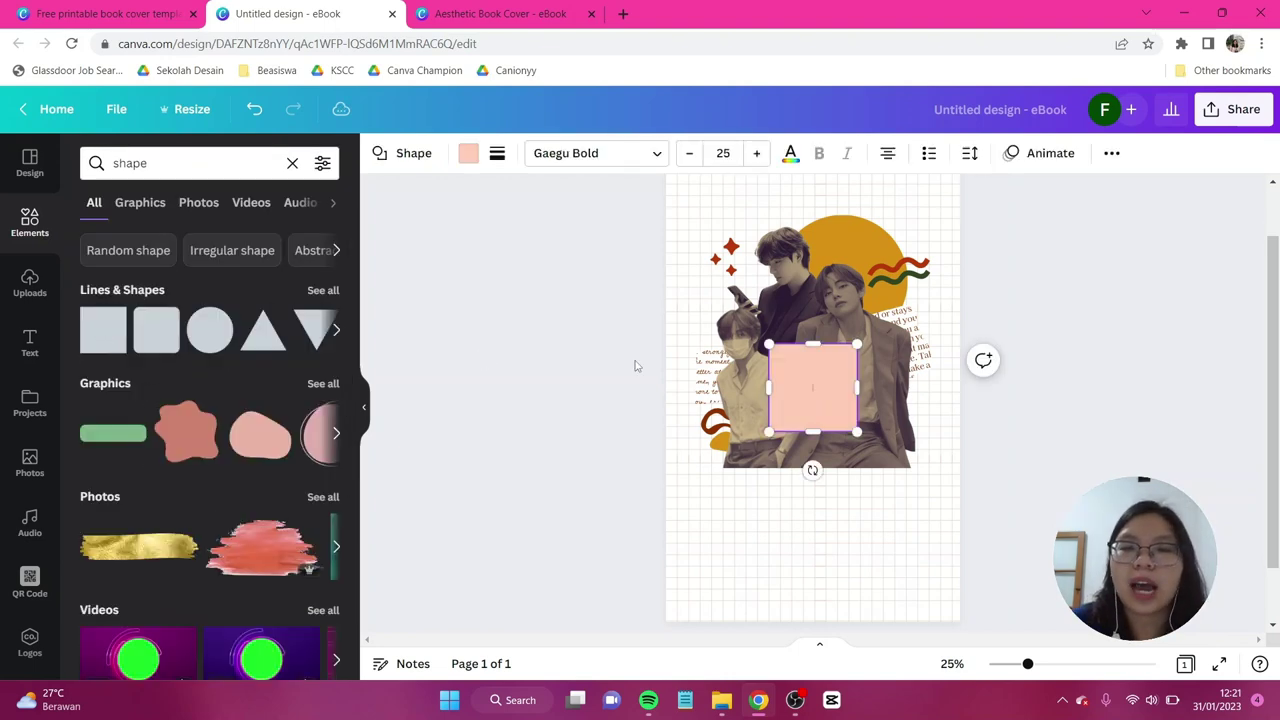
Stretch the peach square into a wide rectangle across the lower edge of the photos and tilt it slightly counterclockwise
click(466, 153)
click(97, 240)
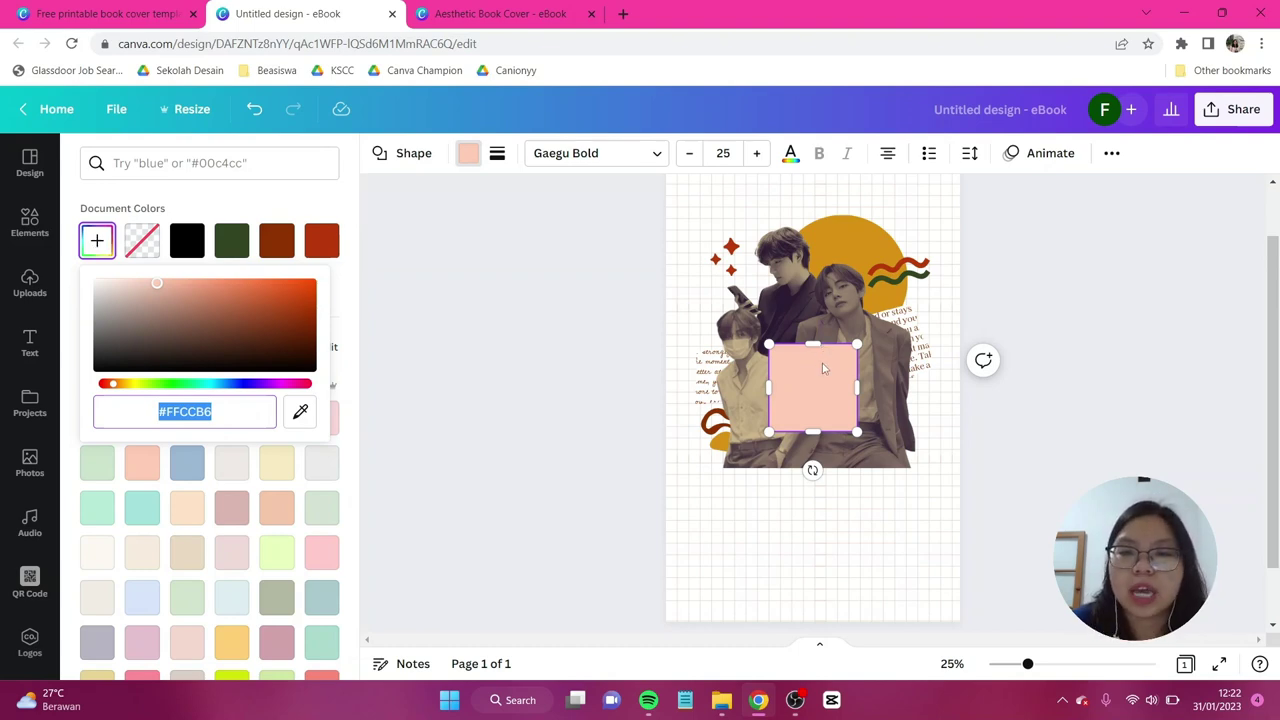
drag(823, 369, 925, 490)
drag(820, 586, 827, 592)
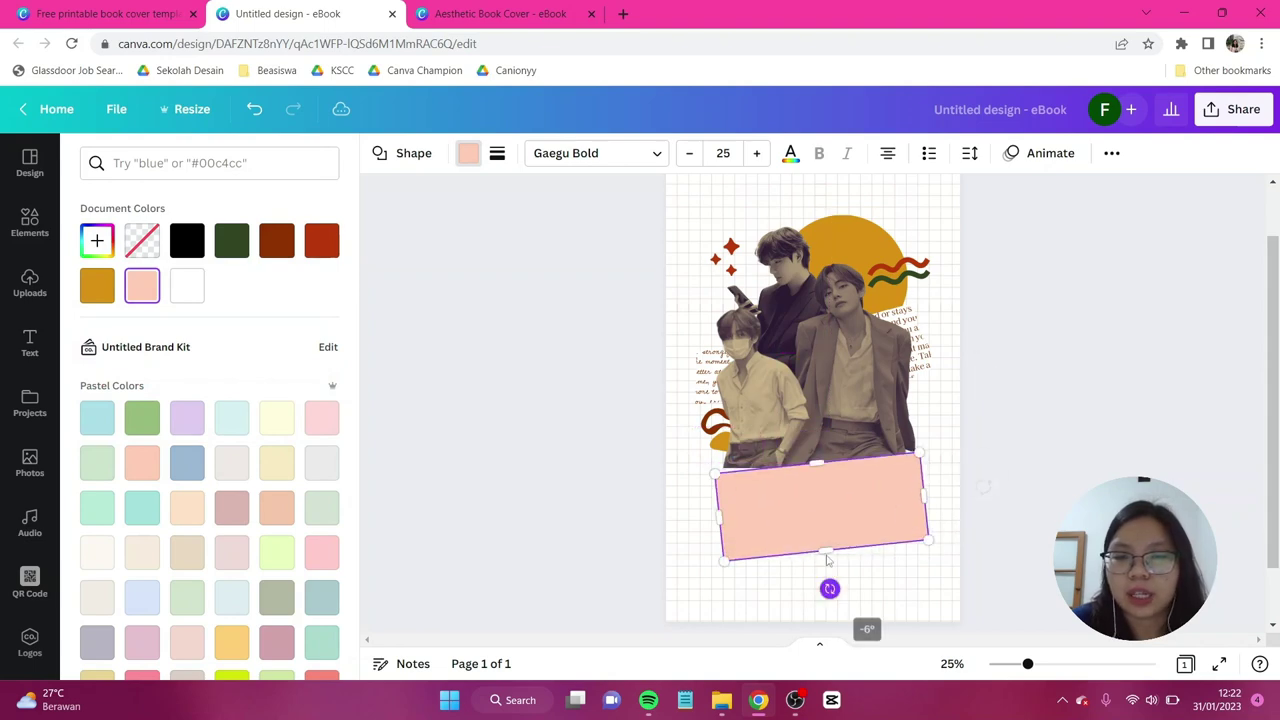
click(1014, 420)
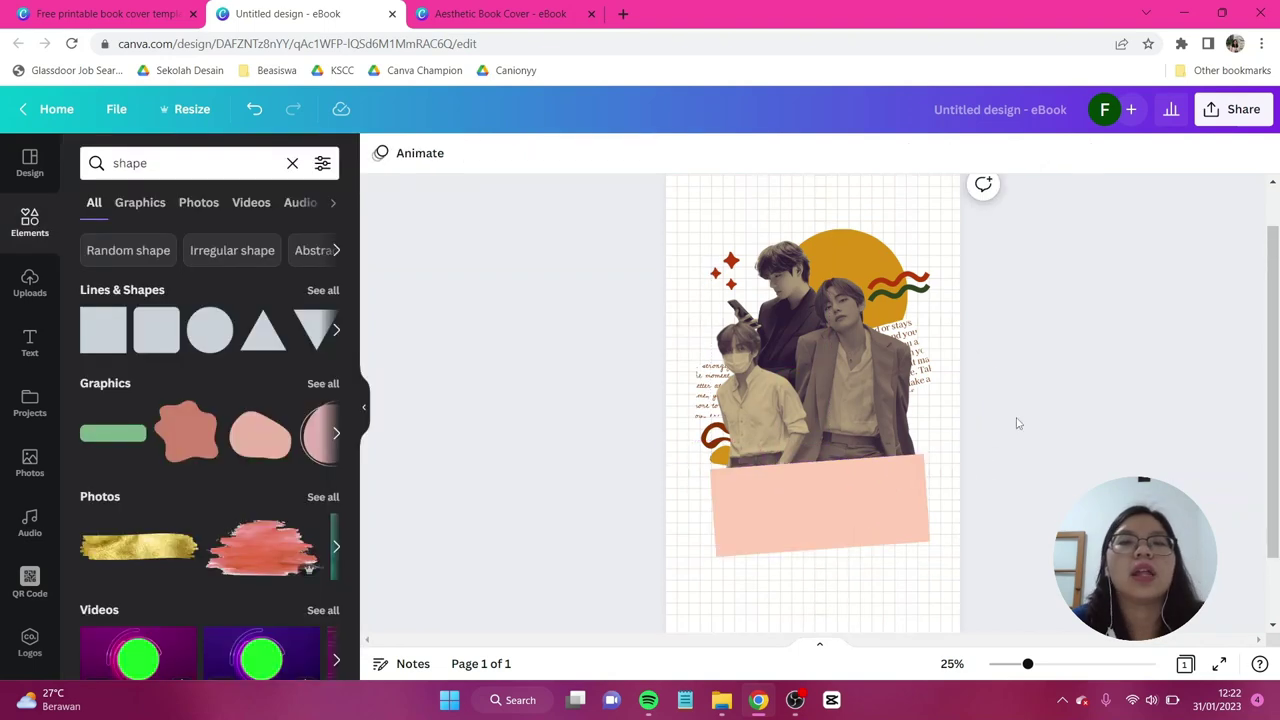
Add a heading text box reading "Catatan"
click(18, 344)
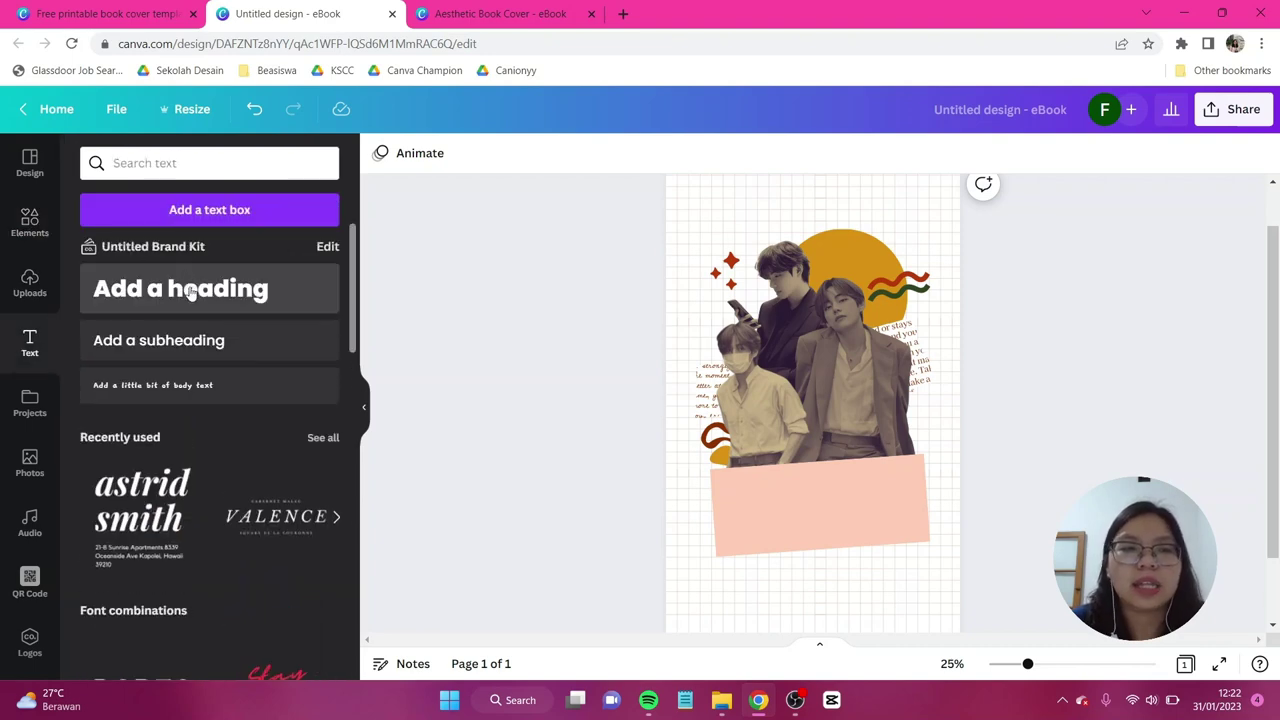
click(190, 290)
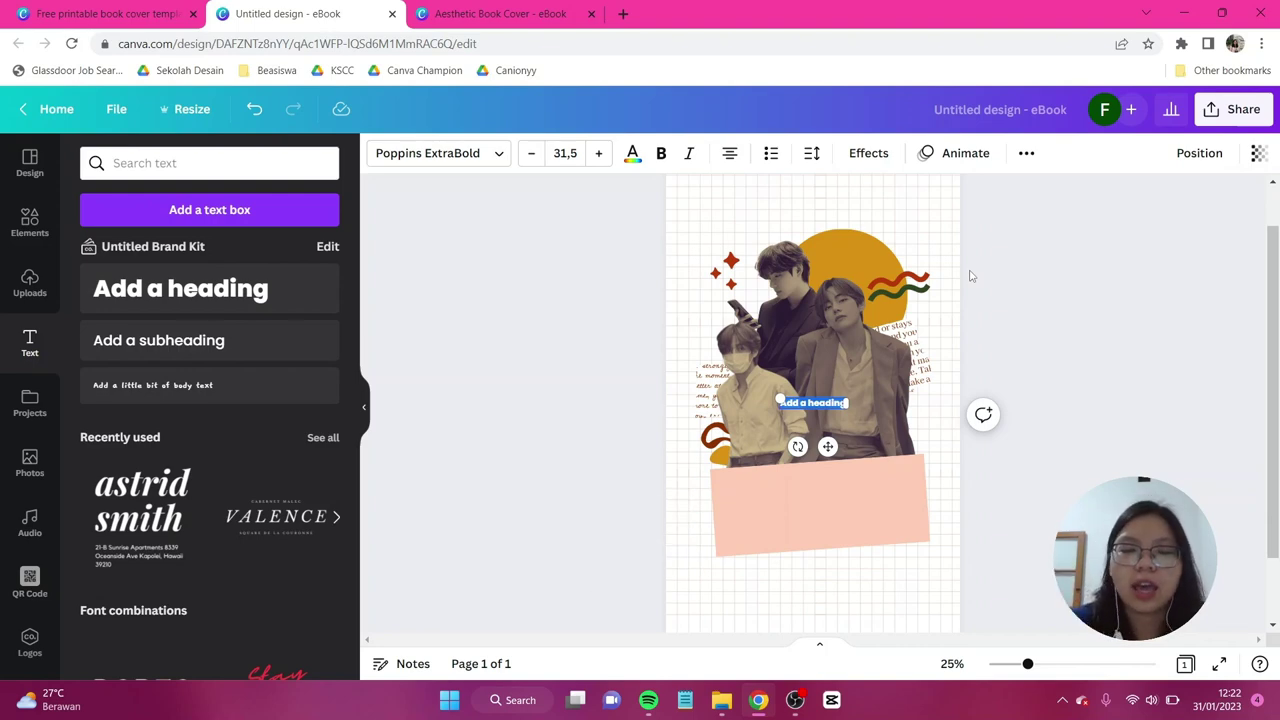
key(BackSpace)
text(Catatan)
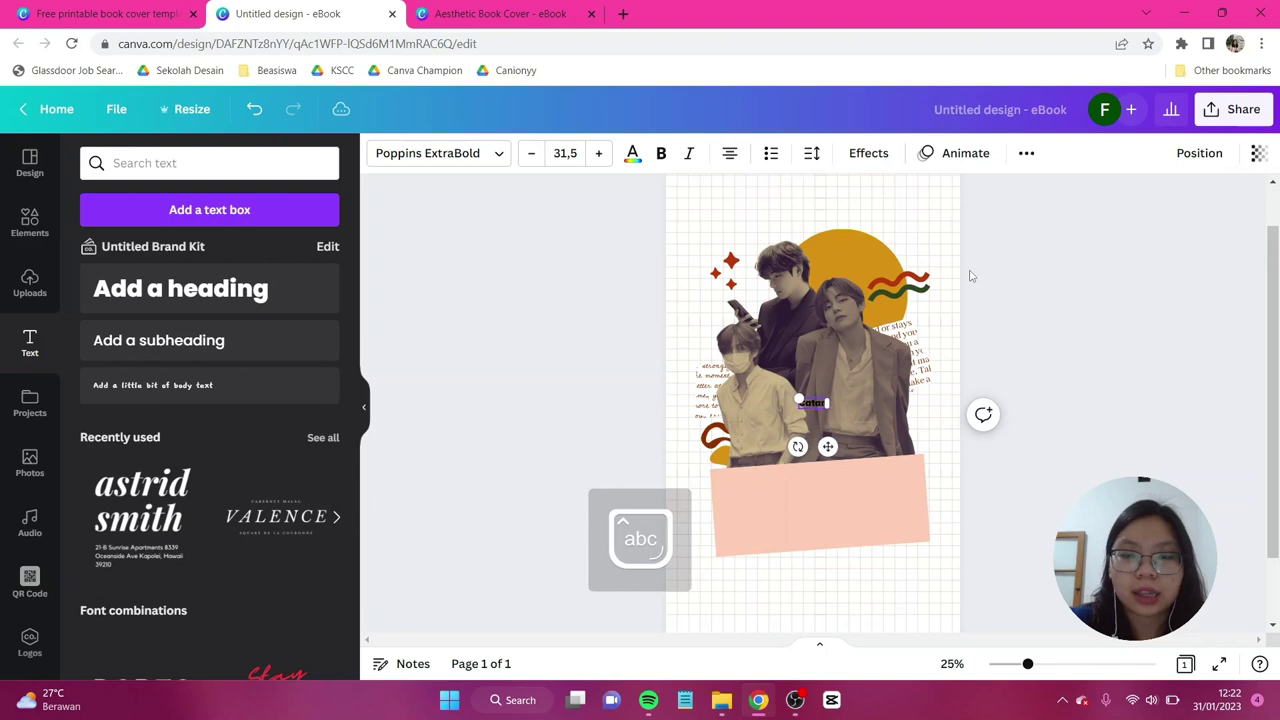
Set the Catatan heading's font to Droid Serif and its text colour to #8E3200
click(438, 153)
click(212, 162)
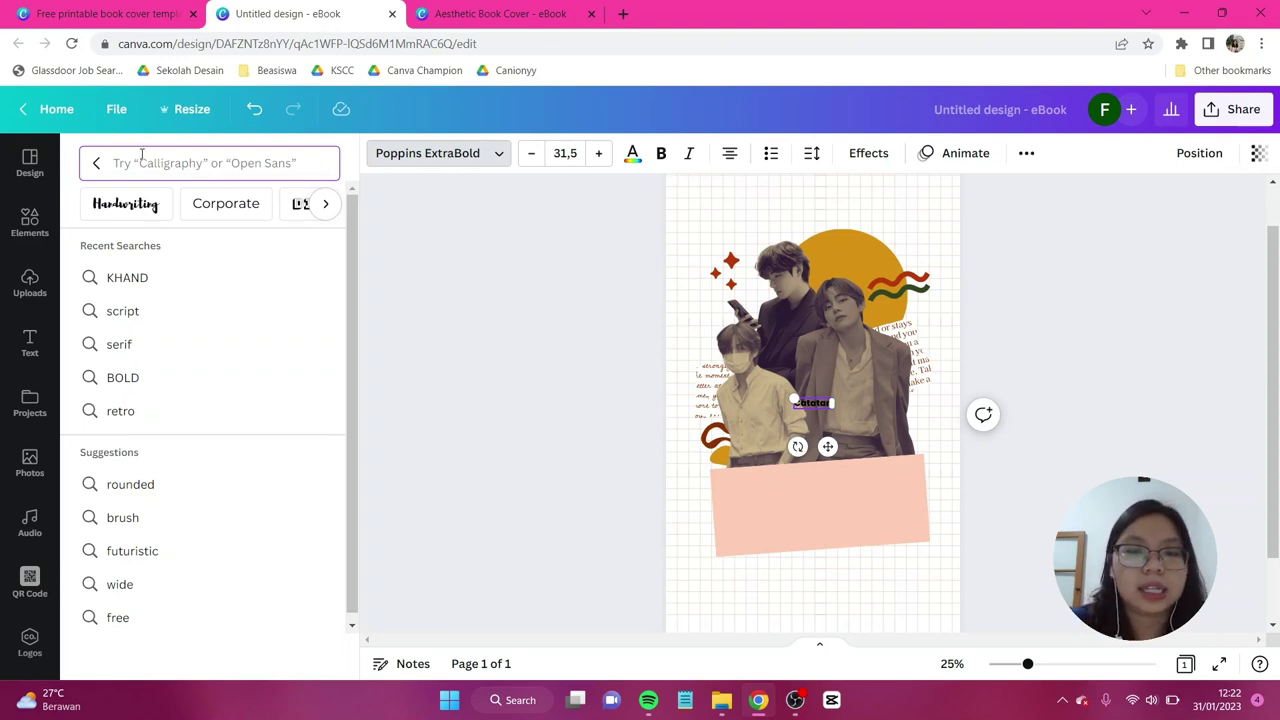
text(droid)
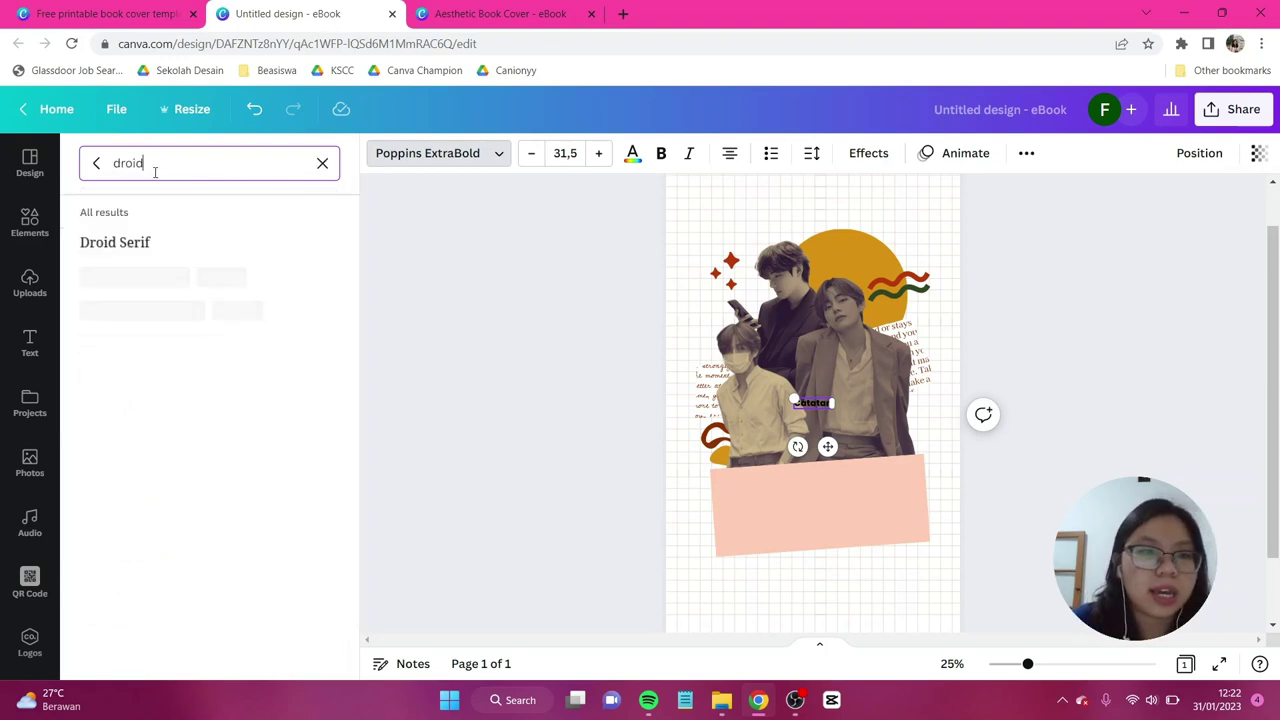
click(184, 246)
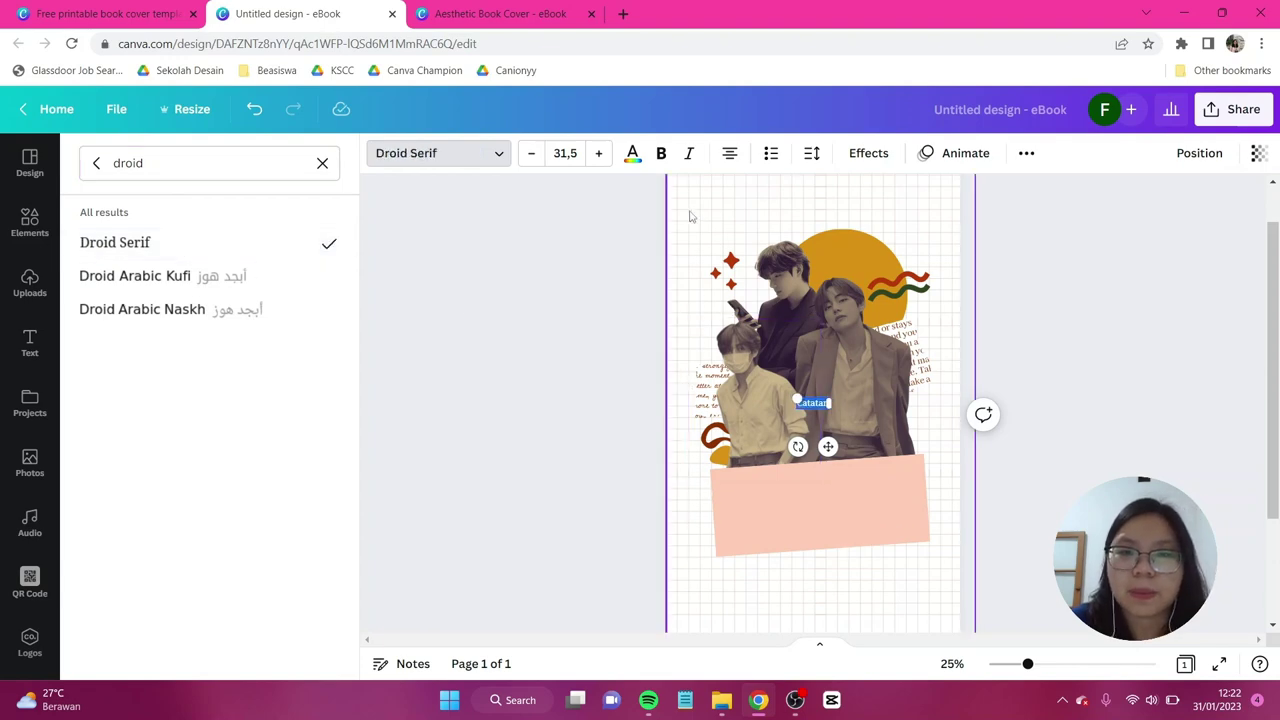
click(632, 153)
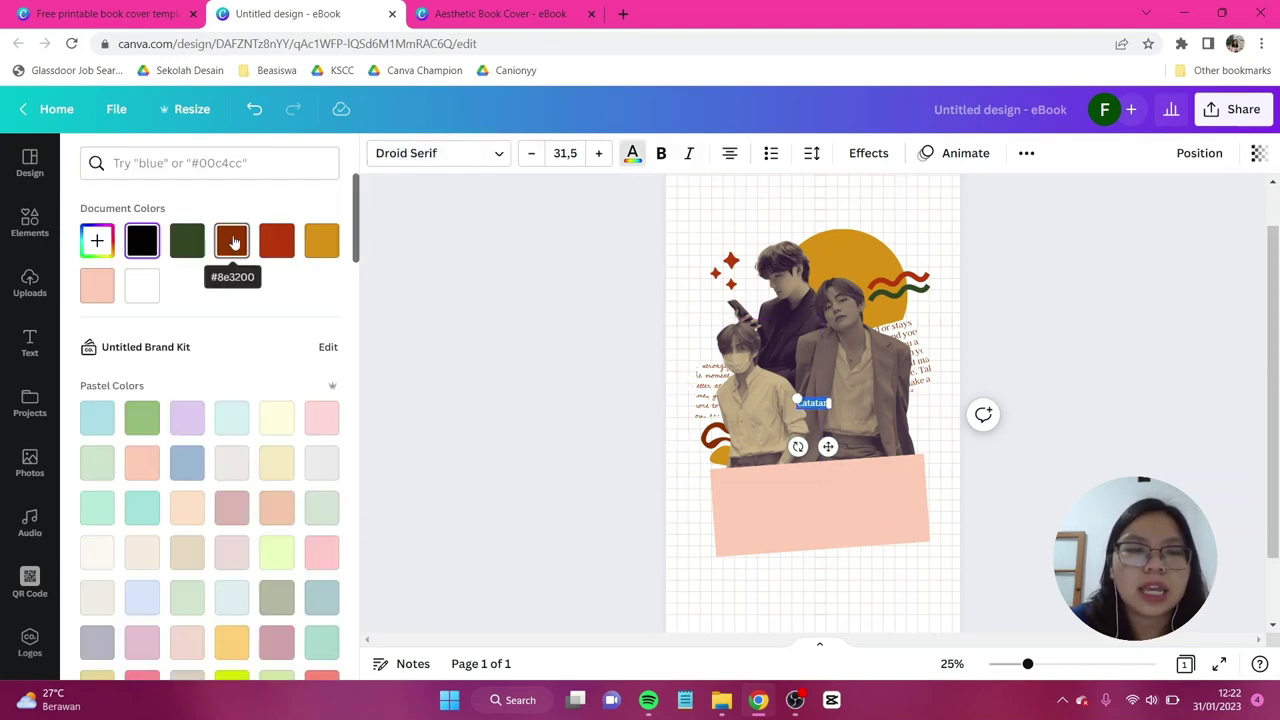
click(231, 240)
Enlarge the Catatan heading to font size 109 and convert it to uppercase
drag(832, 409, 908, 434)
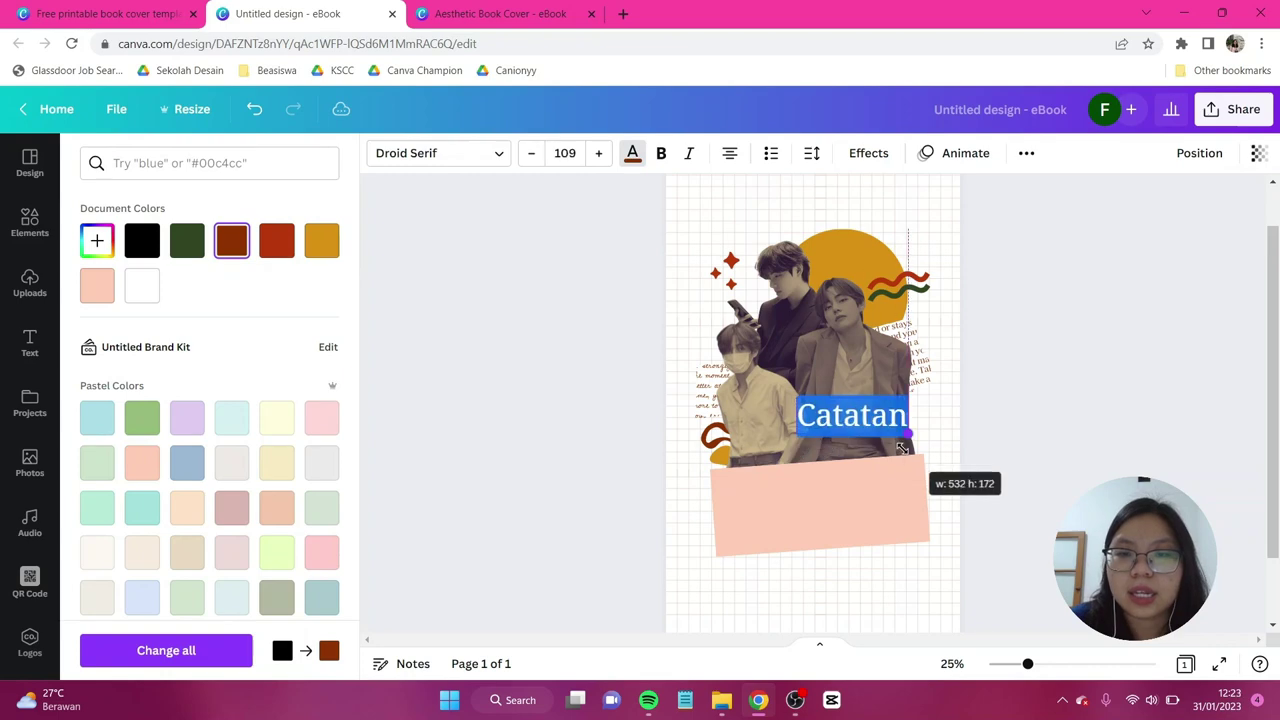
click(1026, 153)
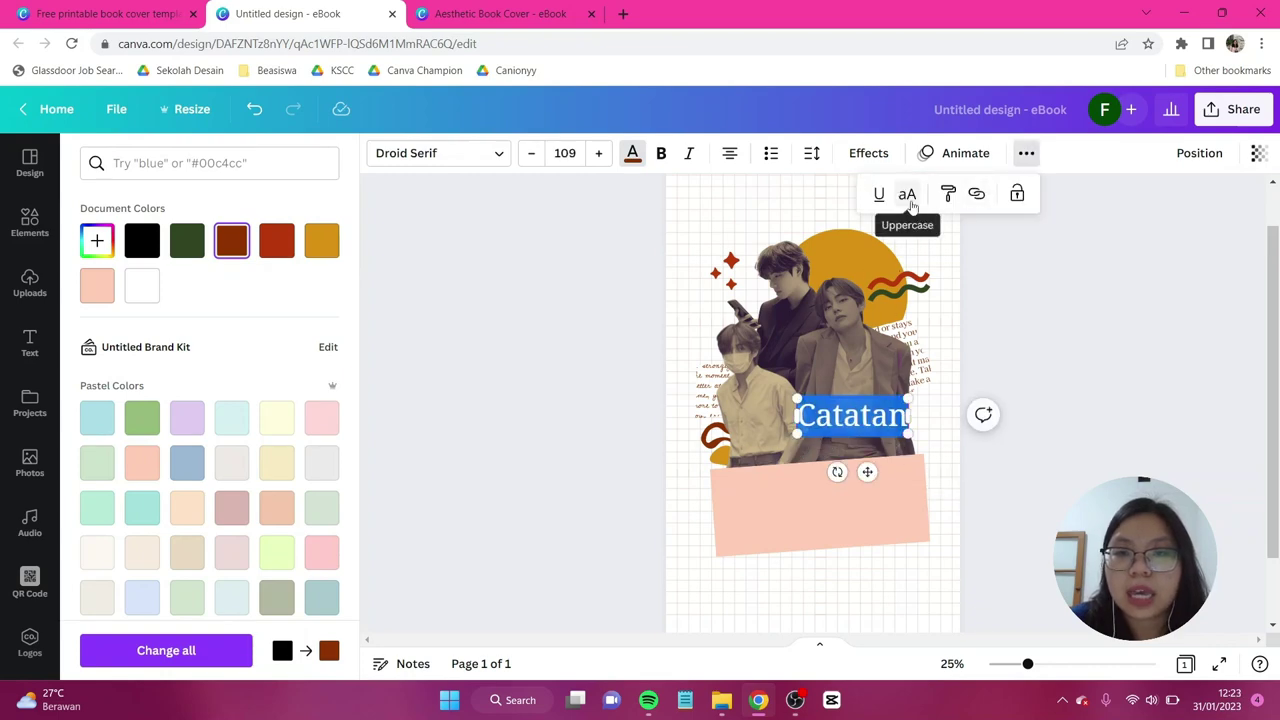
click(910, 200)
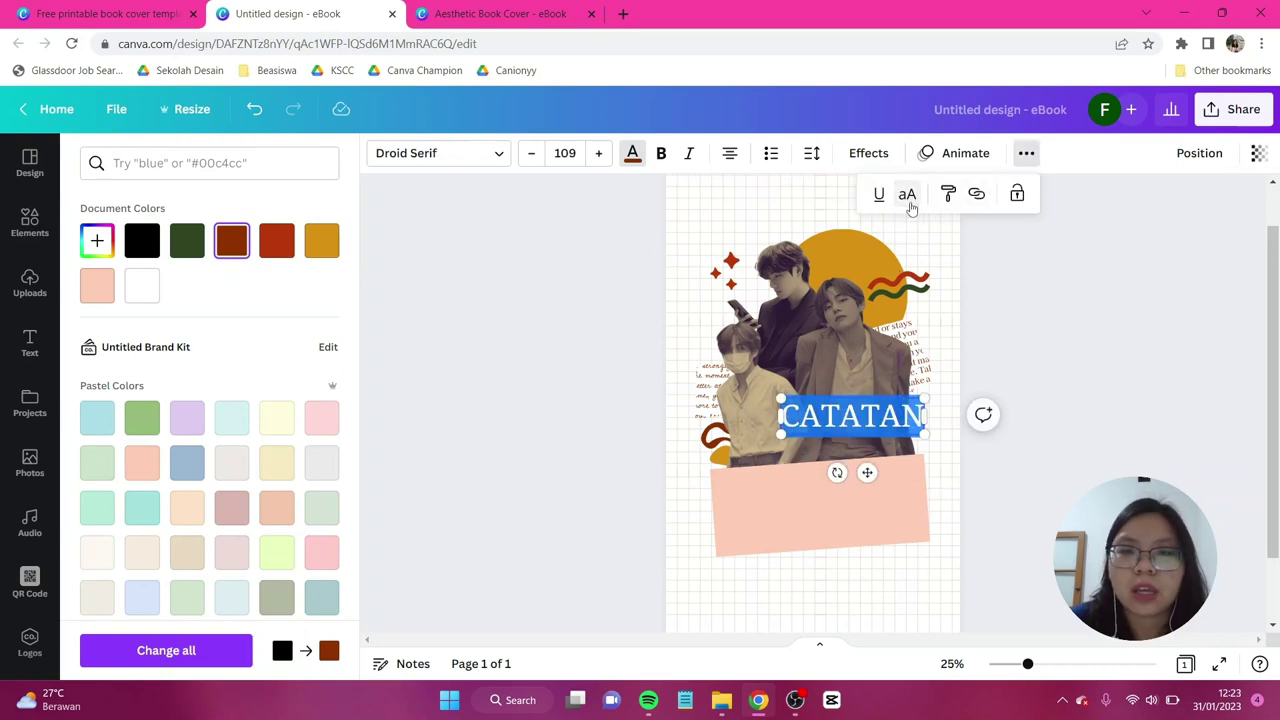
Give the CATATAN title a Shadow effect, then tilt it onto the peach rectangle and enlarge it to font size 149
click(866, 155)
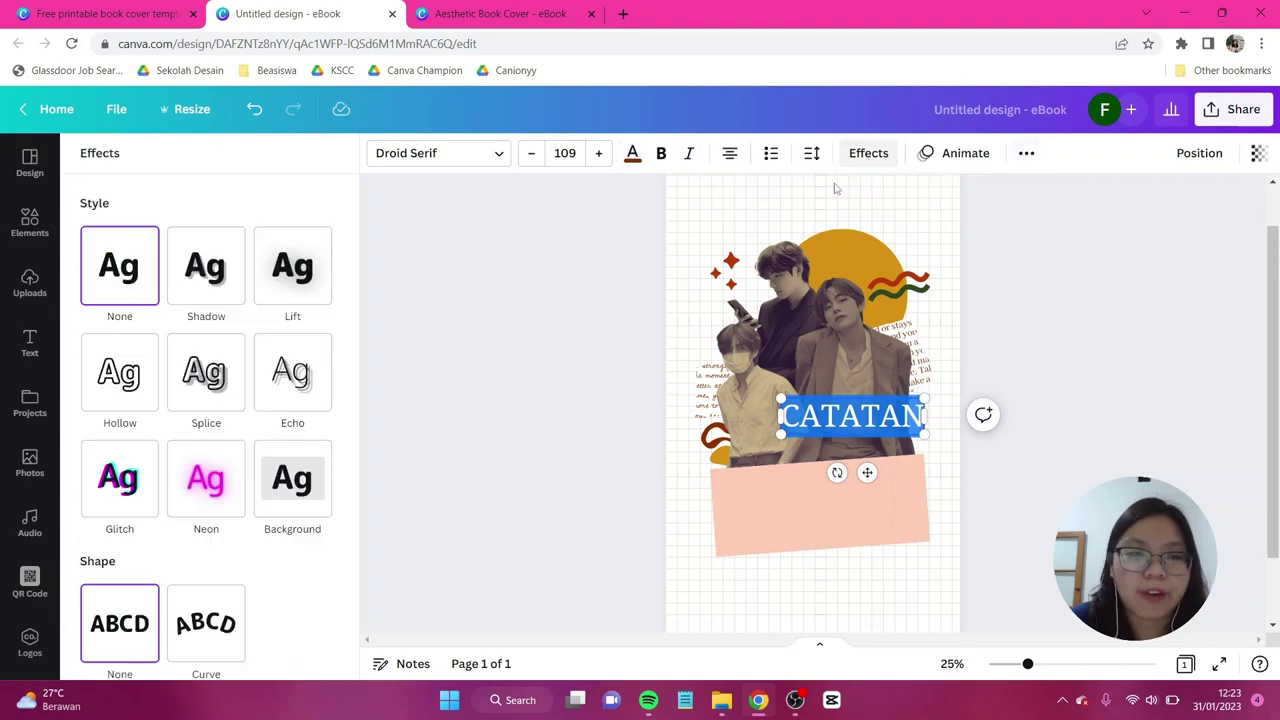
click(210, 277)
mouse_move(837, 472)
mouse_down()
mouse_move(839, 491)
mouse_move(843, 472)
mouse_up()
drag(857, 412, 803, 492)
drag(866, 517, 920, 533)
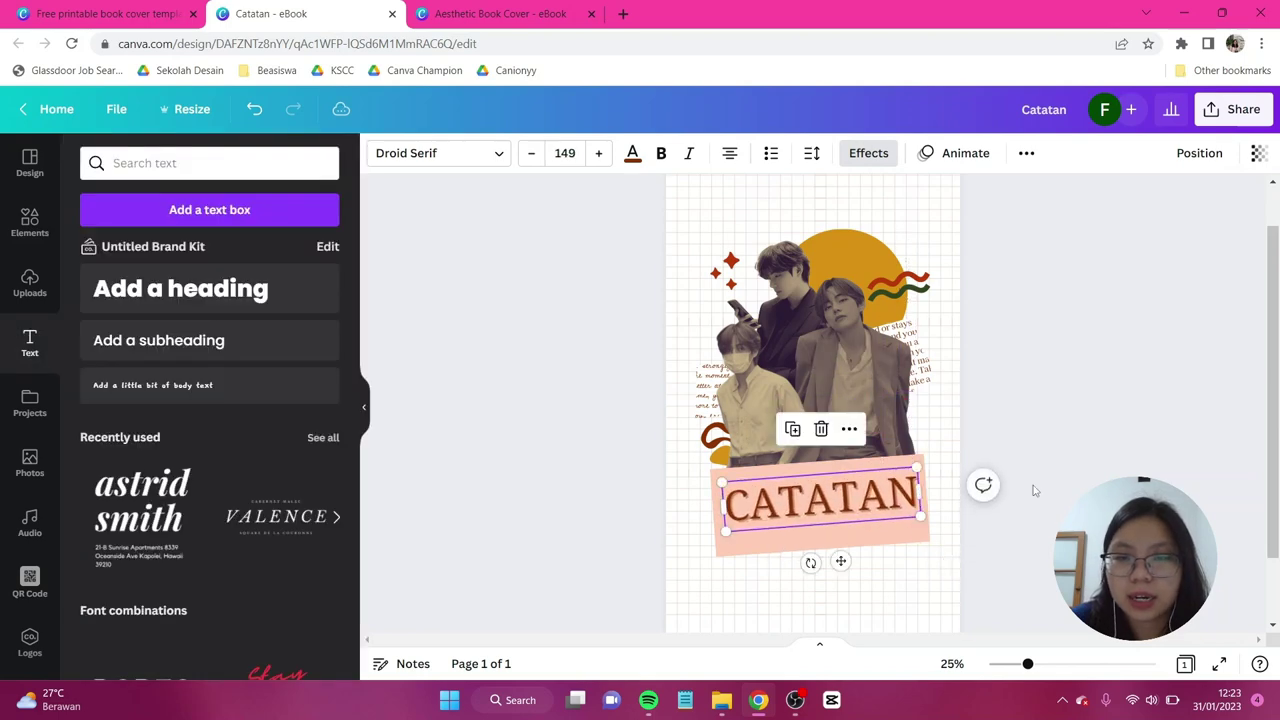
Make the CATATAN title bold and italic
click(662, 153)
key(Escape)
click(878, 497)
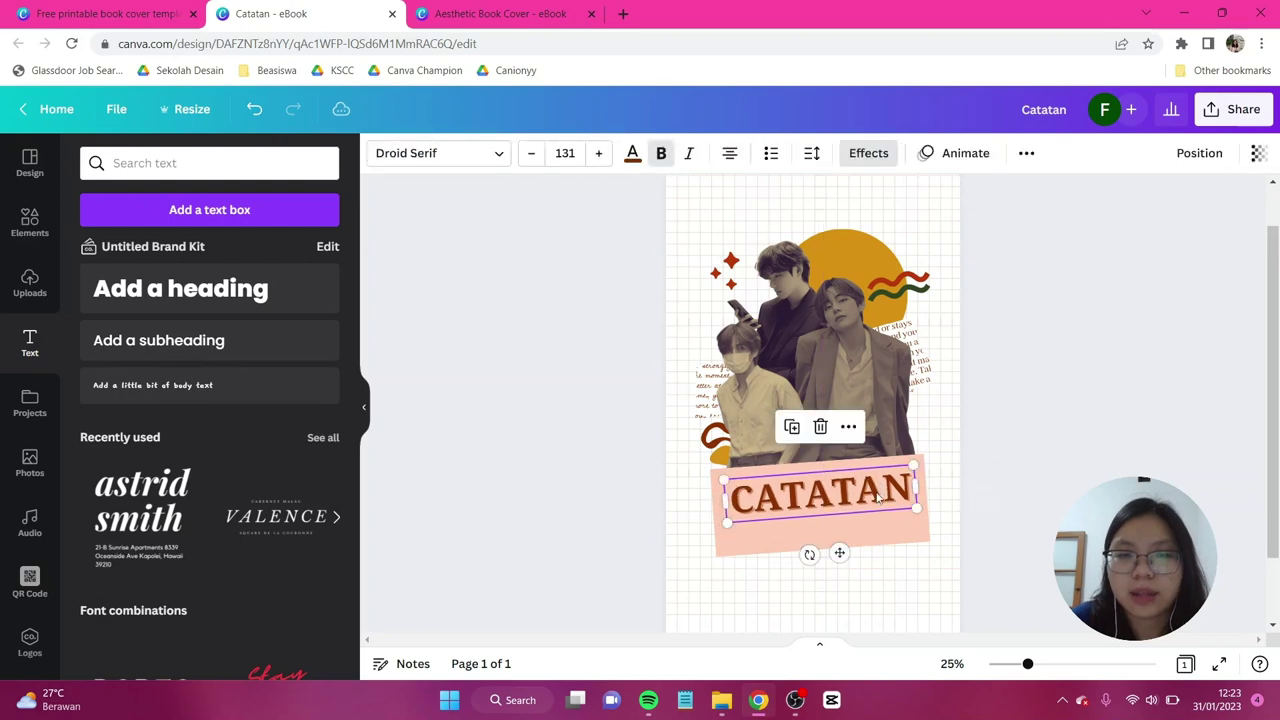
click(689, 154)
click(1044, 421)
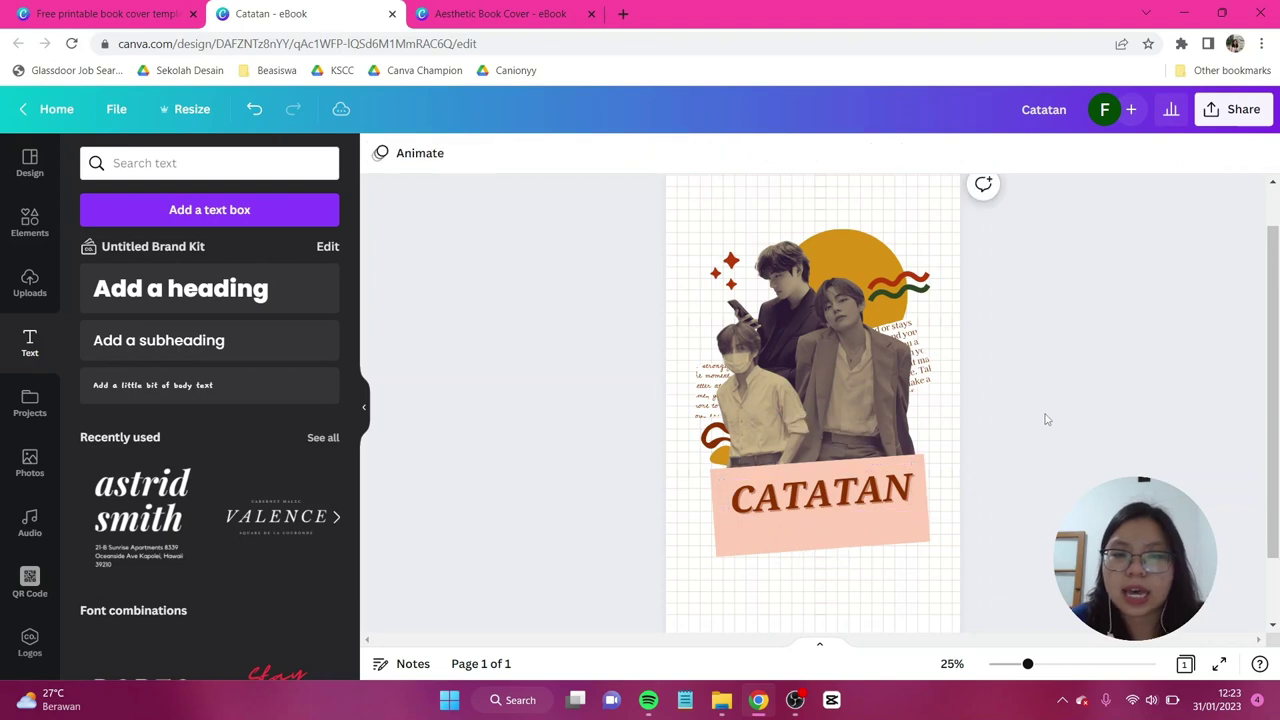
Duplicate the CATATAN title directly below it, change the copy to BUCIN, and enlarge it to match the title's width
click(860, 497)
drag(860, 498, 857, 527)
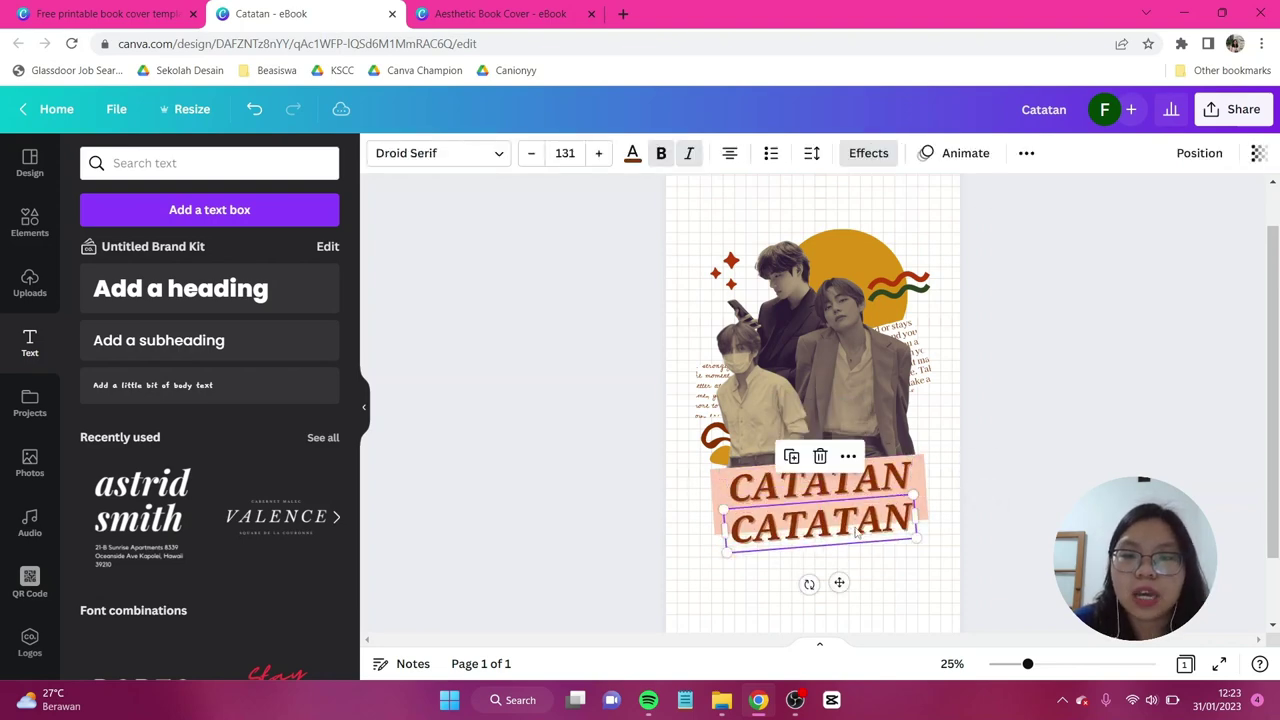
double_click(858, 527)
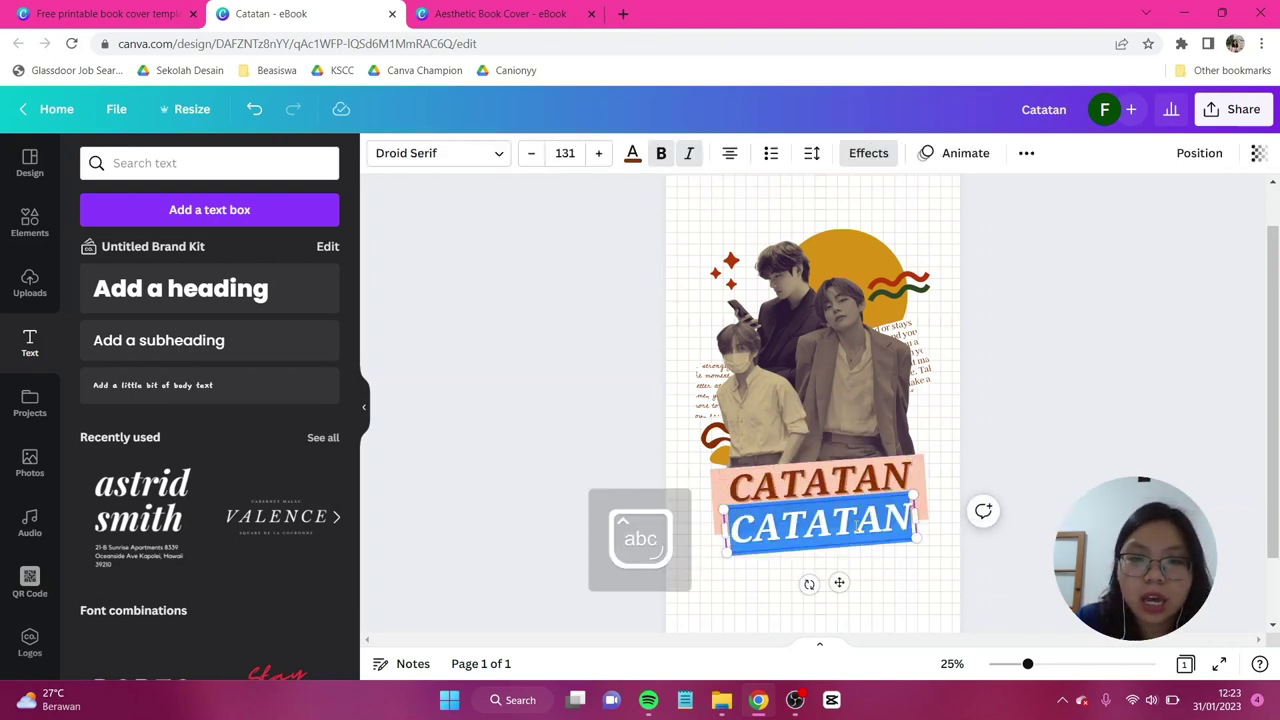
key(Caps_Lock)
text(BUCIN)
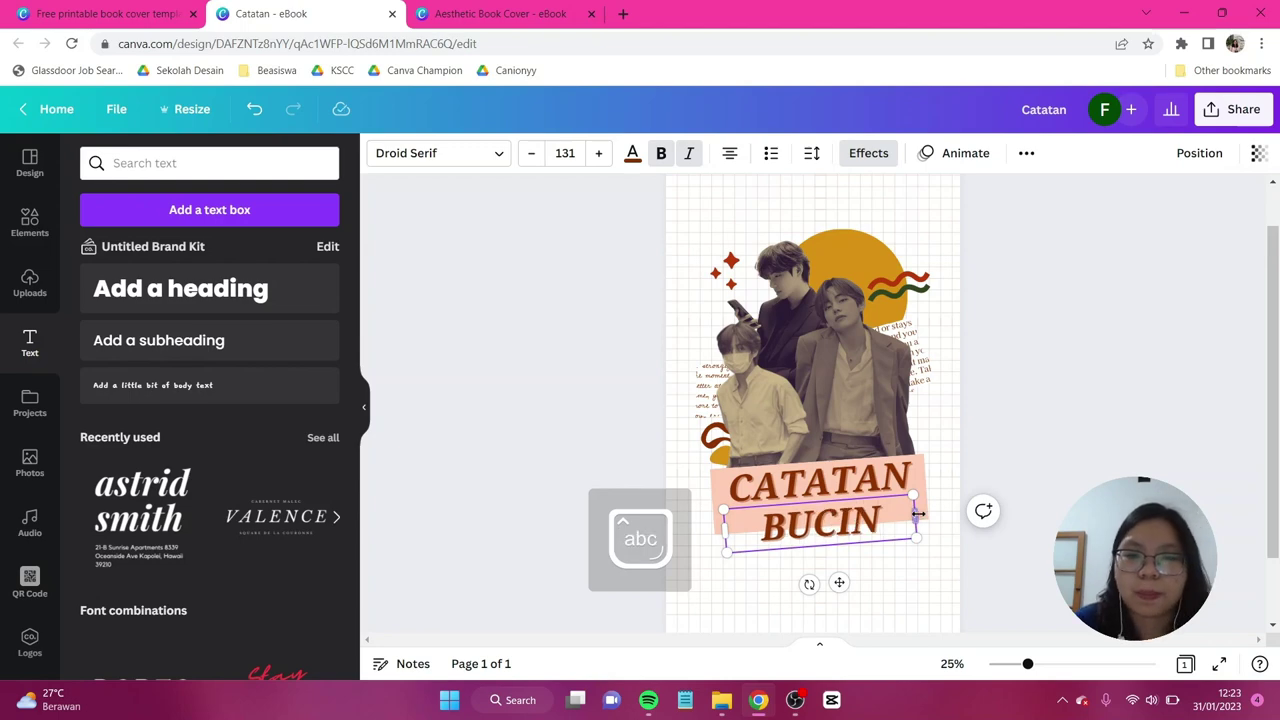
drag(918, 513, 912, 561)
click(1031, 527)
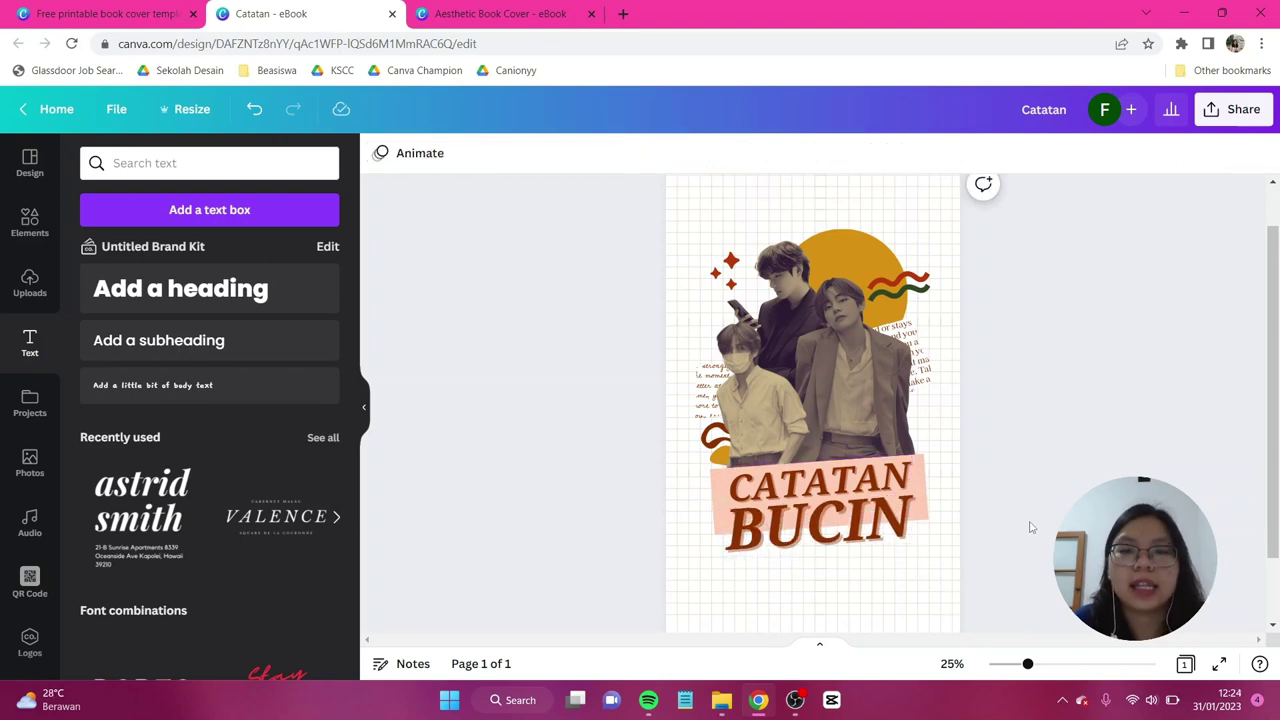
Add a heading text box containing the character's name for the title's third line
click(170, 290)
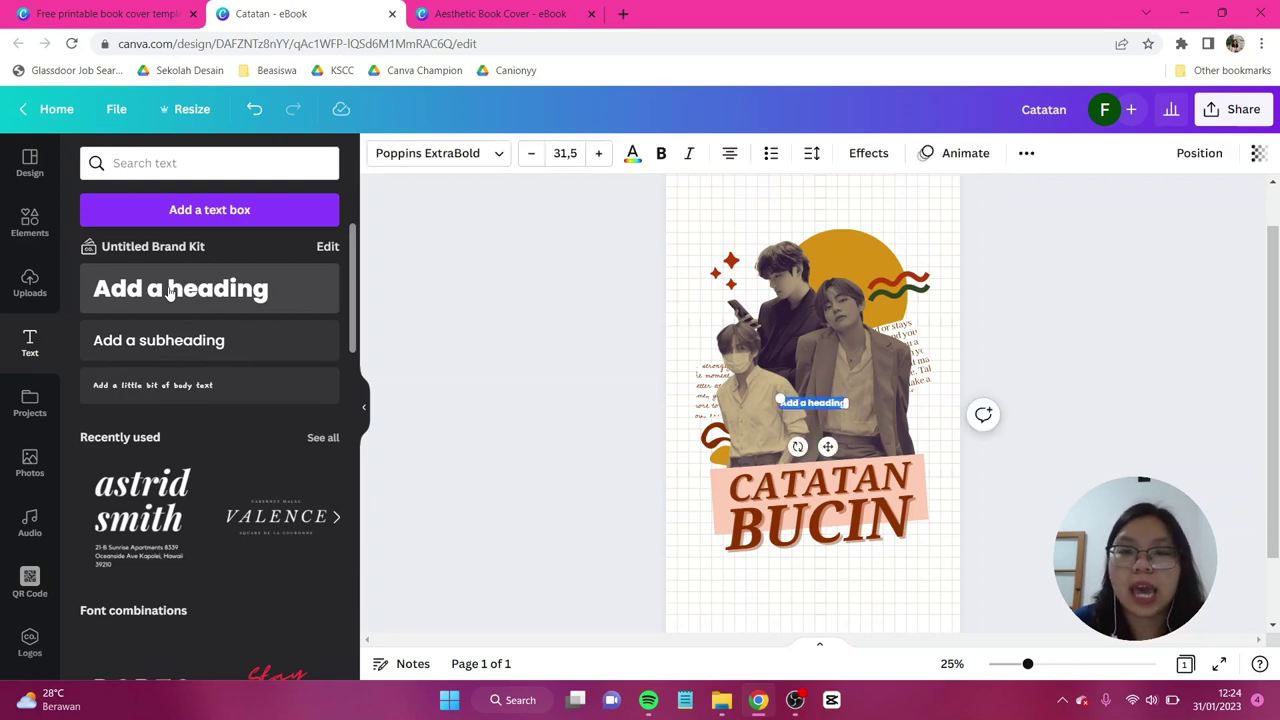
key(Caps_Lock)
key(Caps_Lock)
key(BackSpace)
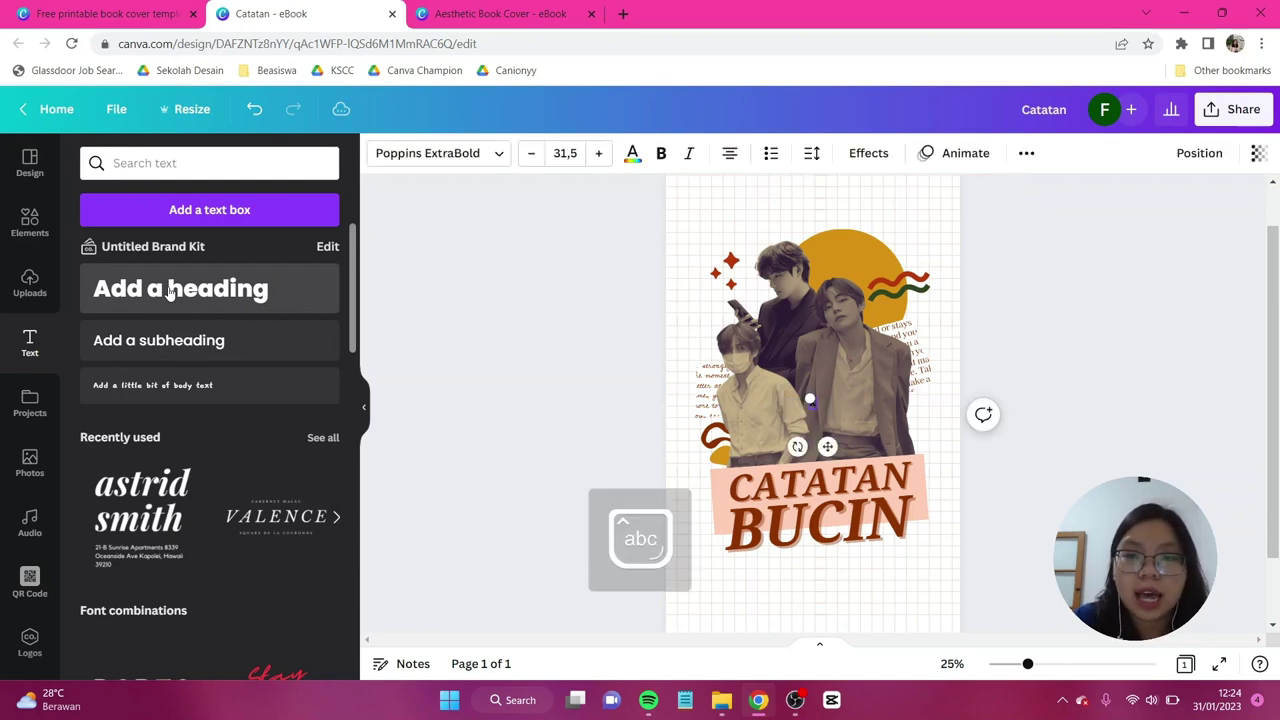
text(Layang)
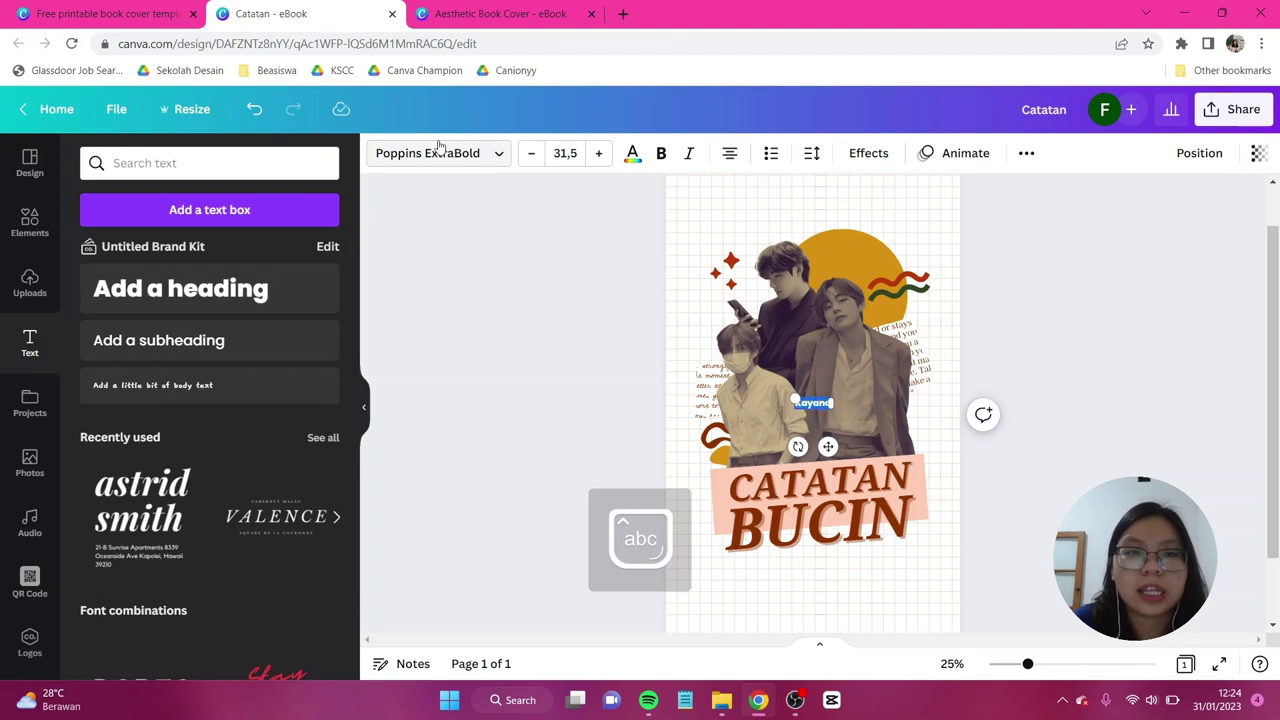
Set the character name heading's font to Le Jour Script
click(428, 153)
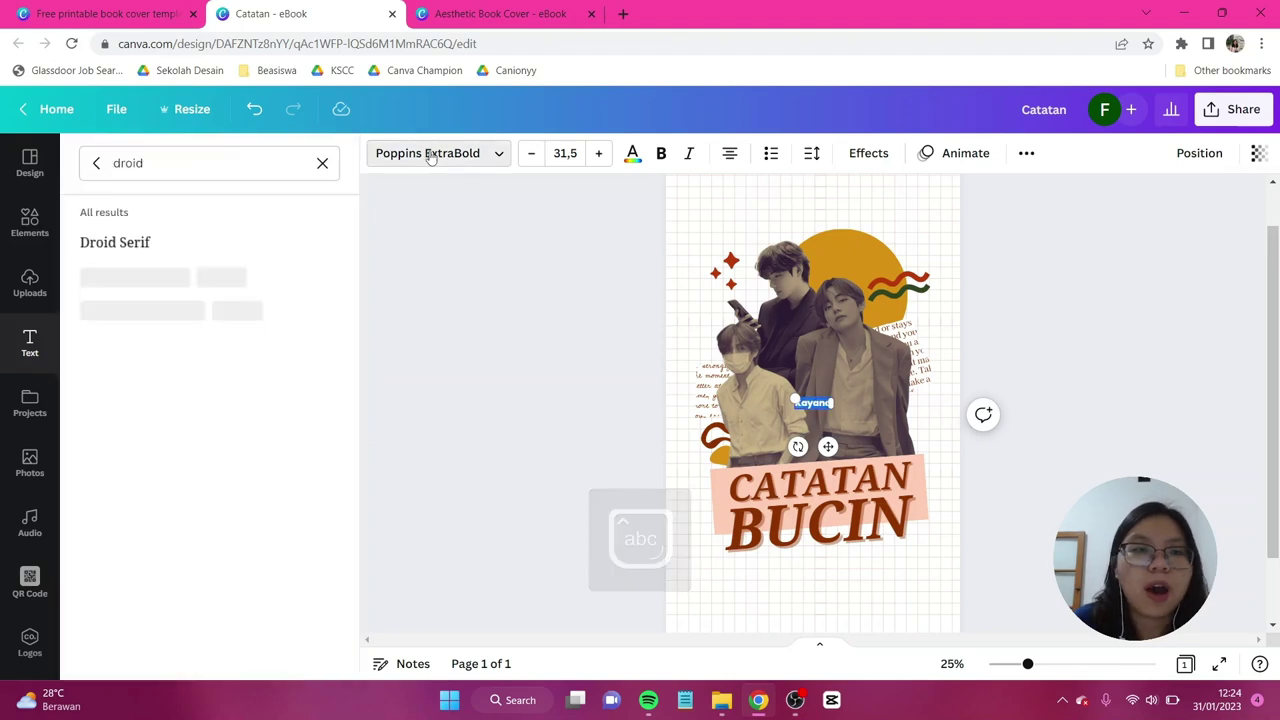
click(93, 165)
click(151, 166)
text(s)
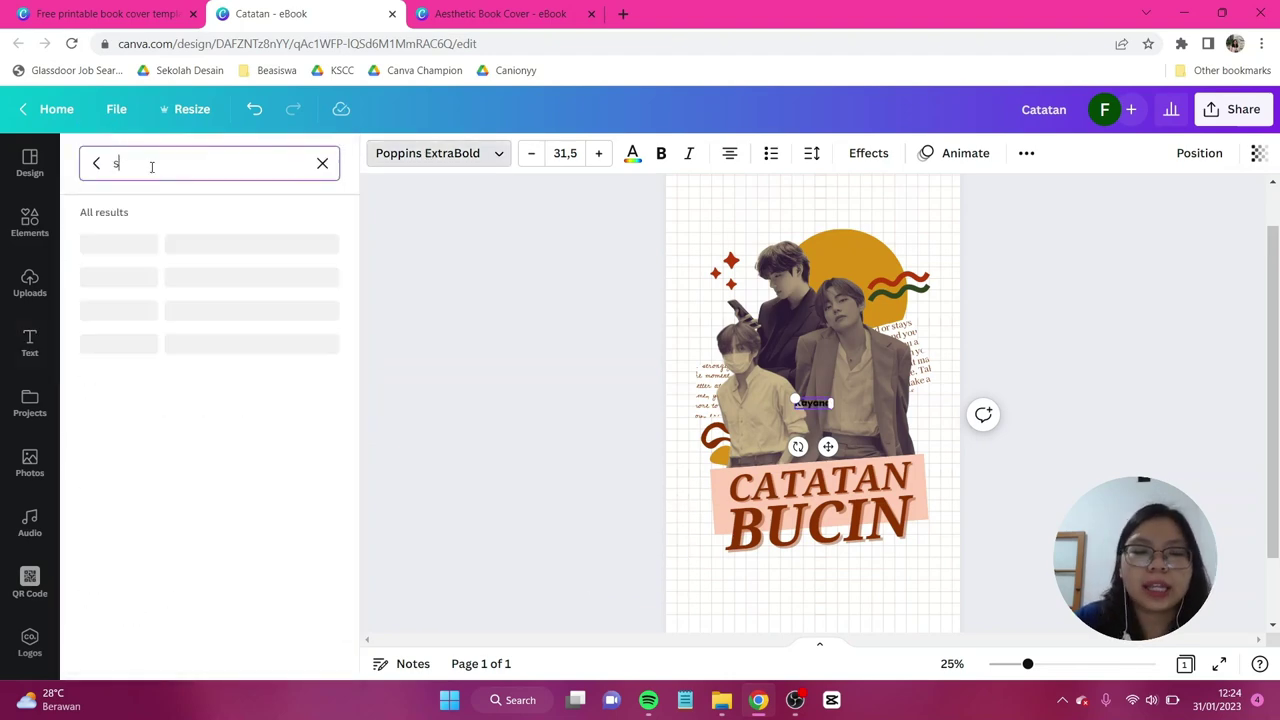
key(BackSpace)
text(le jour)
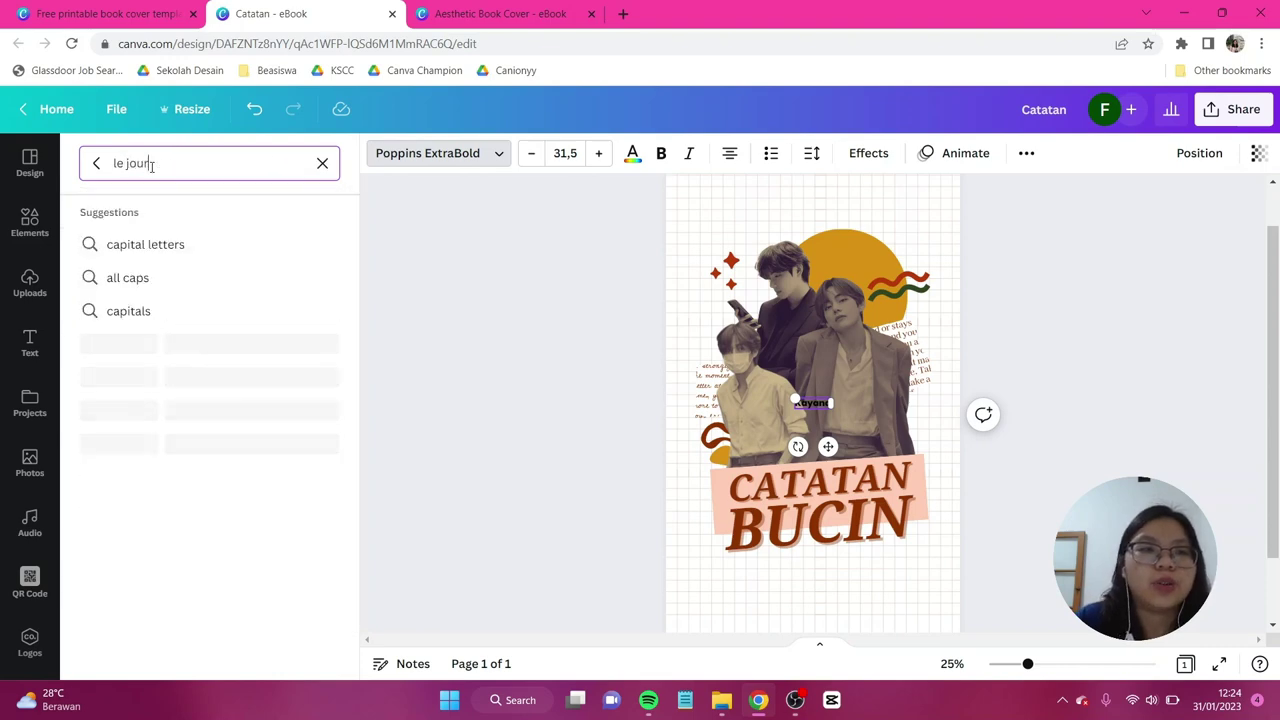
click(150, 383)
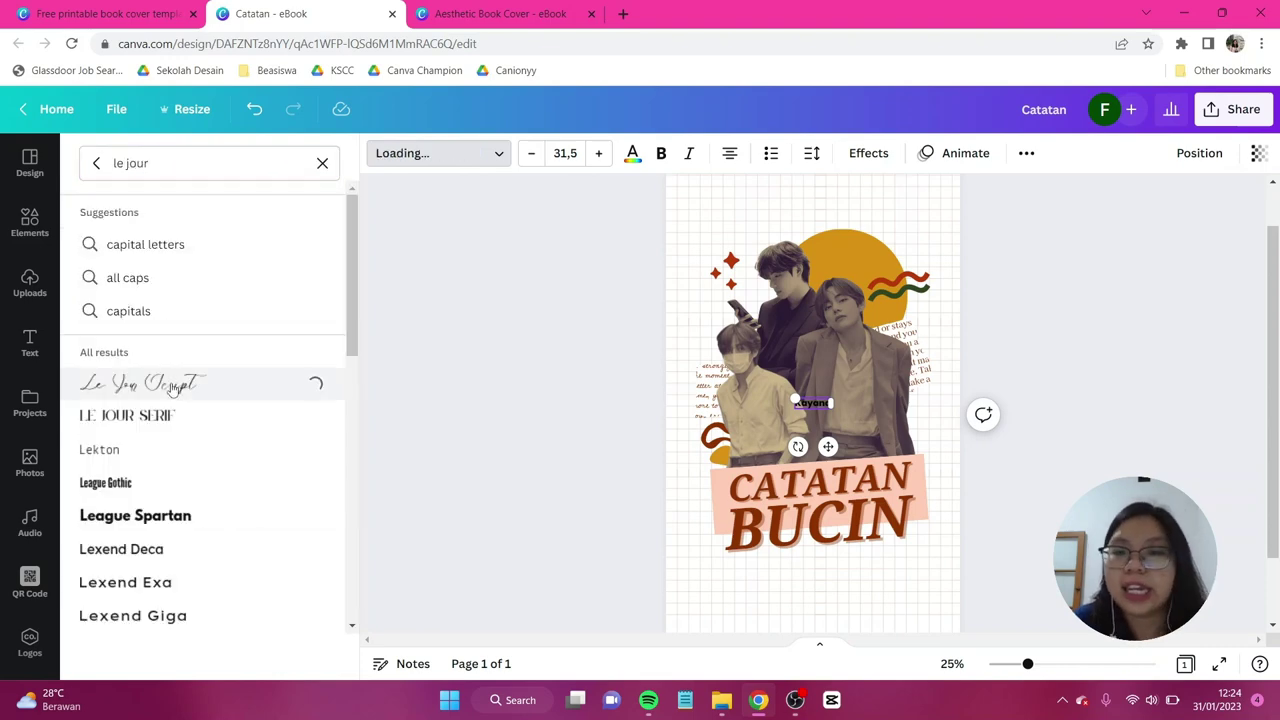
Colour the script name red, enlarge it to font size 154, and place it tilted just below BUCIN
click(633, 156)
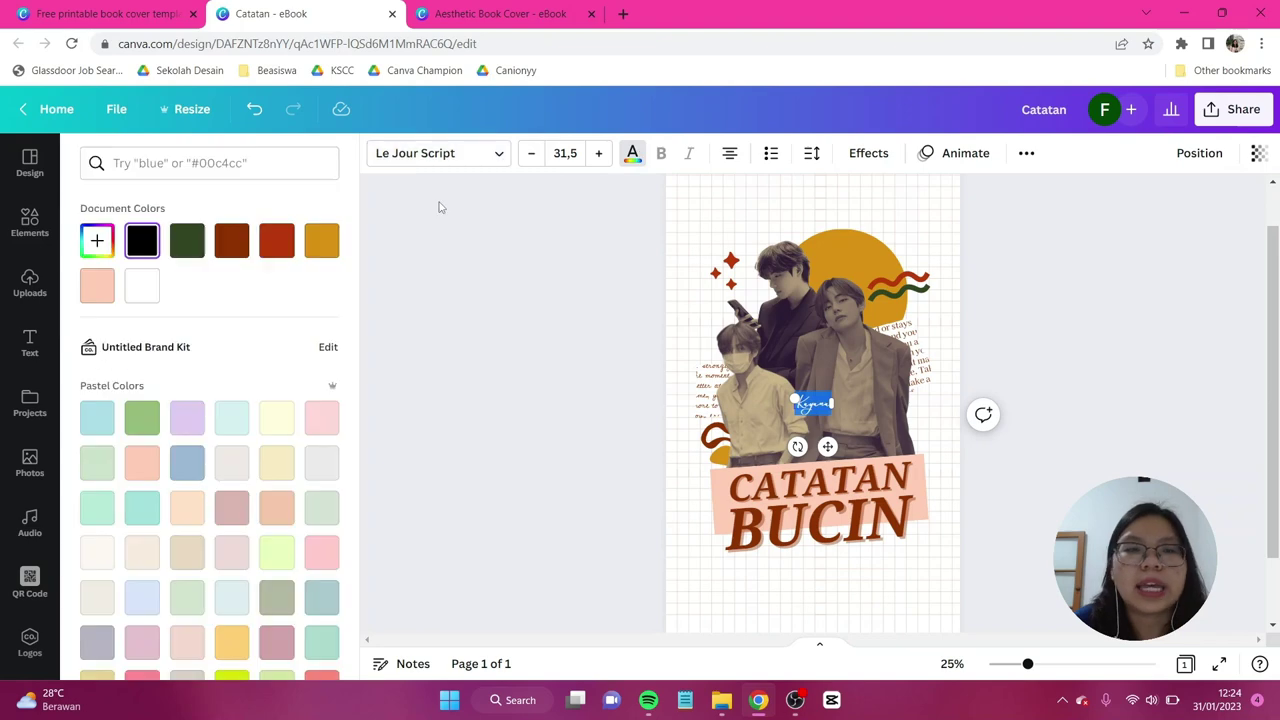
click(277, 247)
drag(833, 412, 976, 448)
drag(872, 487, 884, 492)
drag(930, 428, 862, 569)
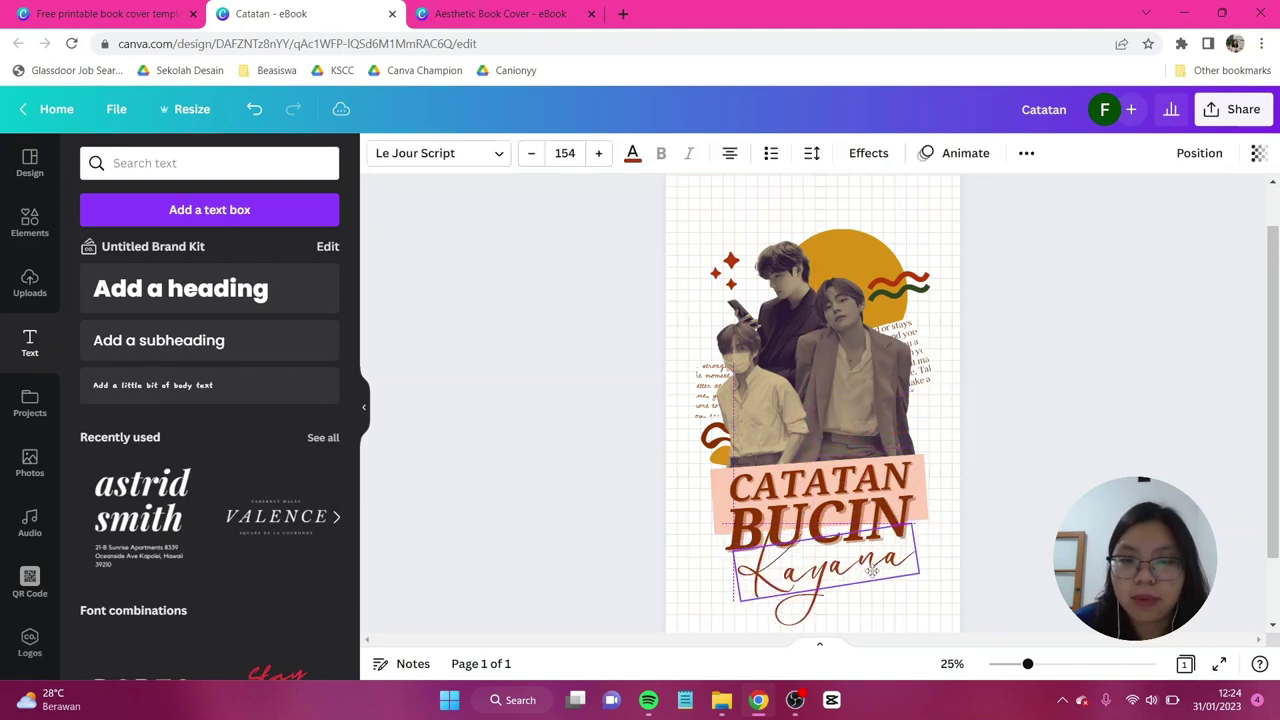
click(1021, 483)
Select all the cover elements together, scale them down slightly, and reposition the group on the page
scroll(1021, 483, down, 2)
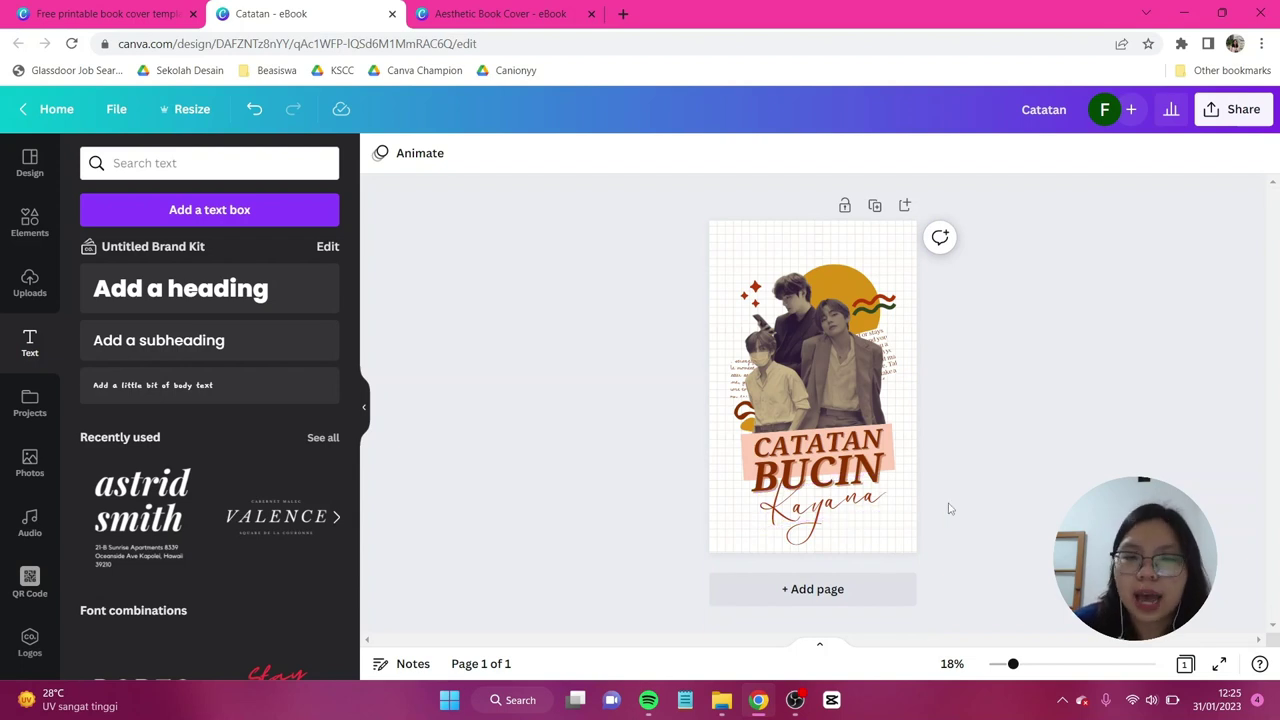
drag(966, 525, 718, 262)
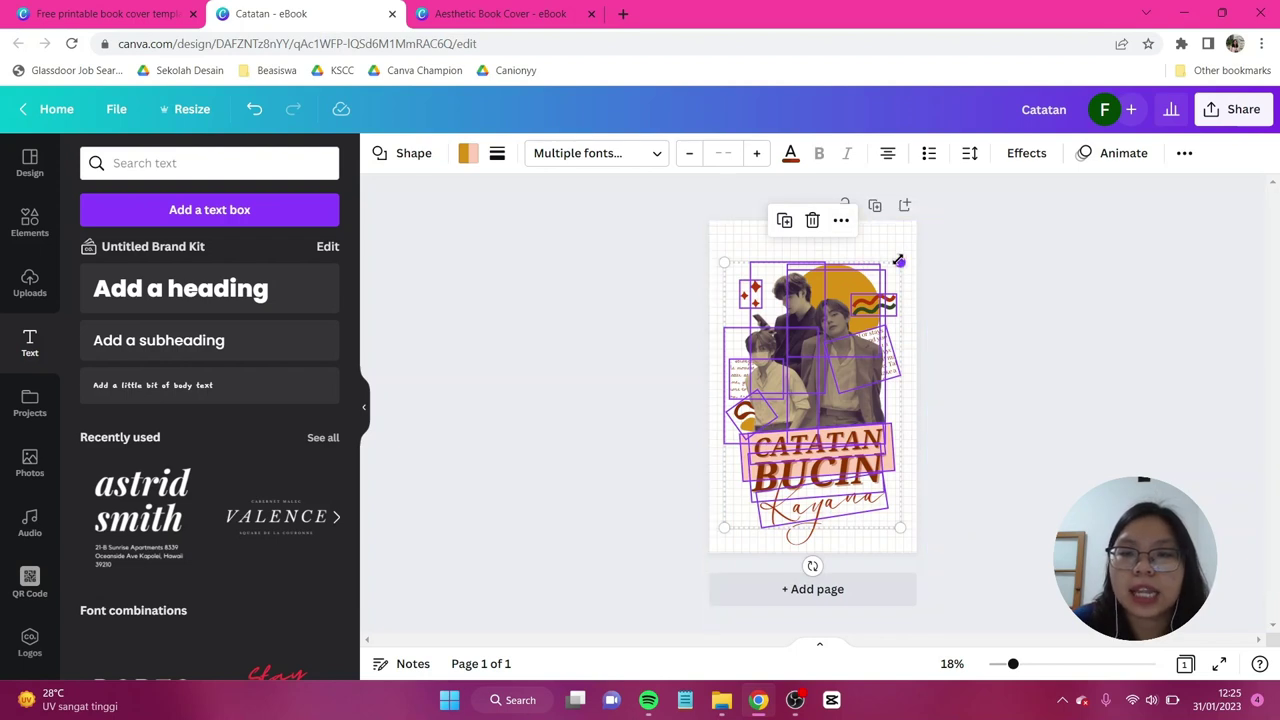
drag(899, 260, 885, 282)
drag(850, 349, 850, 339)
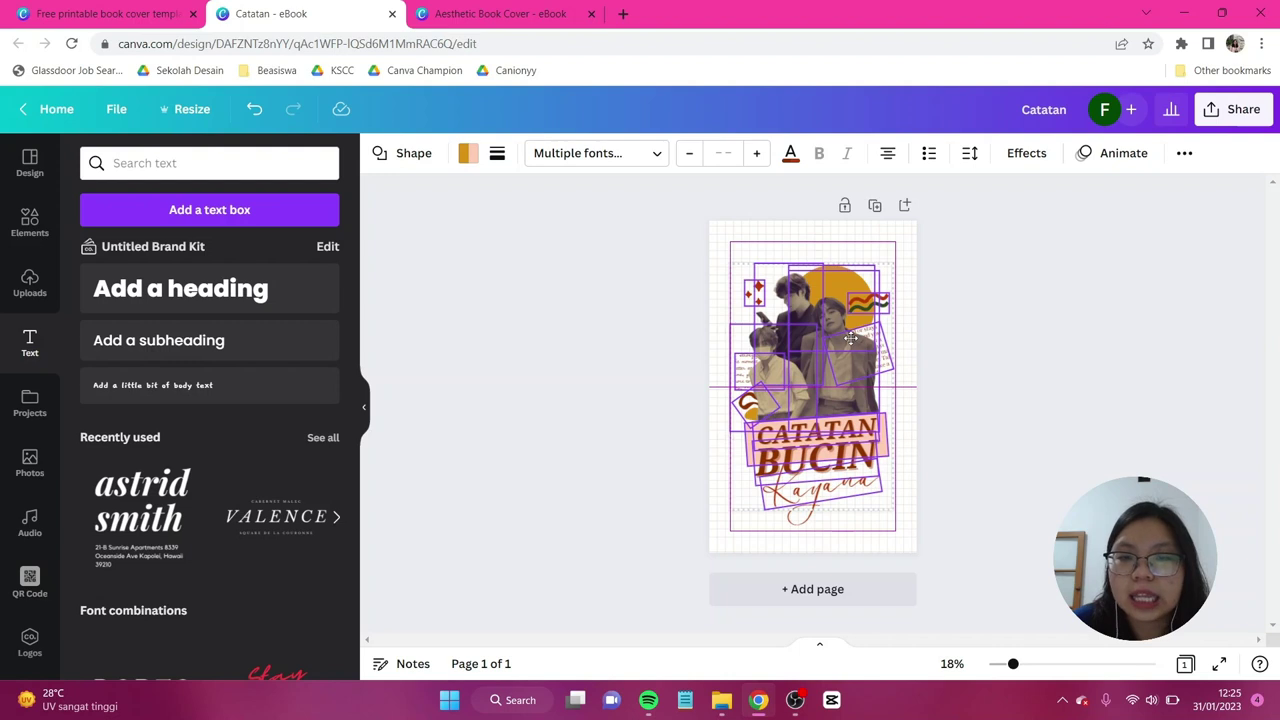
click(1068, 345)
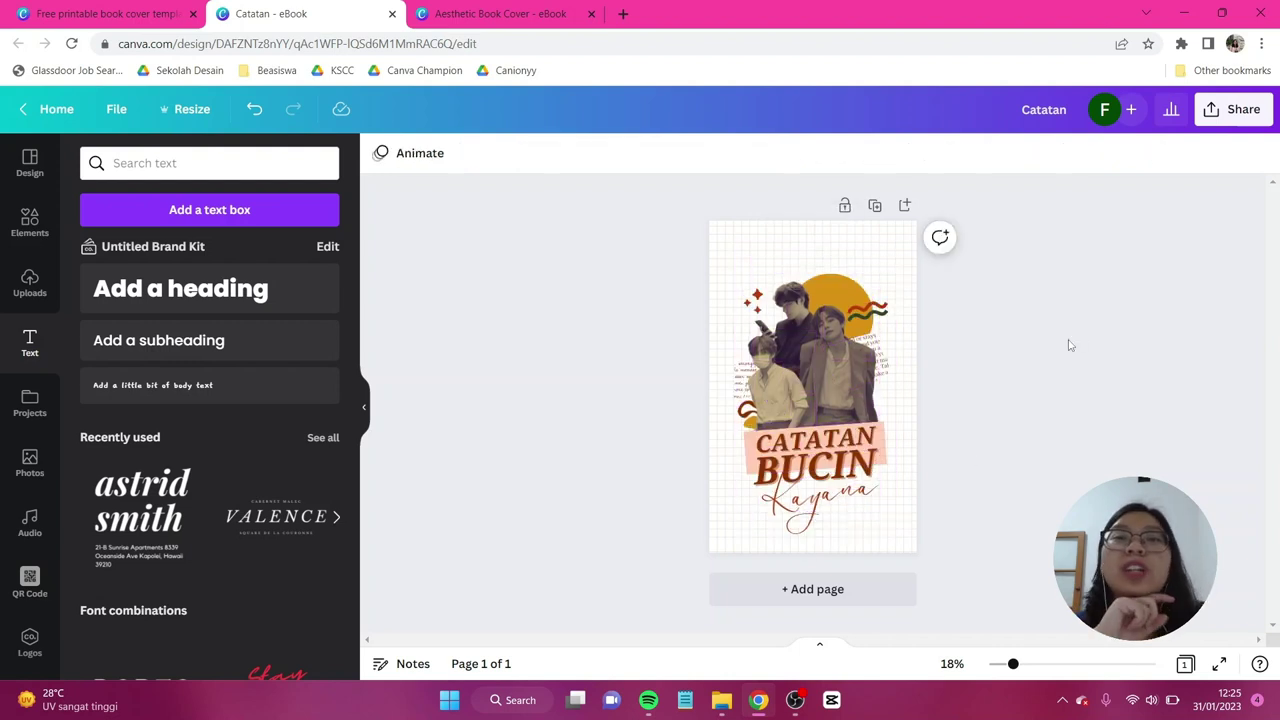
Add a subheading reading "A Fanfiction By" in the Droid Serif font
click(201, 344)
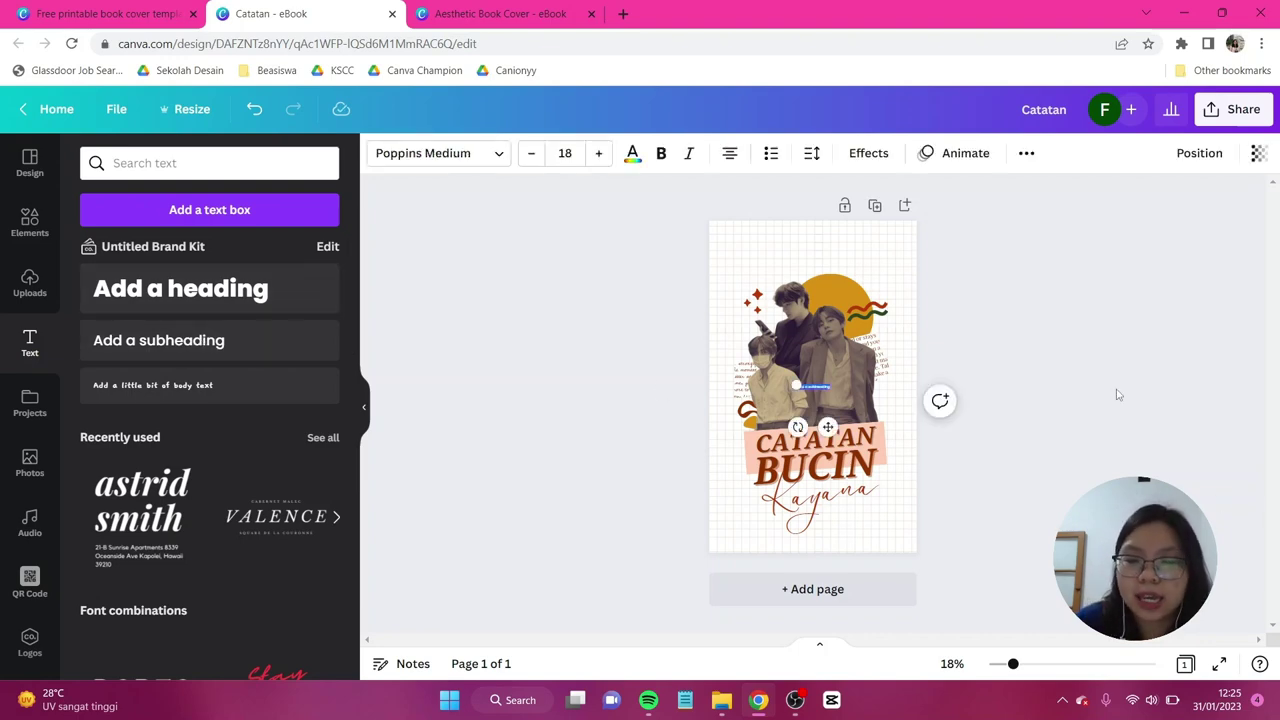
key(Return)
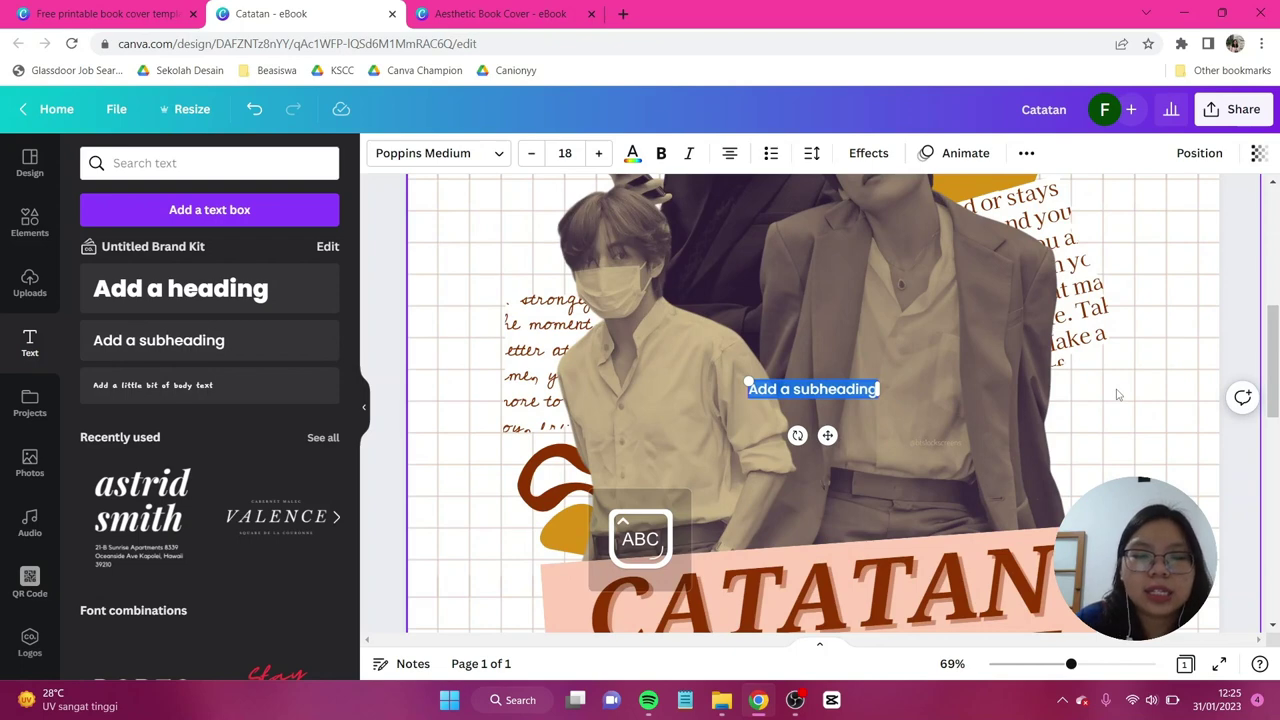
text(A Fanfic)
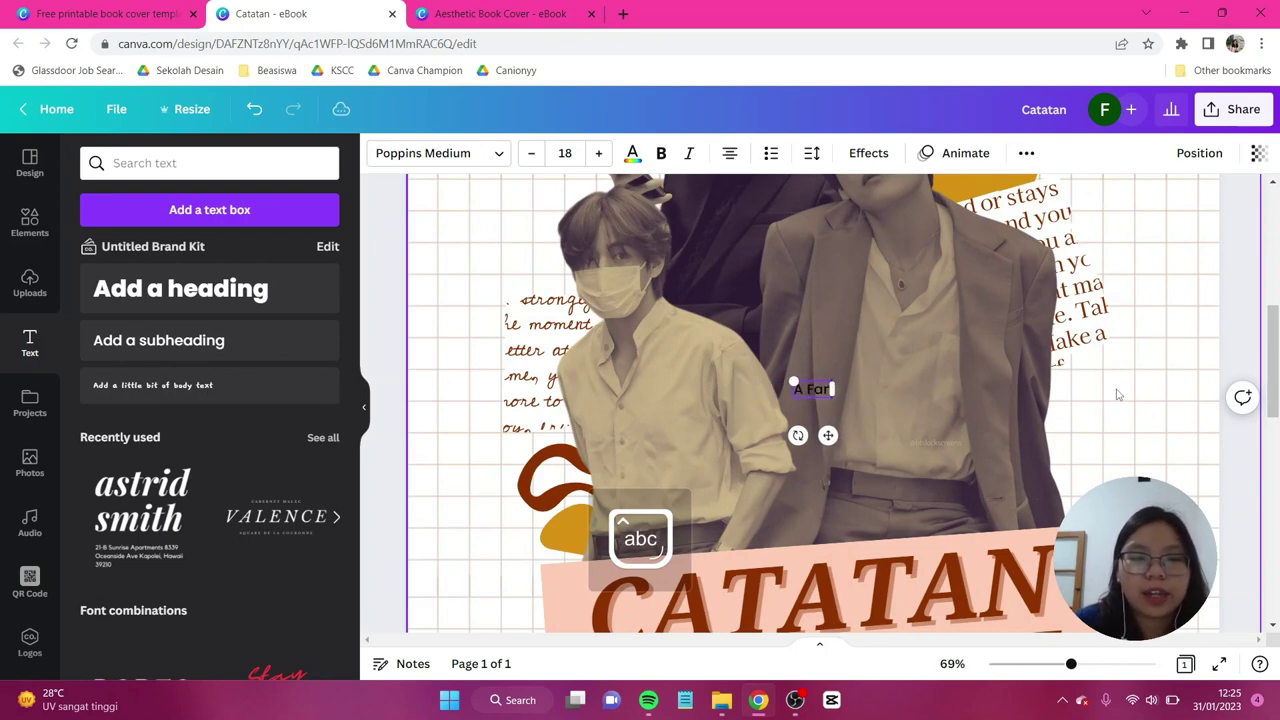
text(tion By)
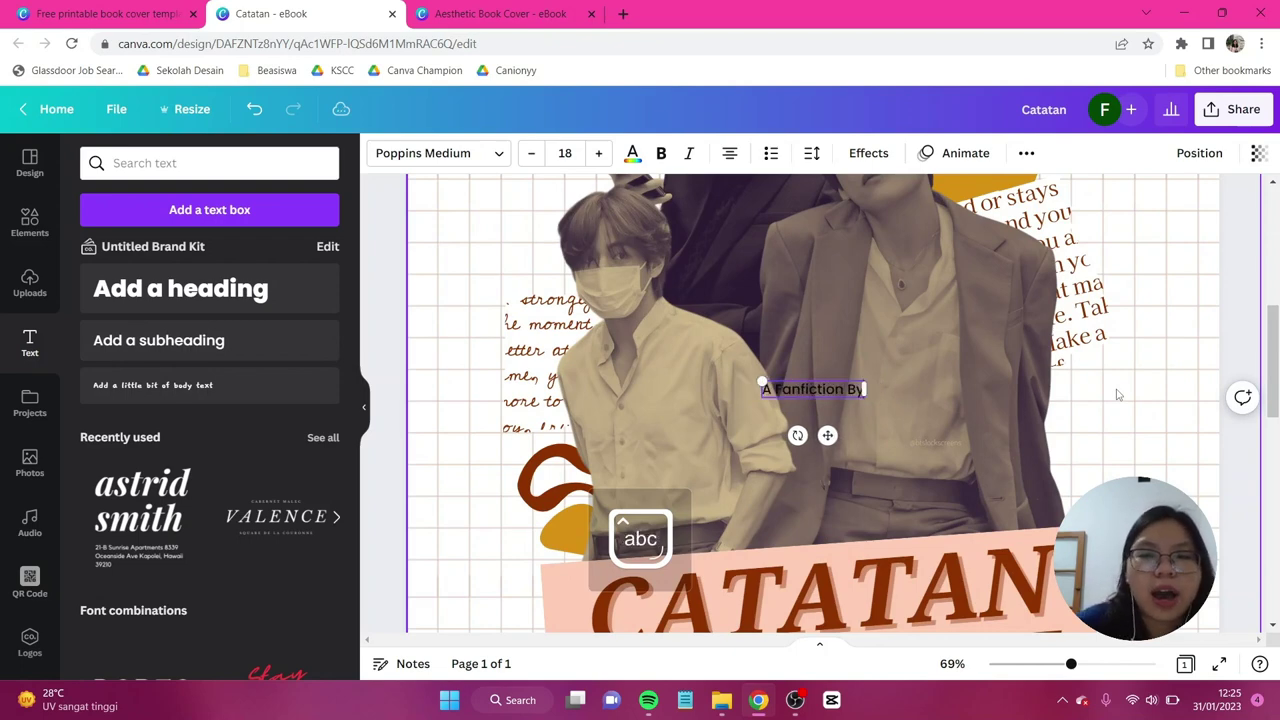
click(435, 155)
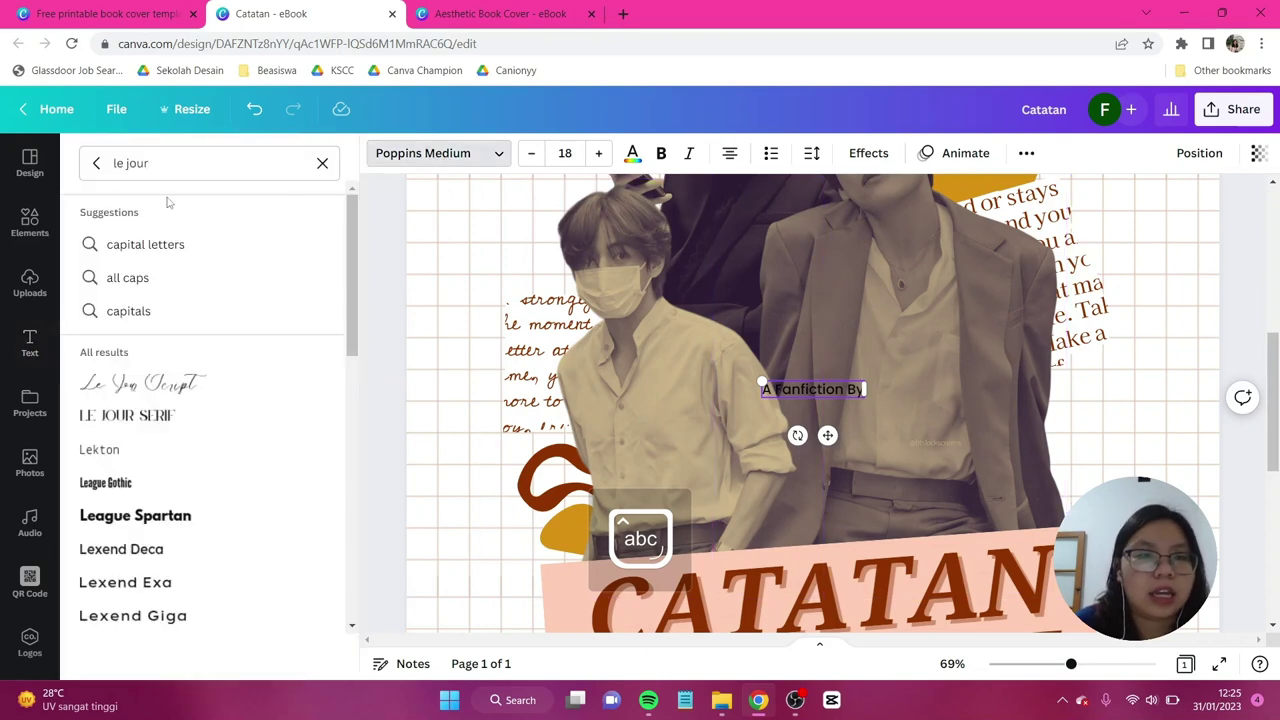
click(99, 167)
click(186, 204)
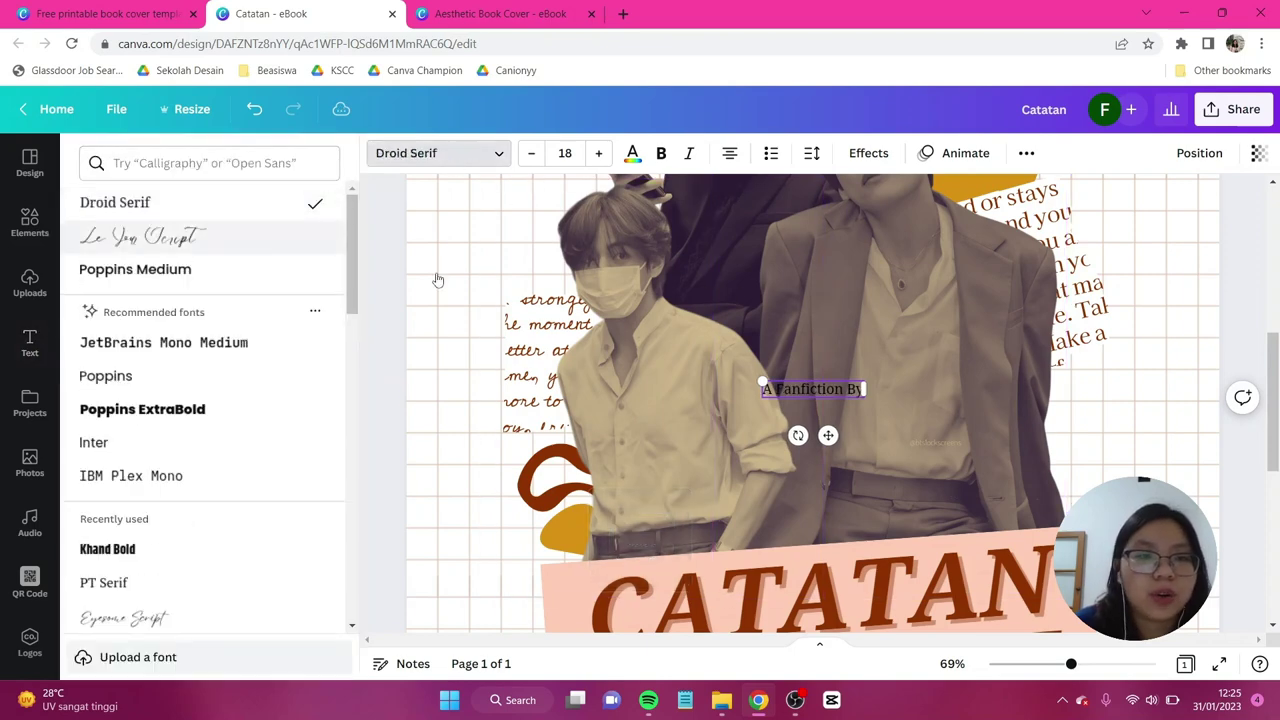
Place "A Fanfiction By" centred above the photos at font size 28.1 and colour it dark brown
scroll(830, 300, up, 5)
drag(829, 290, 916, 350)
click(632, 153)
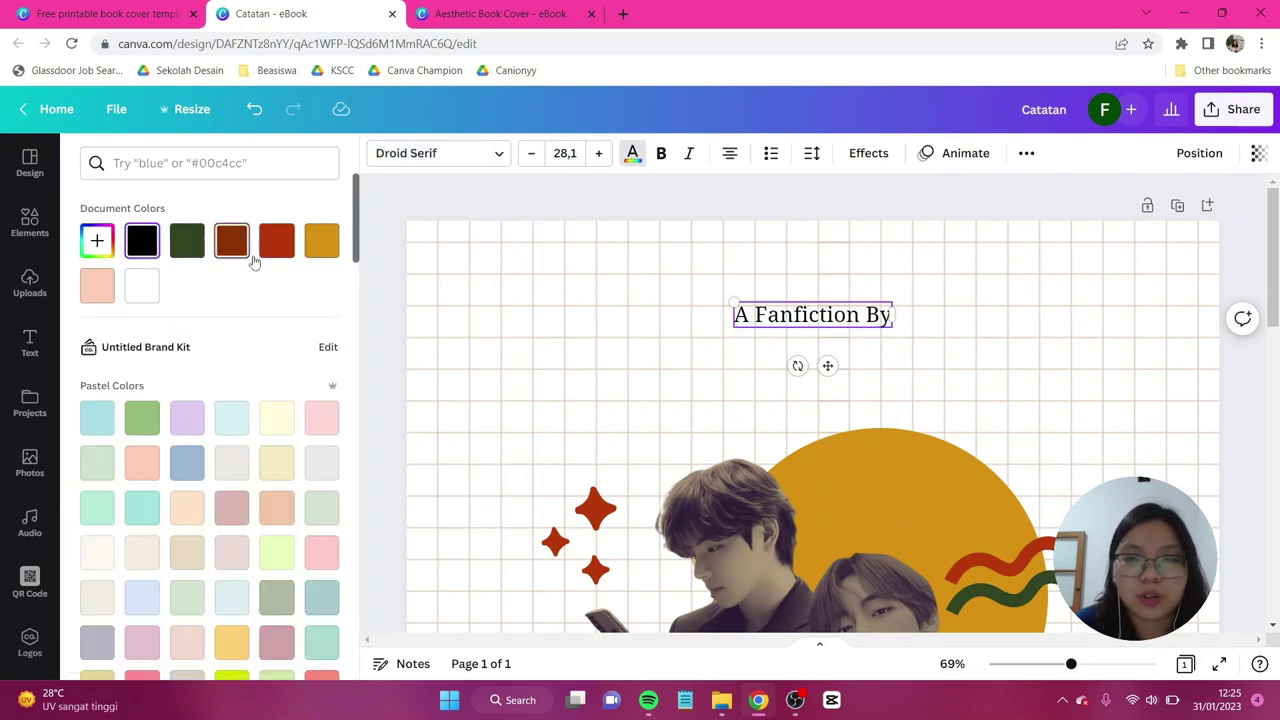
click(232, 242)
click(885, 357)
Duplicate the "A Fanfiction By" line just below itself and replace the copy's text with the author's name in capitals
click(850, 318)
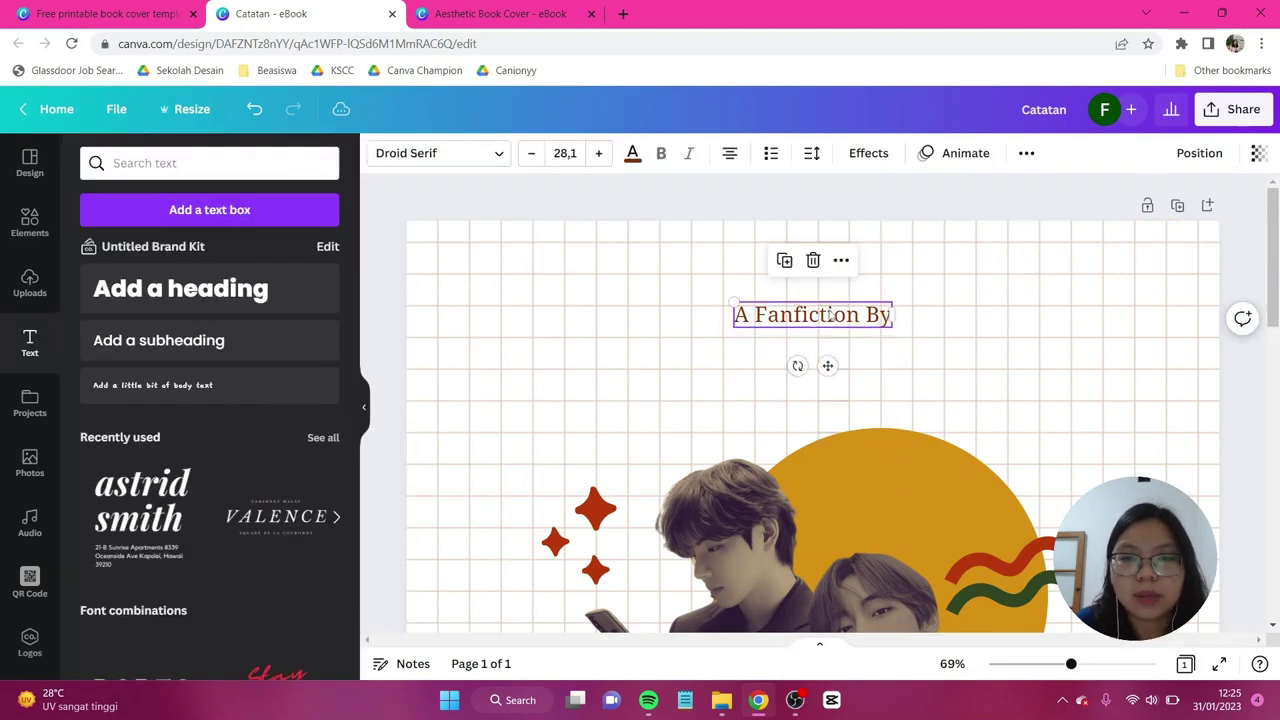
key(ctrl+d)
drag(831, 335, 822, 365)
double_click(820, 362)
triple_click(820, 362)
key(Caps_Lock)
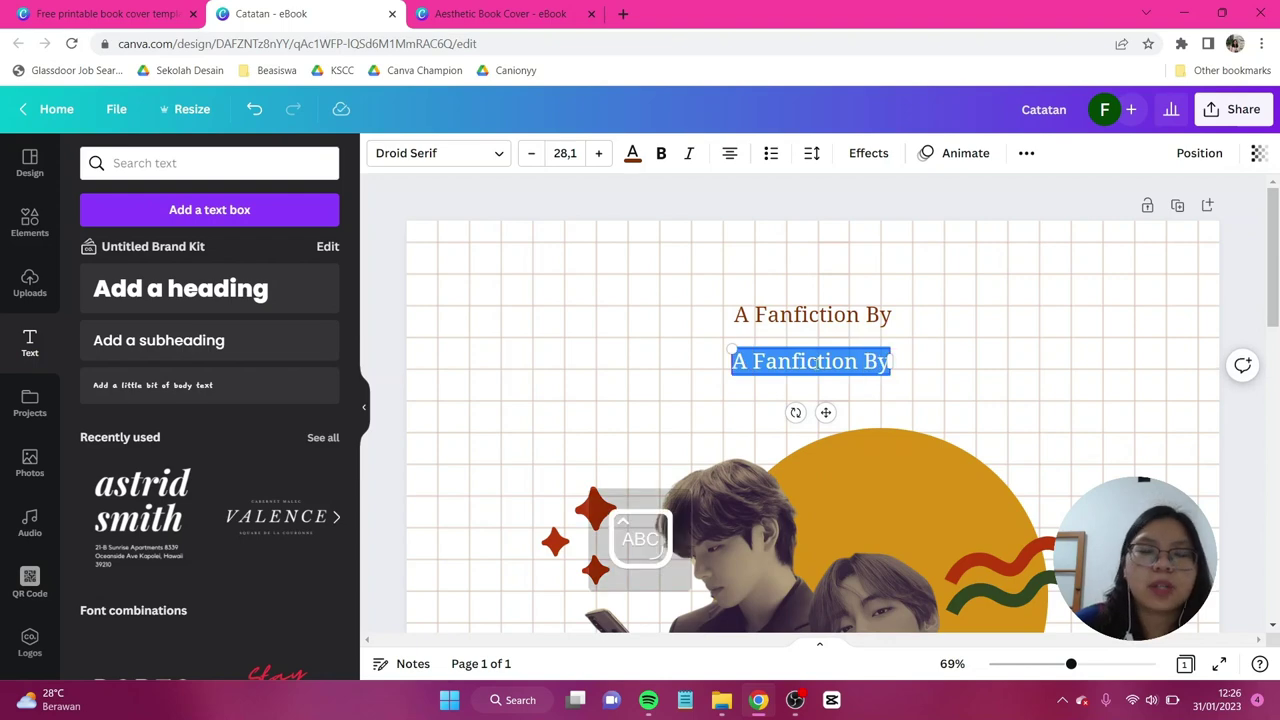
text(NARA ZEE)
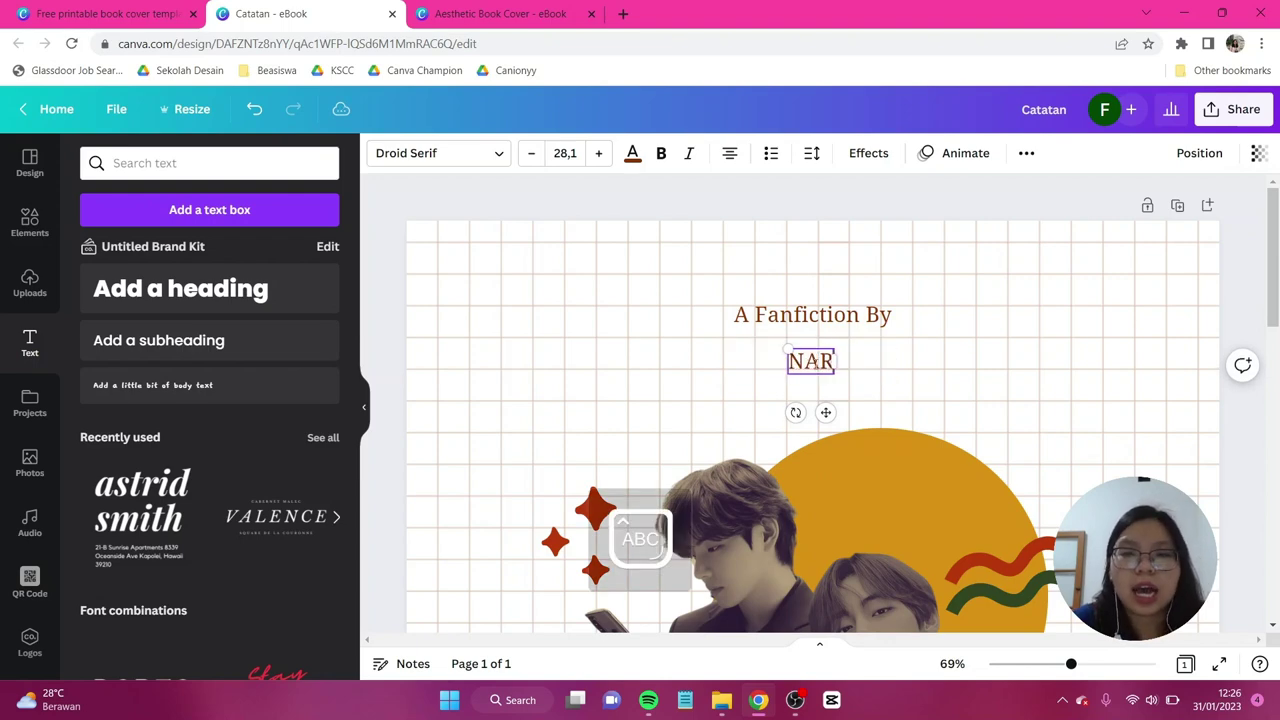
Make the author's name bold and italic and colour it dark green
key(ctrl+a)
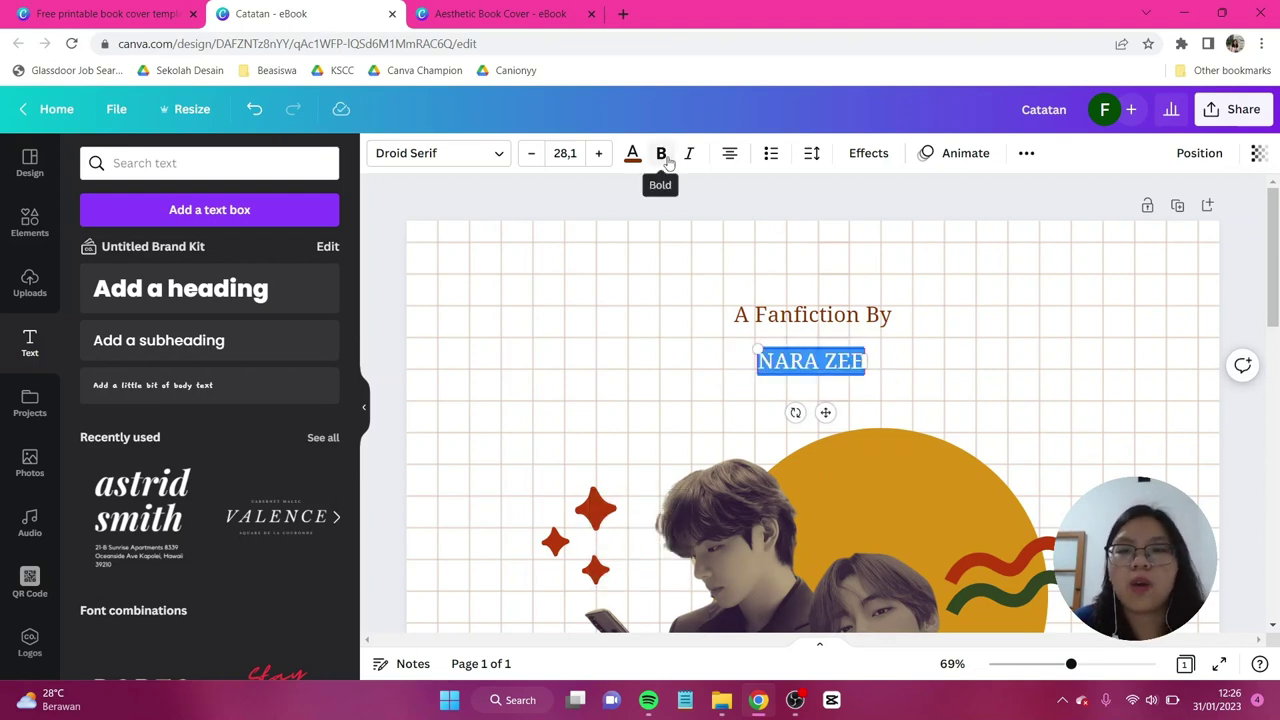
click(663, 157)
click(690, 155)
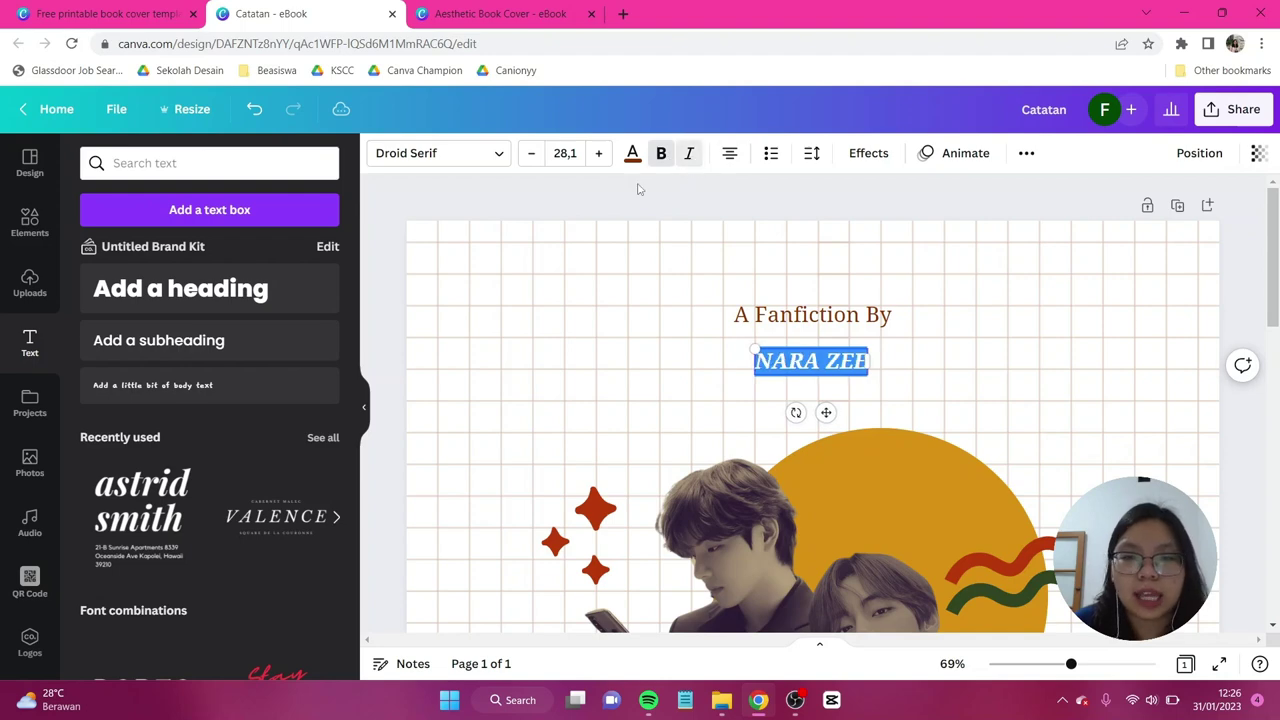
click(632, 153)
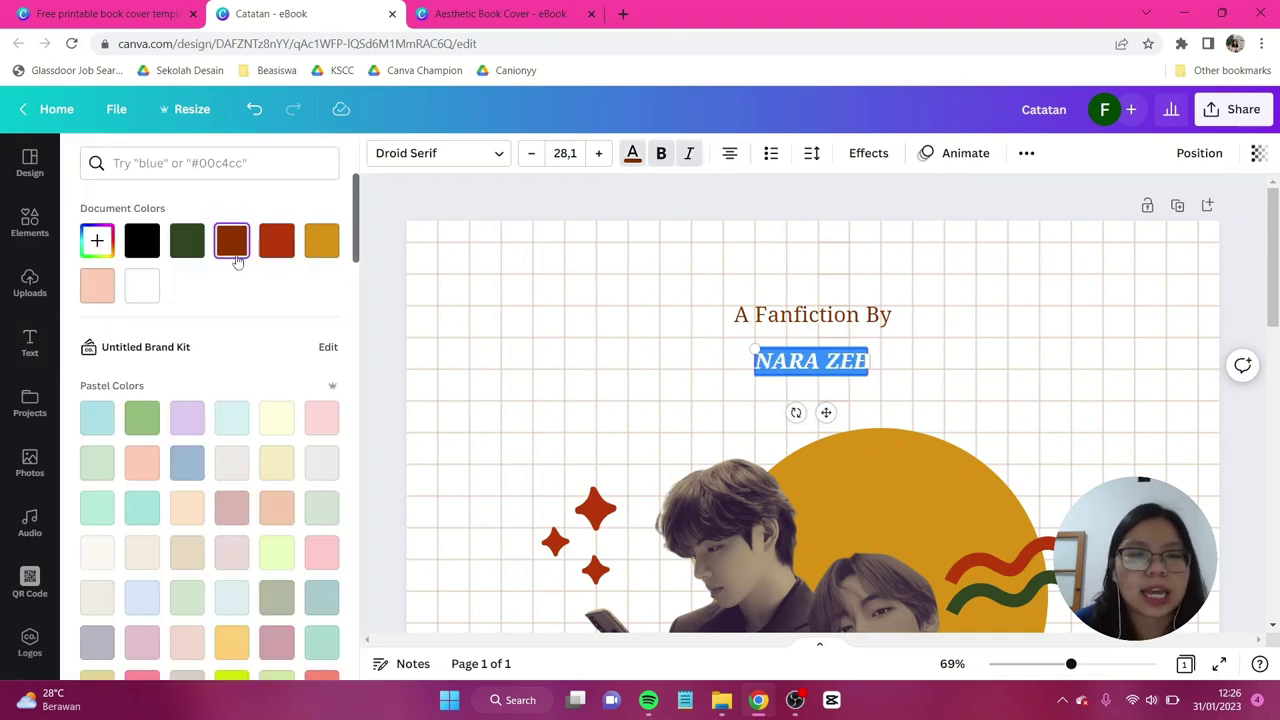
click(186, 252)
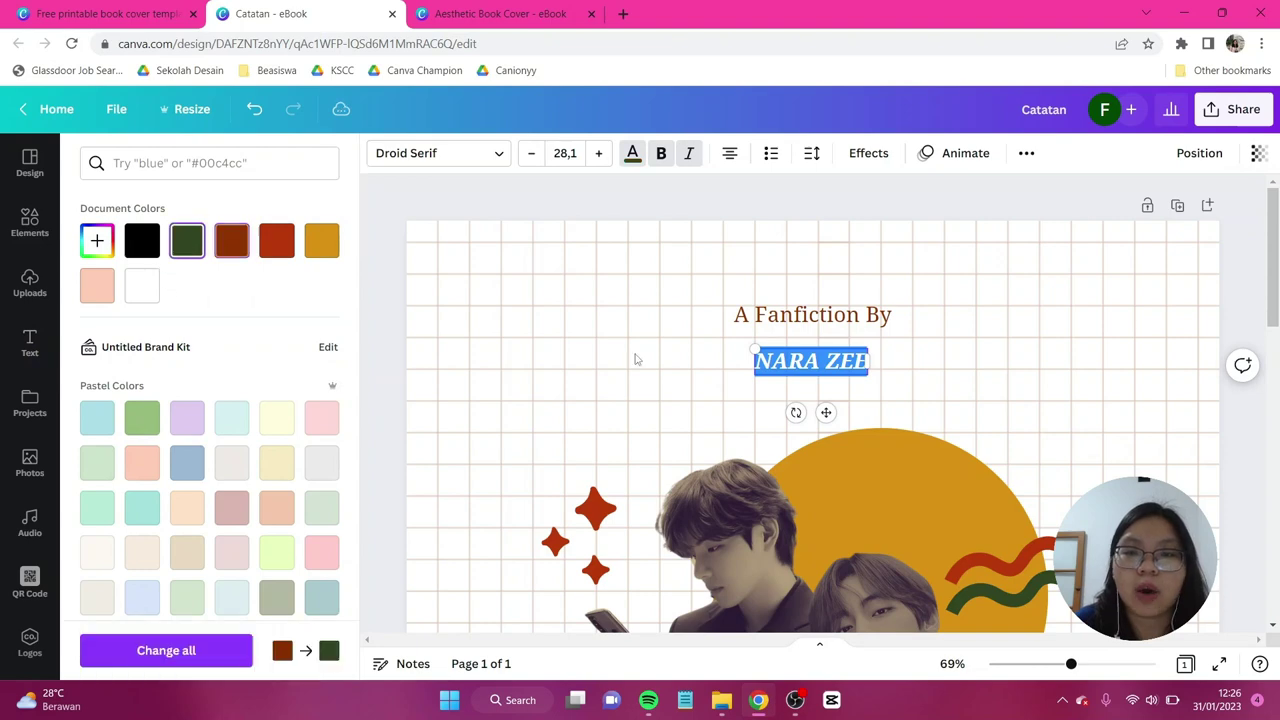
Enlarge the author's name beneath the "A Fanfiction By" line so it fits on one wider line
drag(869, 377, 983, 418)
click(1024, 376)
scroll(1024, 376, down, 5)
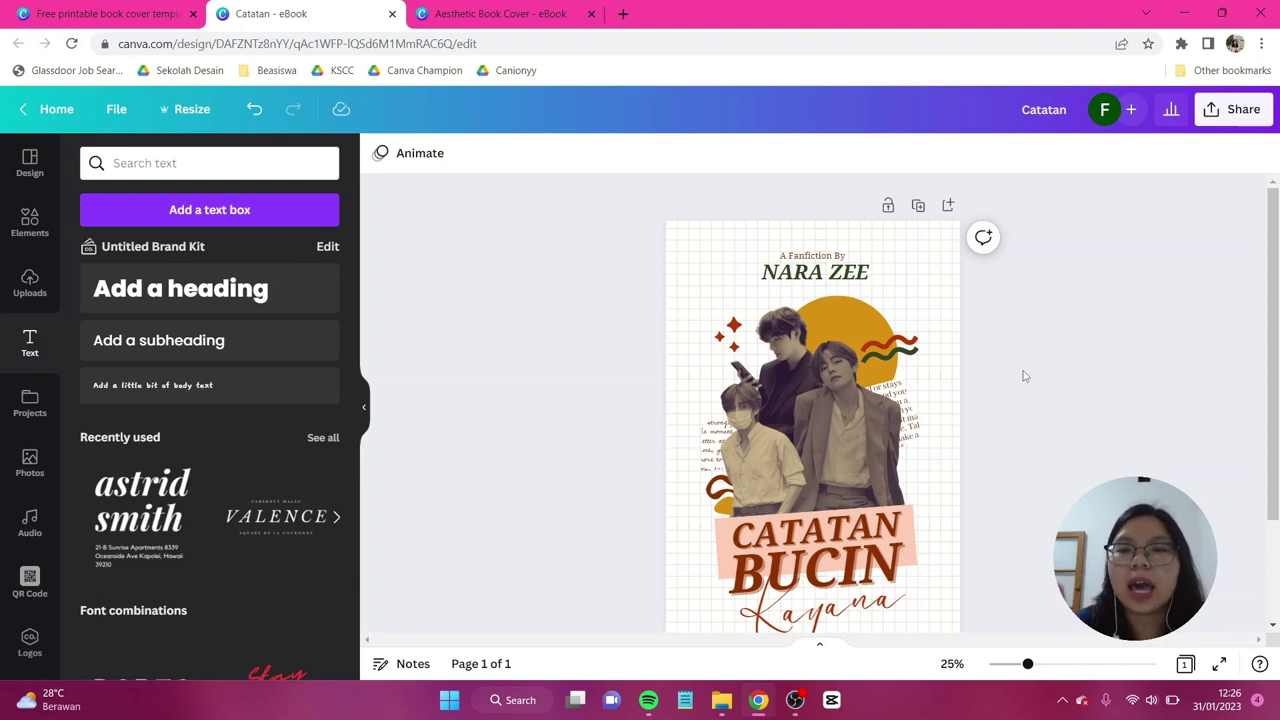
Search the elements for "PAPER" photos and add the beige crumpled paper image to the cover
click(35, 244)
click(240, 168)
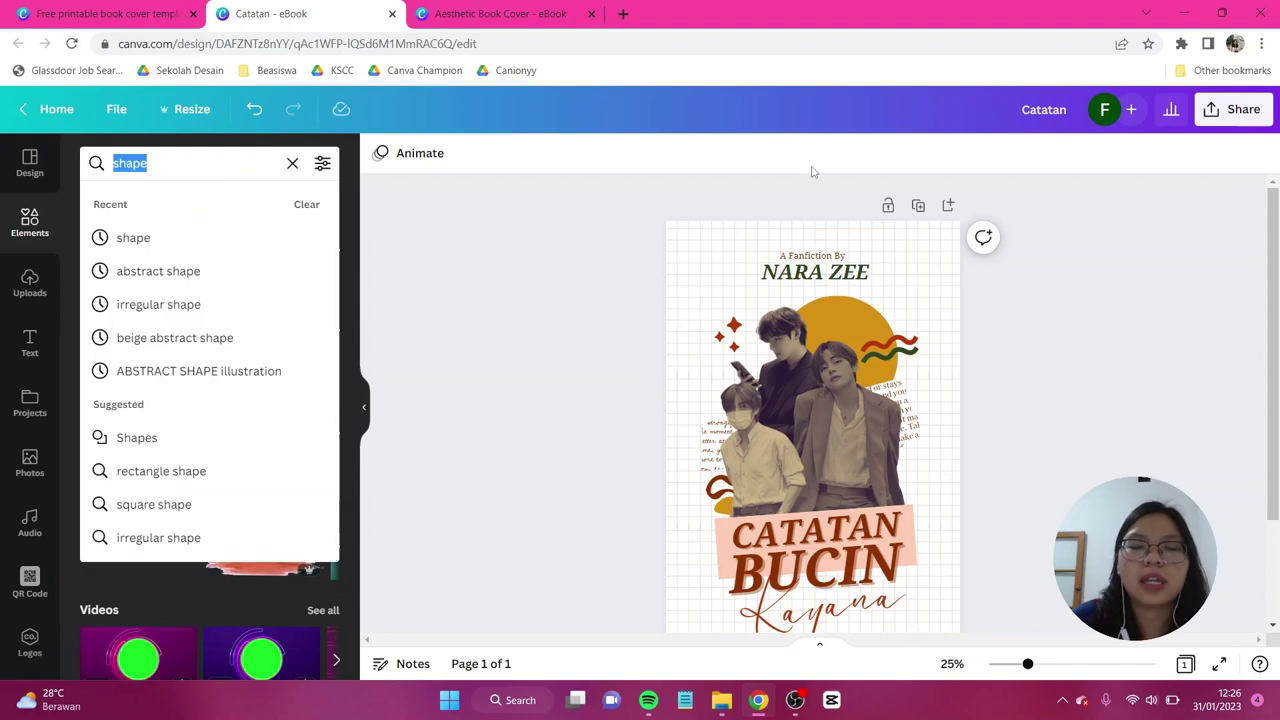
text(PAPER)
key(Return)
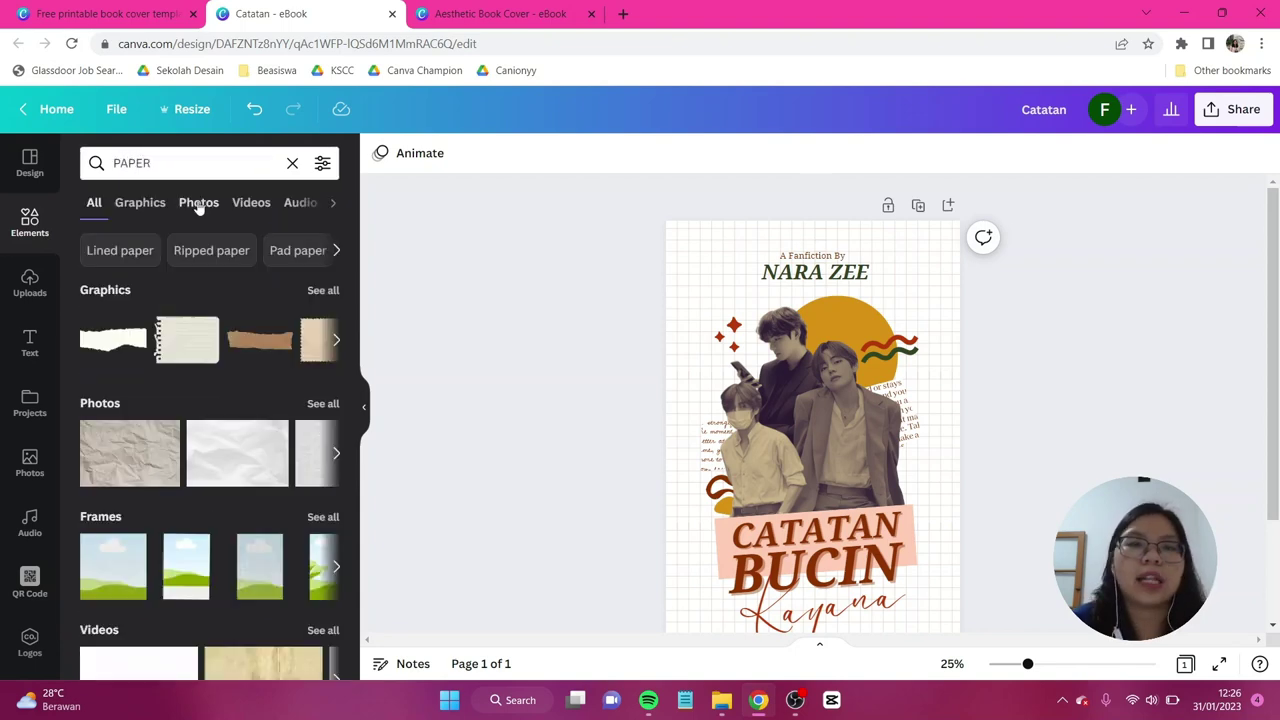
click(199, 203)
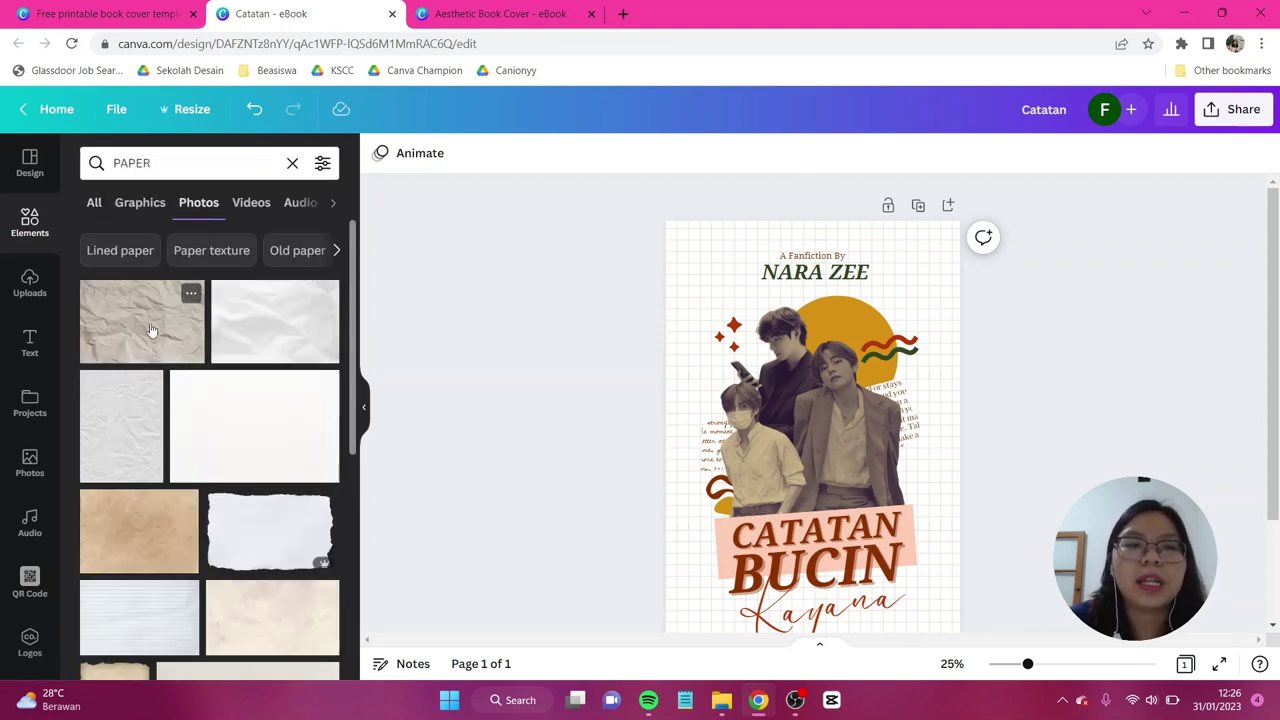
click(139, 316)
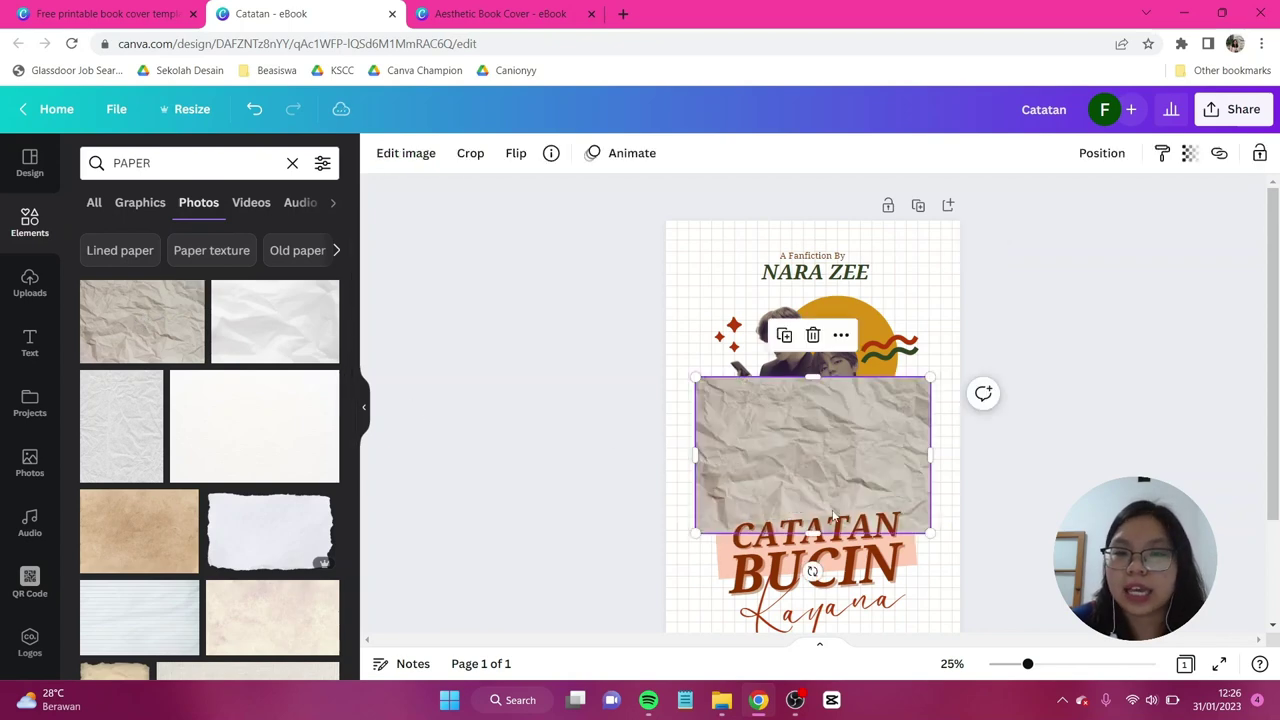
Rotate the crumpled paper photo to portrait orientation and enlarge it to cover the whole page
drag(815, 570, 982, 480)
drag(890, 339, 983, 204)
scroll(797, 462, down, 1)
drag(735, 489, 651, 615)
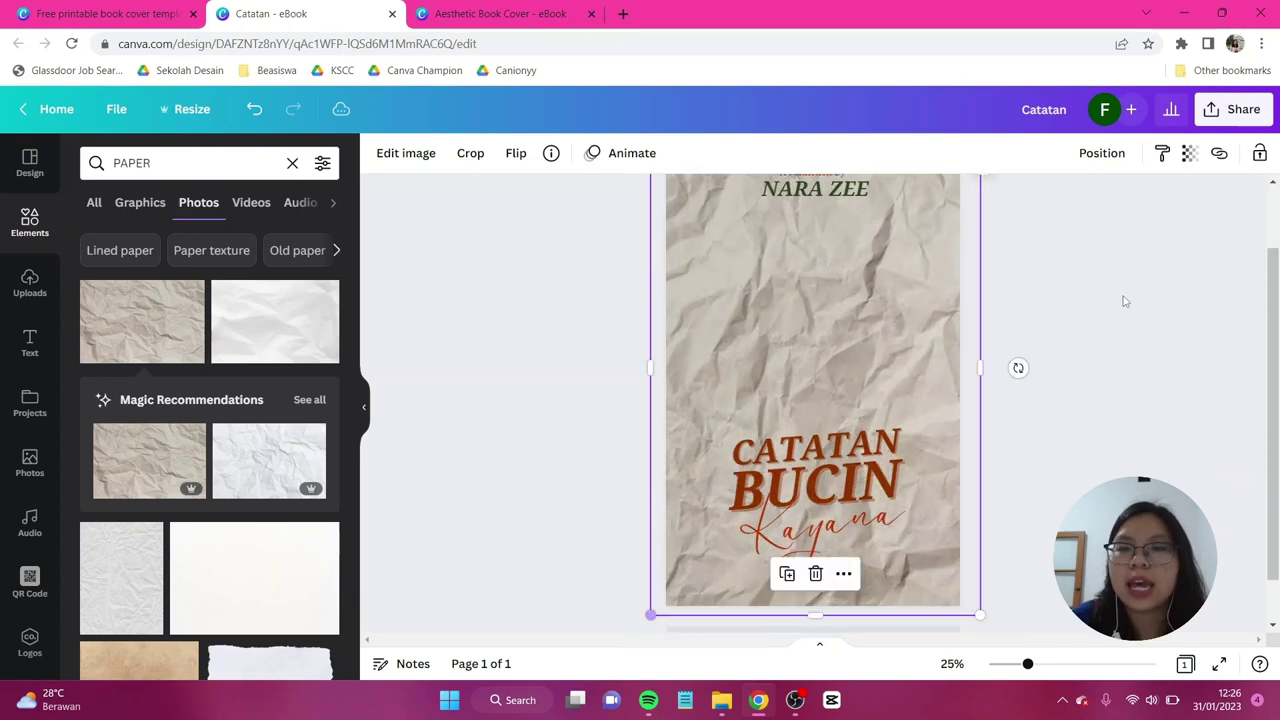
Make the crumpled paper photo partly transparent and send it to the back, behind the photos, decorations and title
click(1189, 153)
drag(1134, 222, 1115, 224)
click(1101, 153)
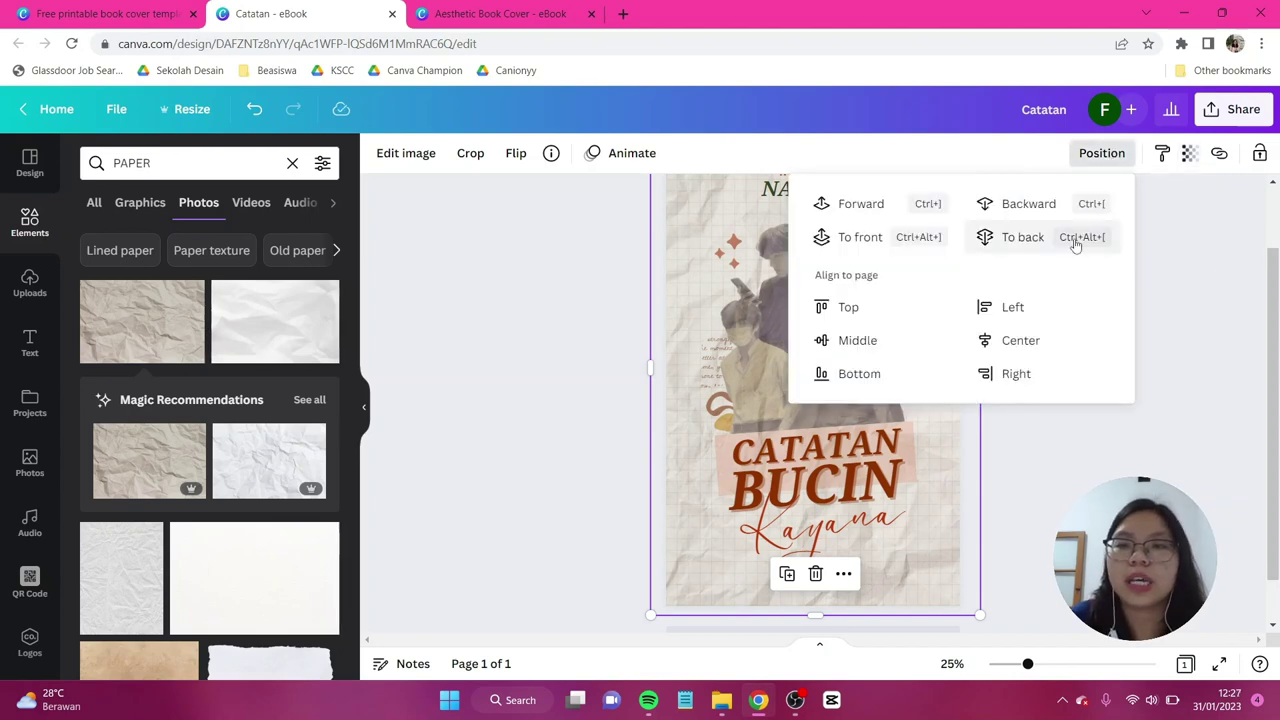
click(1176, 448)
scroll(1176, 448, up, 1)
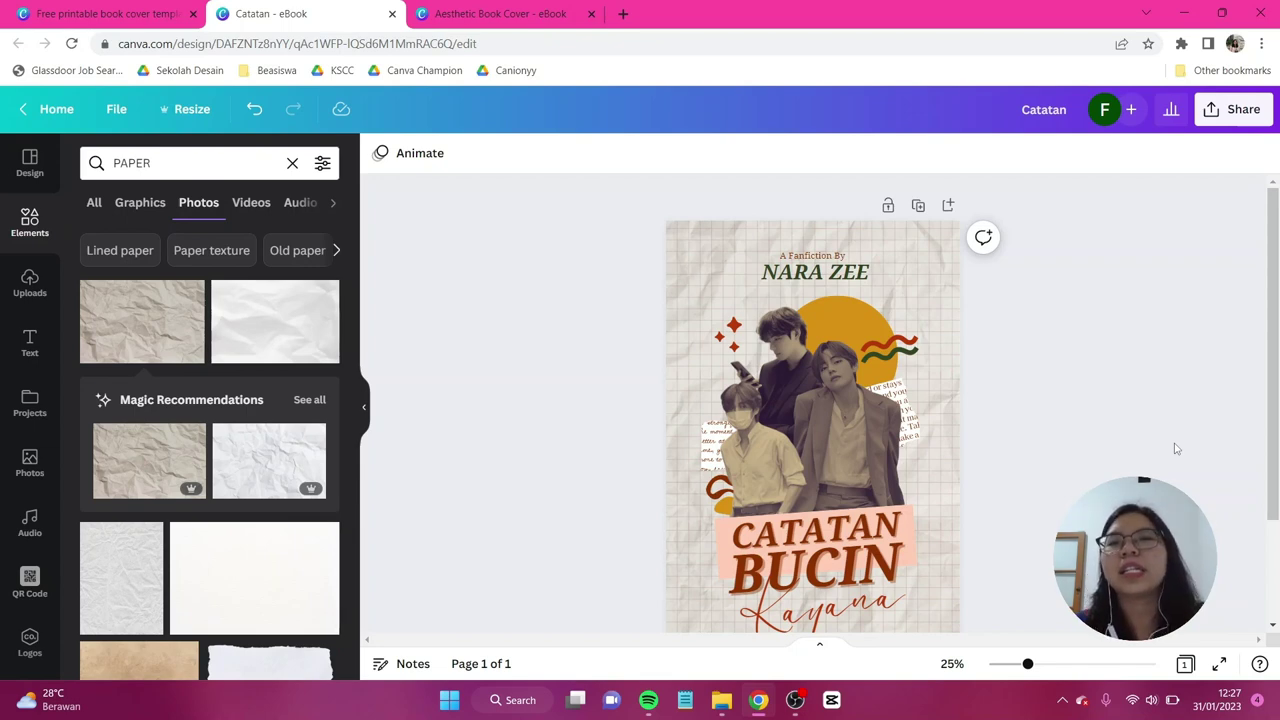
Examine the download file types, trying the PDF Print and PNG options, and close the download settings
click(1244, 109)
click(1005, 509)
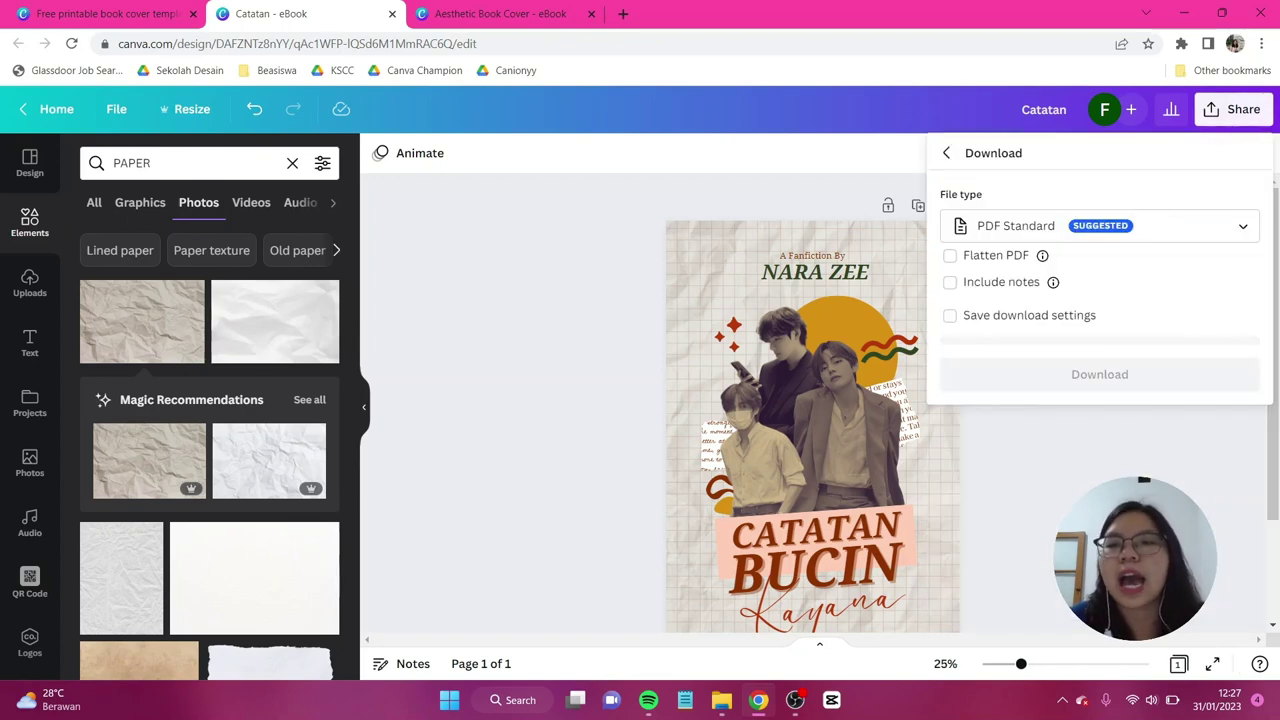
click(1160, 233)
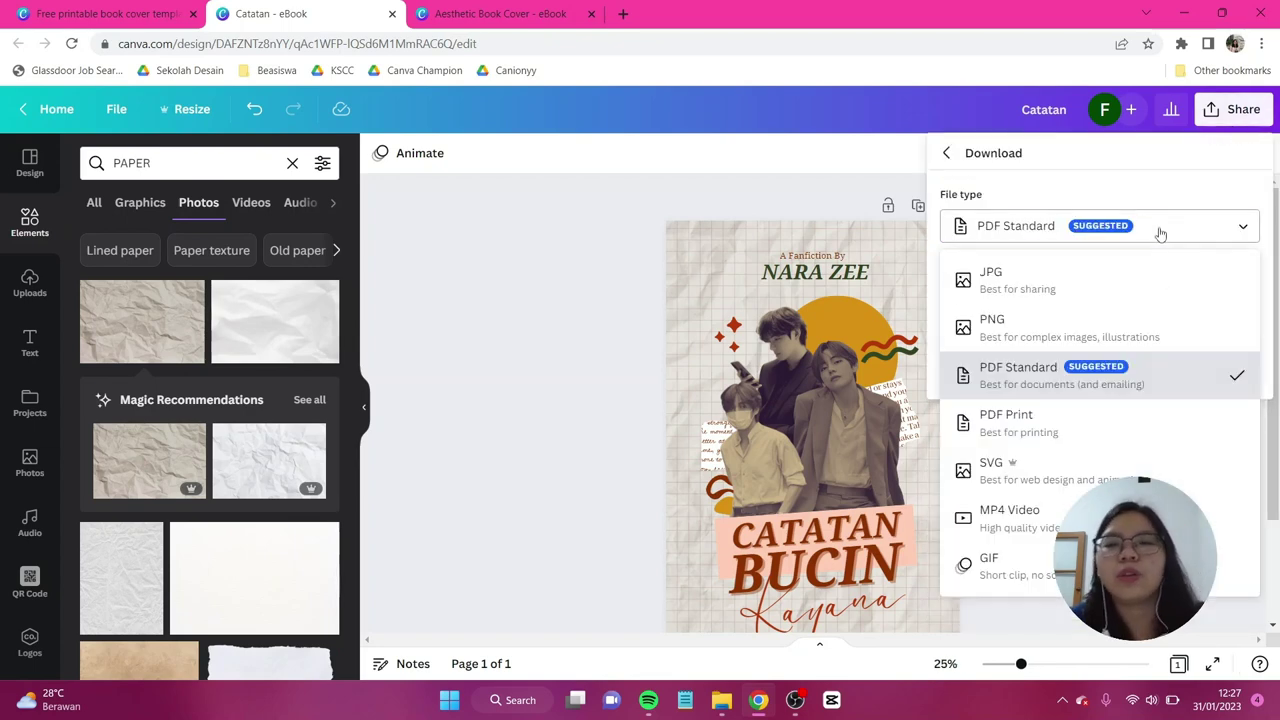
click(1113, 421)
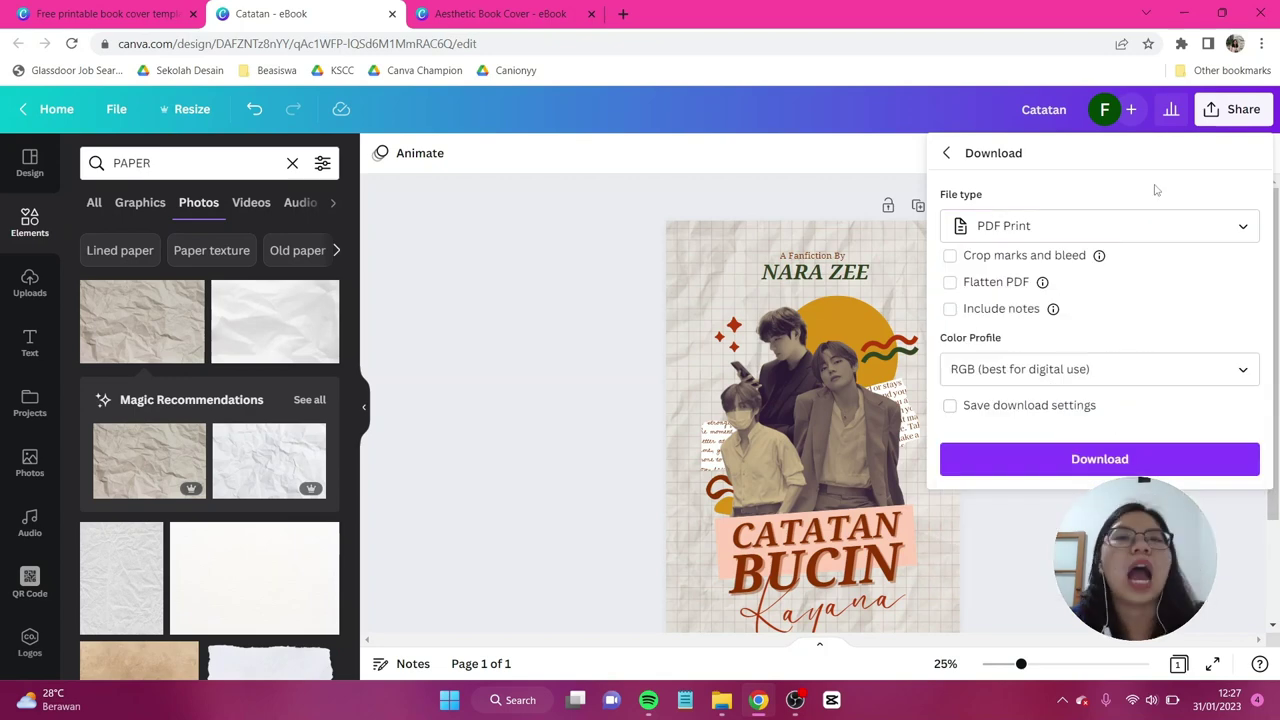
click(1157, 236)
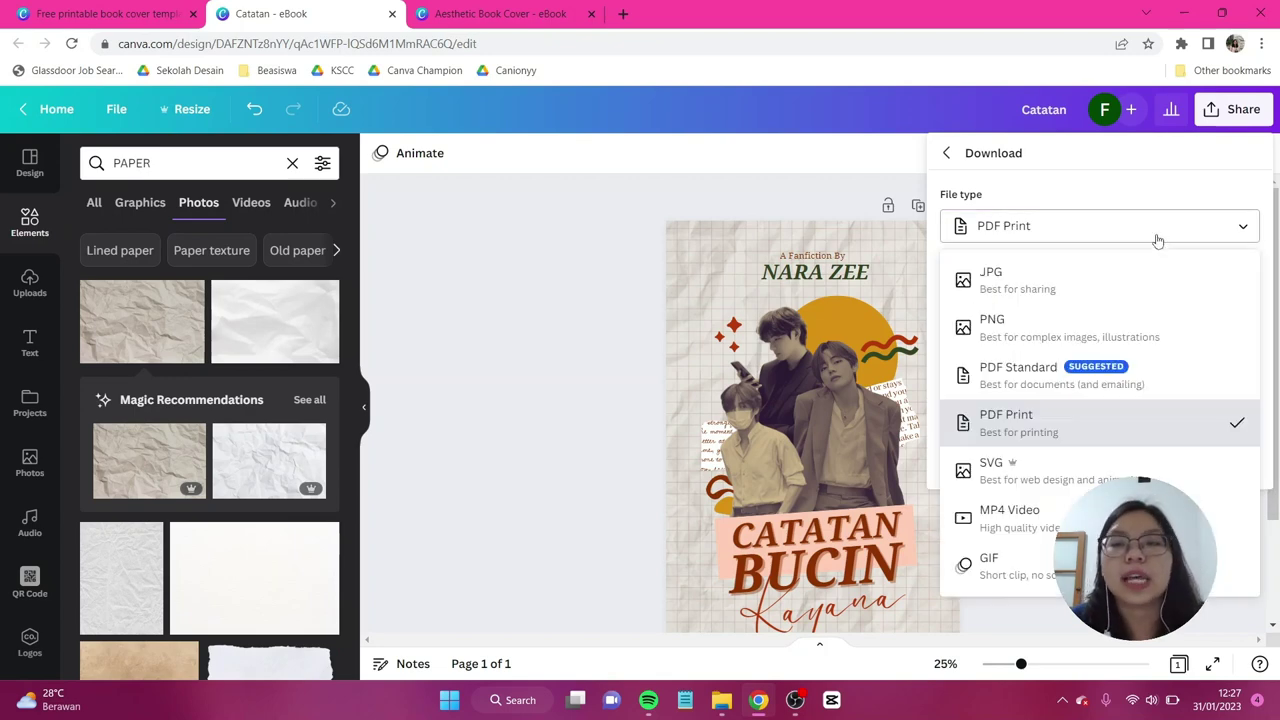
click(1098, 327)
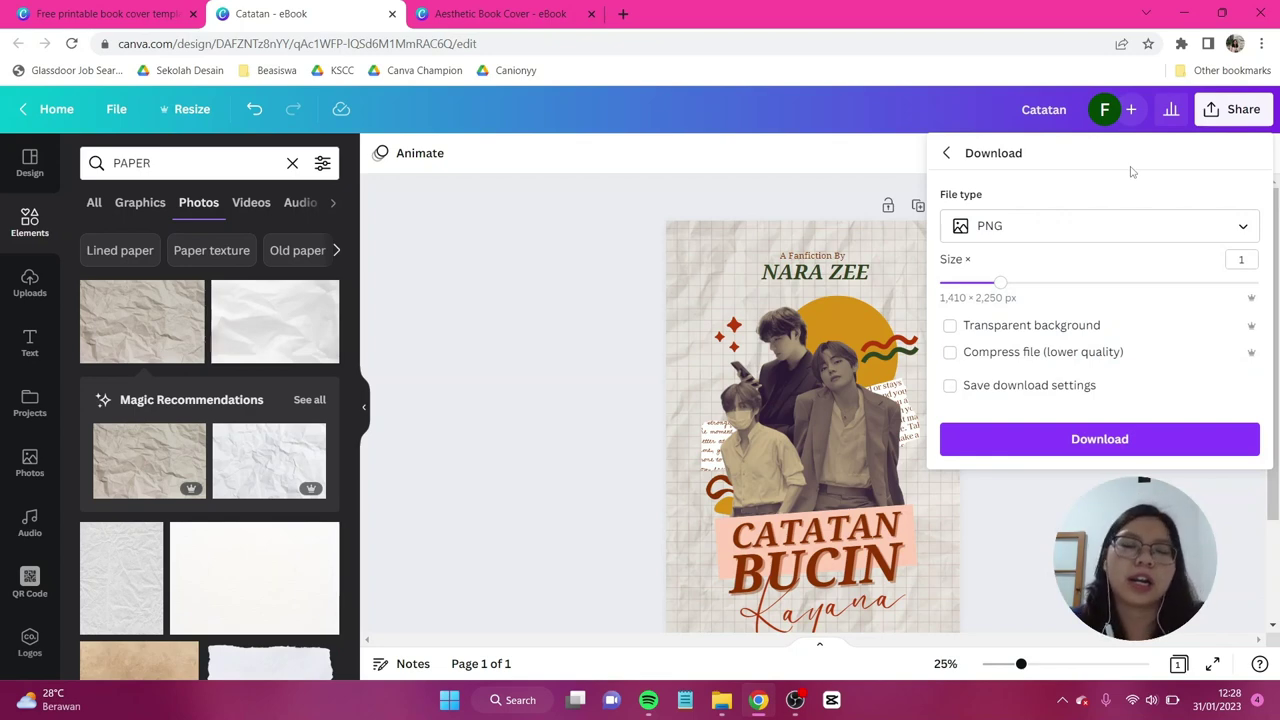
key(Escape)
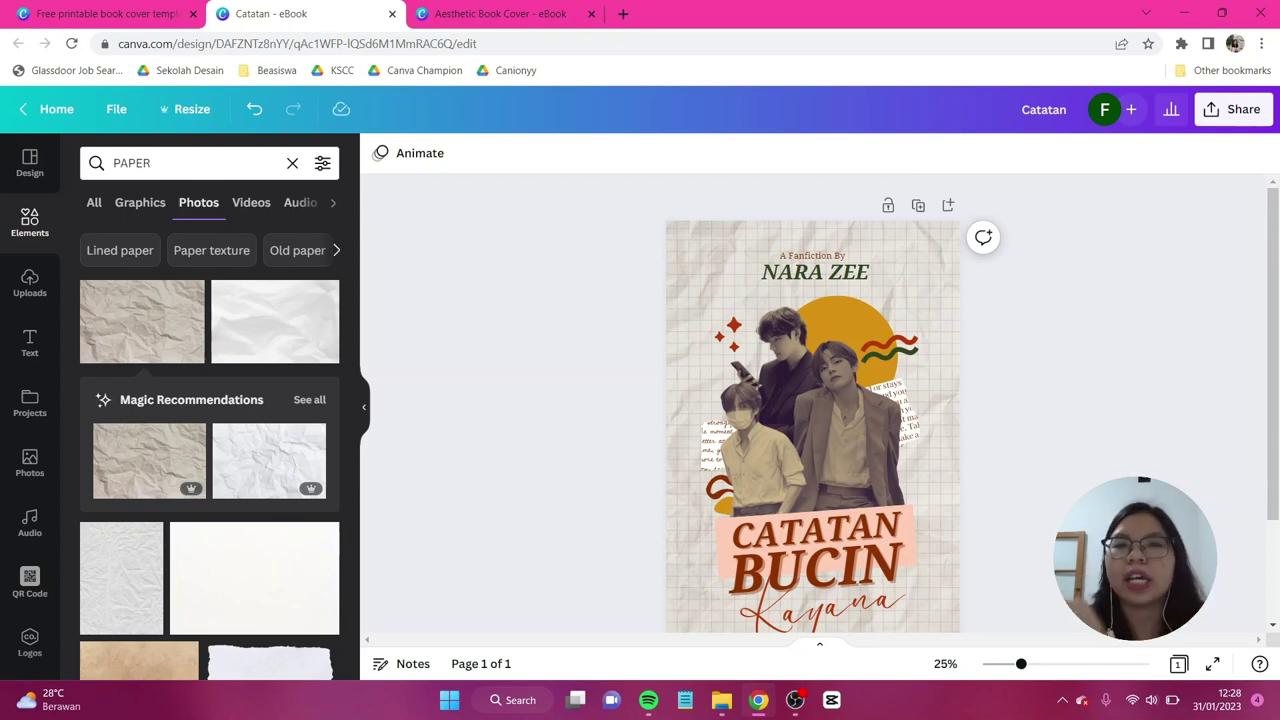